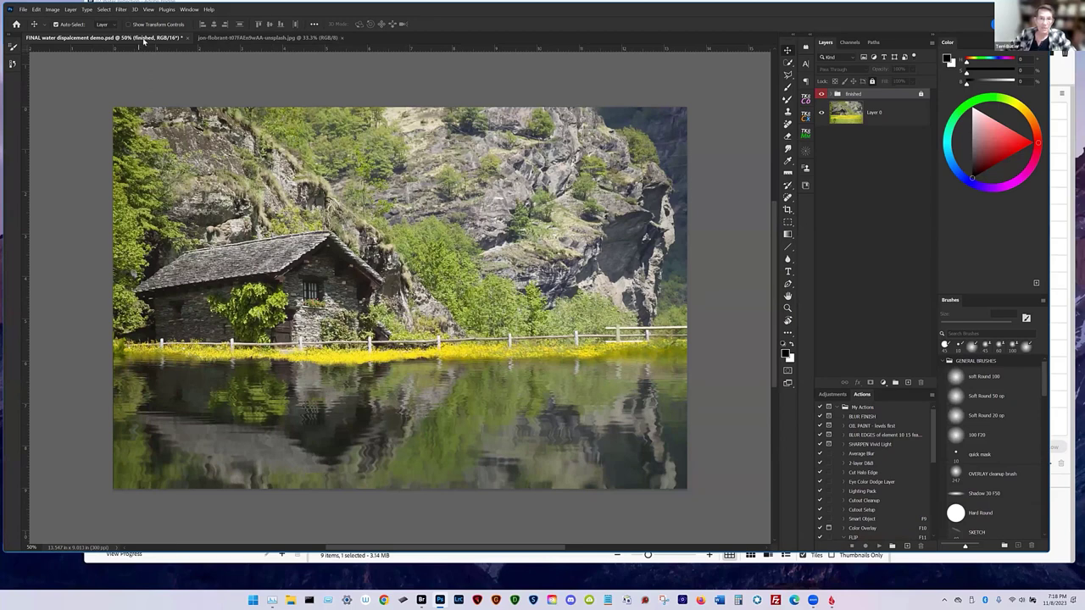
Open the finished mountain reflection PSD from the 02 Water Reflection folder in Adobe Bridge and examine the composite
left_click(225, 38)
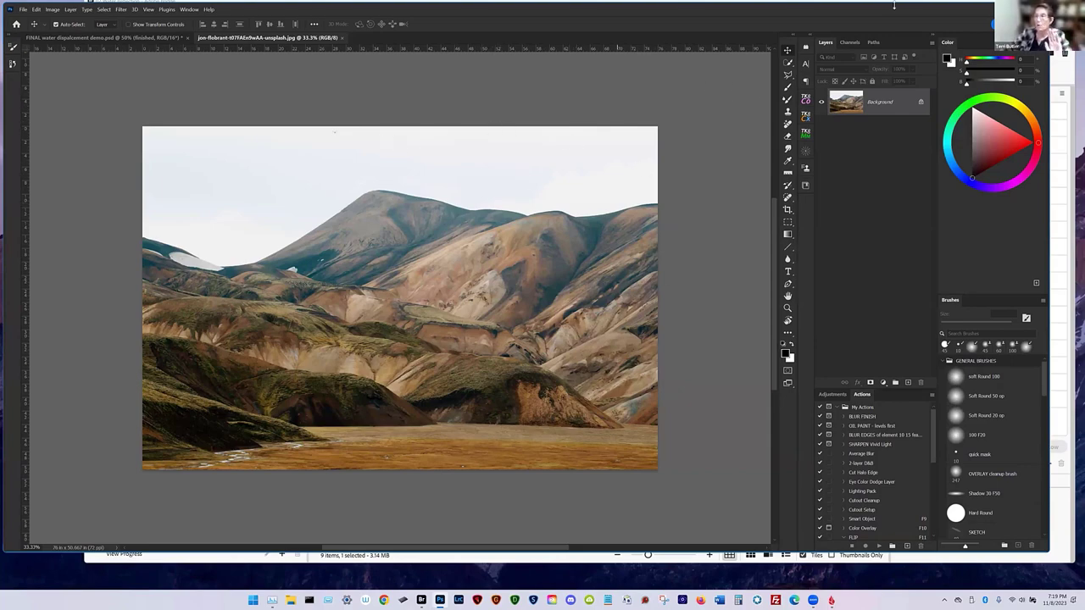
left_click_drag(848, 23, 848, 91)
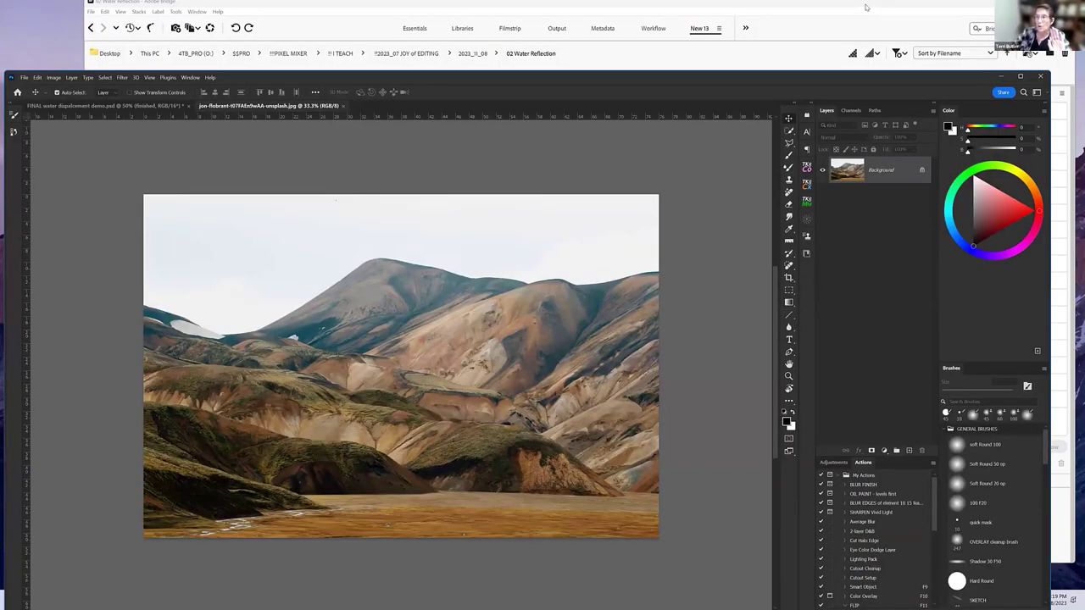
left_click(868, 8)
left_click(549, 333)
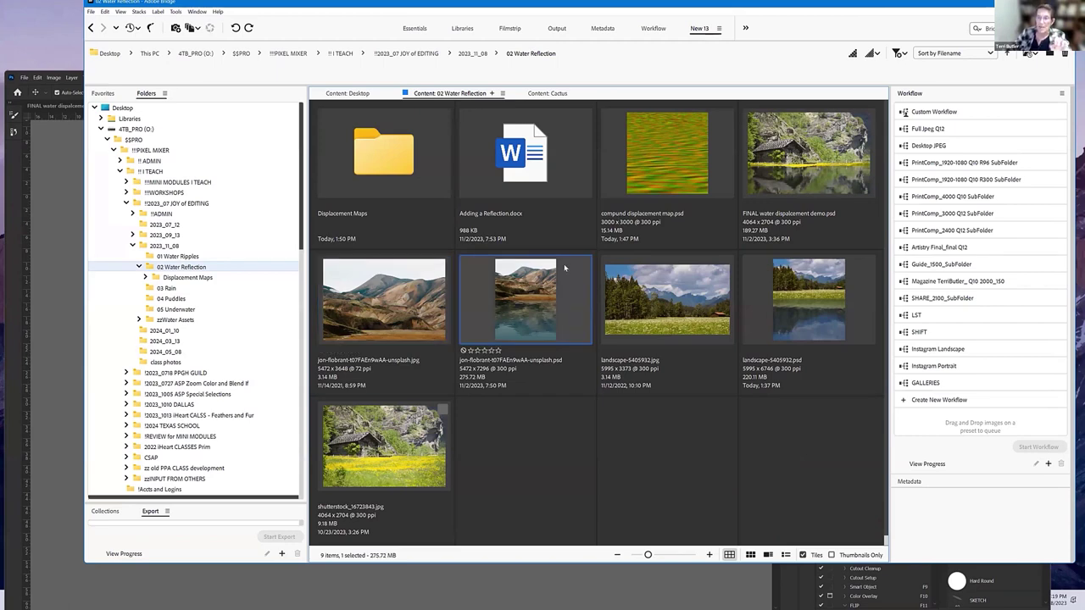
right_click(520, 310)
mouse_move(561, 23)
left_click(649, 24)
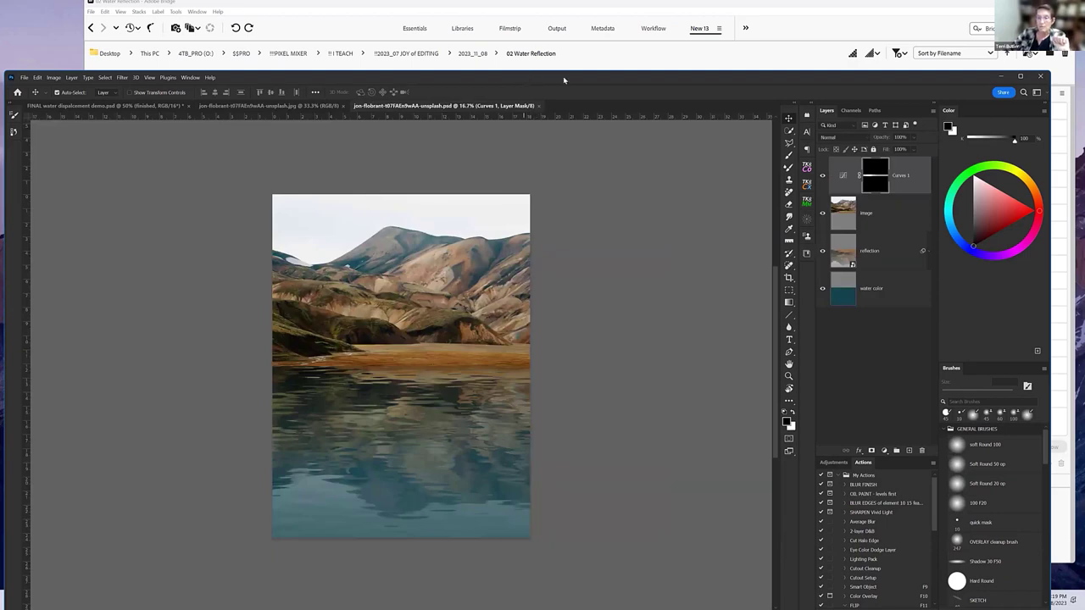
double_click(564, 79)
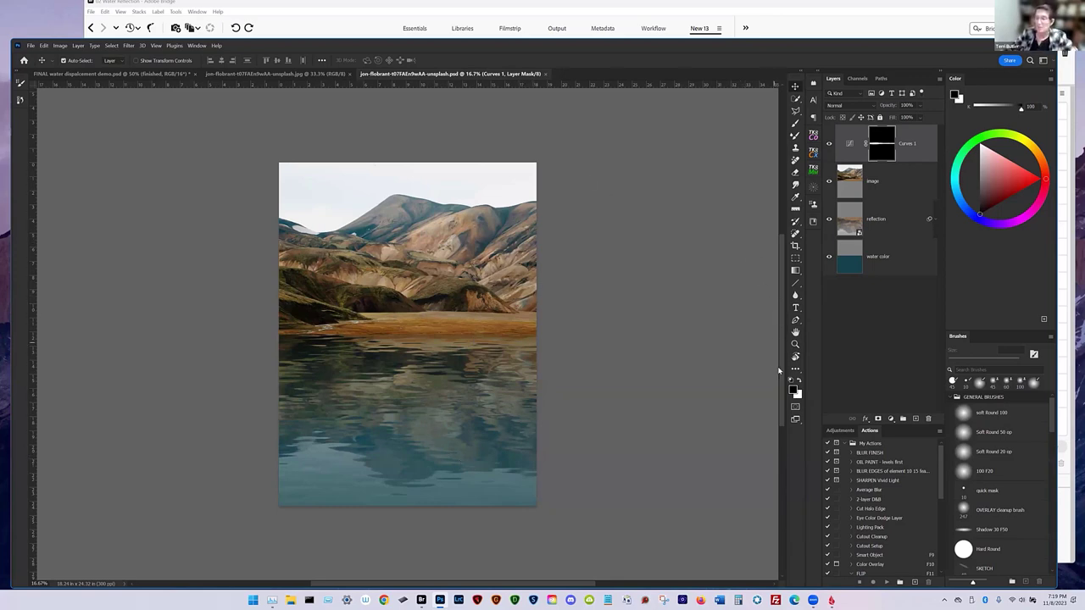
scroll(784, 407, "down", 3)
scroll(678, 339, "up", 3)
scroll(593, 249, "down", 1)
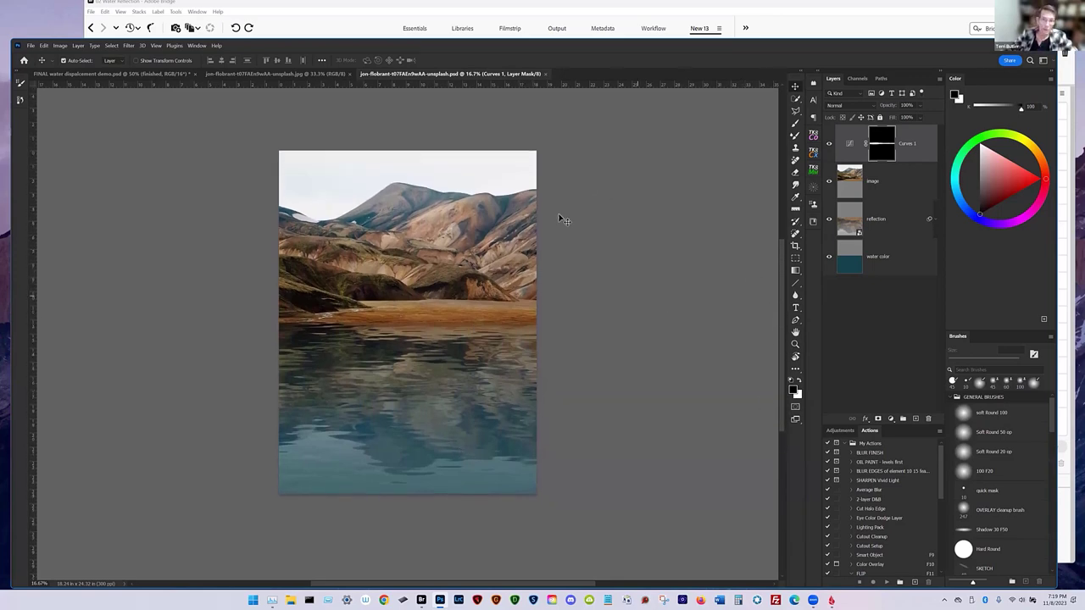
Switch to the original mountain JPG and unlock its Background so it becomes a regular layer
left_click_drag(488, 48, 526, 63)
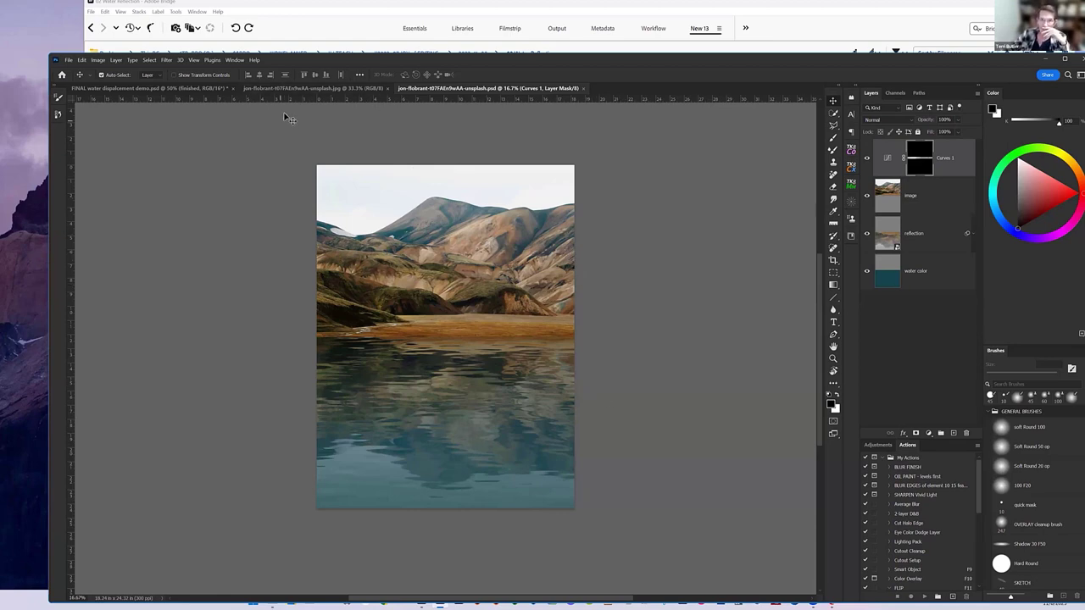
left_click(300, 89)
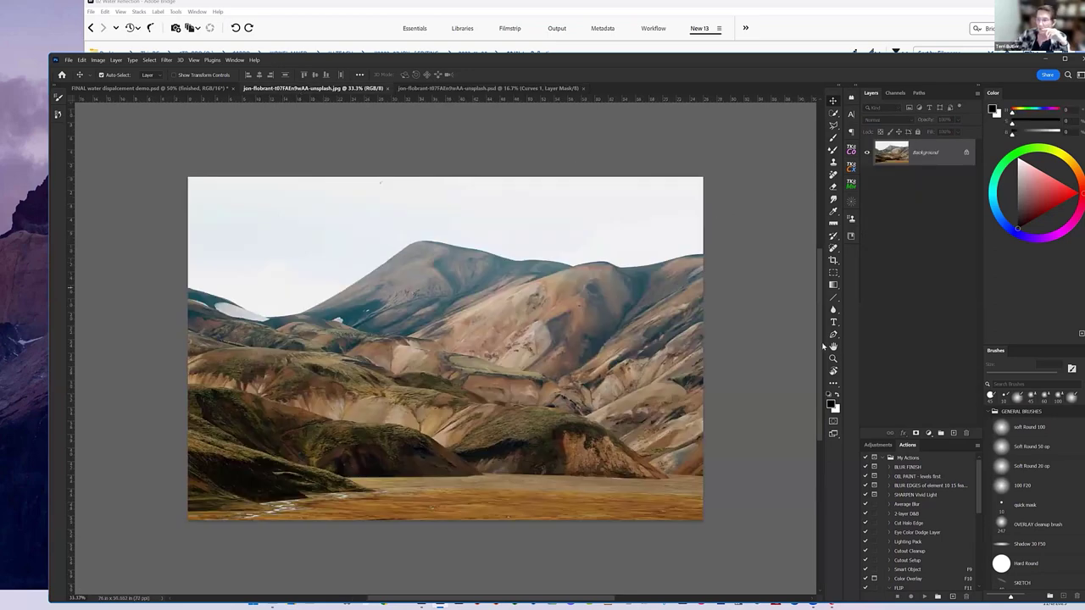
scroll(820, 364, "down", 5)
scroll(819, 378, "up", 3)
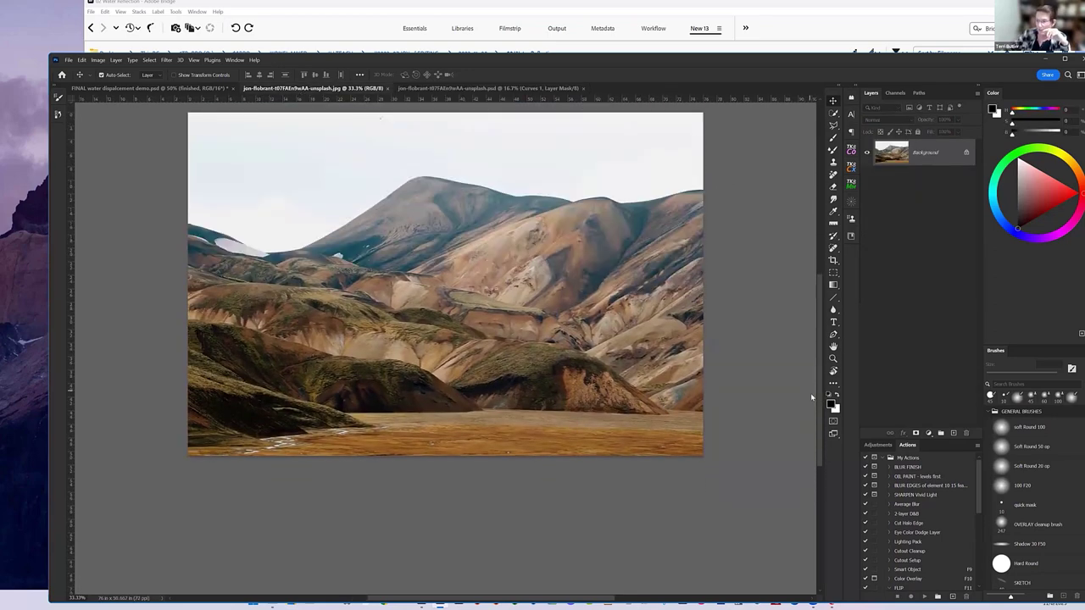
key("z")
left_click_drag(680, 372, 593, 567)
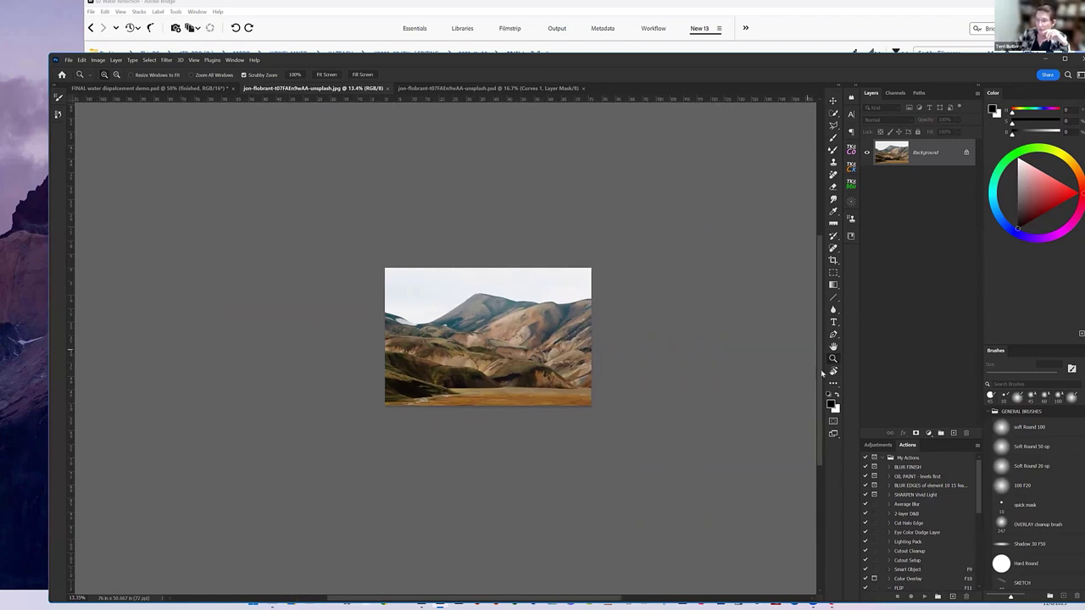
scroll(820, 403, "down", 5)
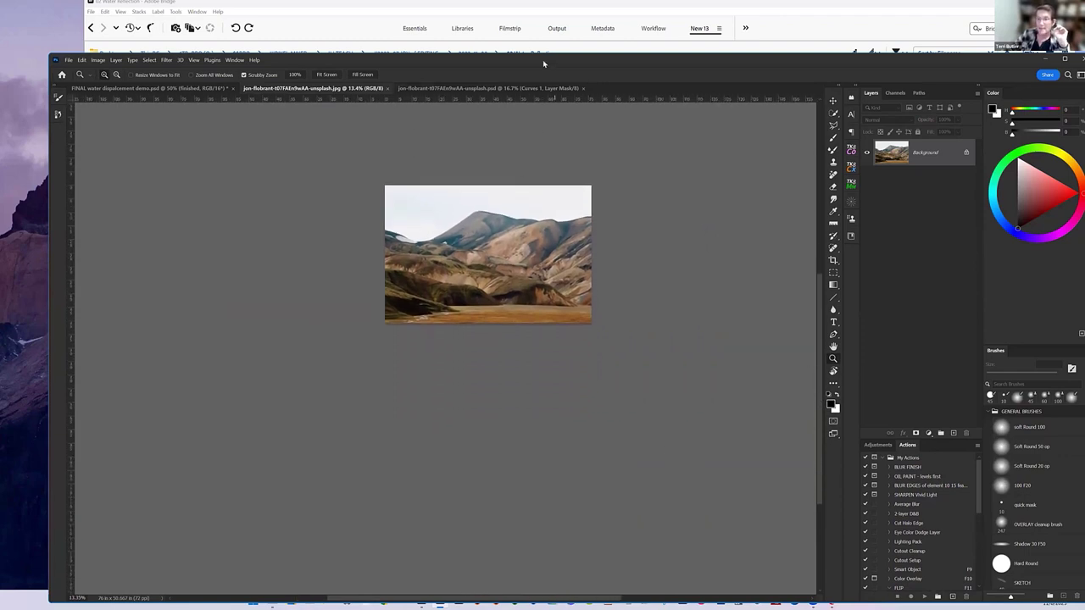
left_click_drag(545, 59, 515, 54)
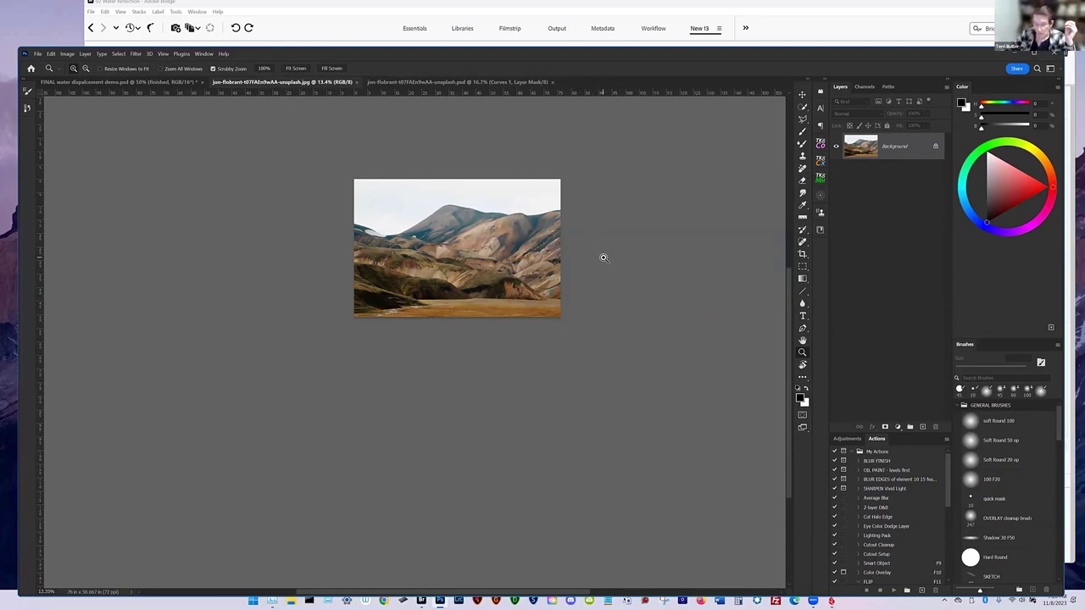
left_click(934, 149)
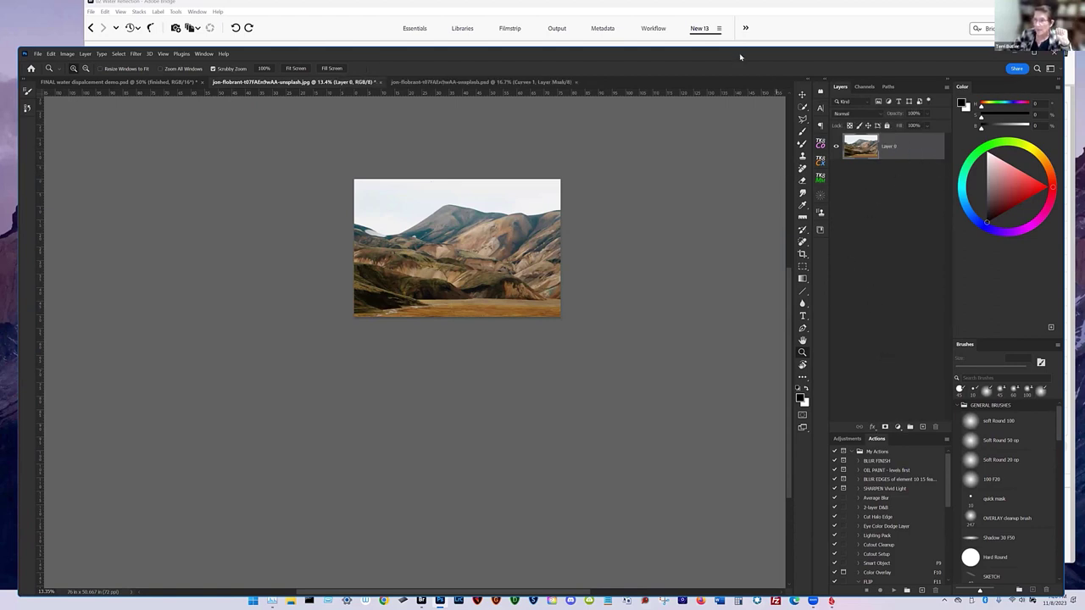
Duplicate the landscape layer and rename the upper copy Reflection
left_click_drag(739, 52, 733, 60)
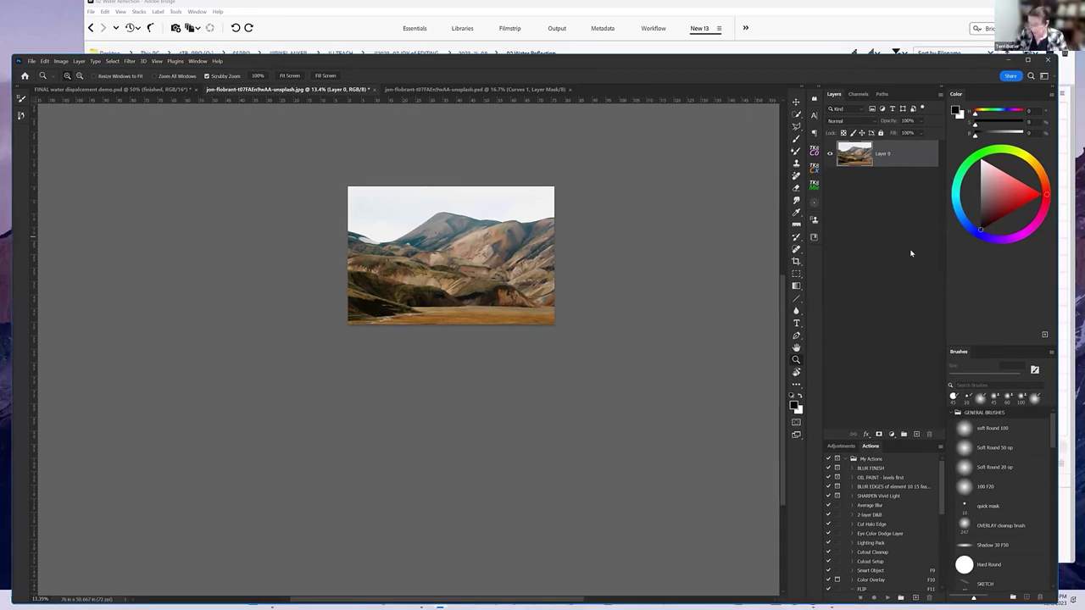
left_click_drag(890, 154, 890, 169)
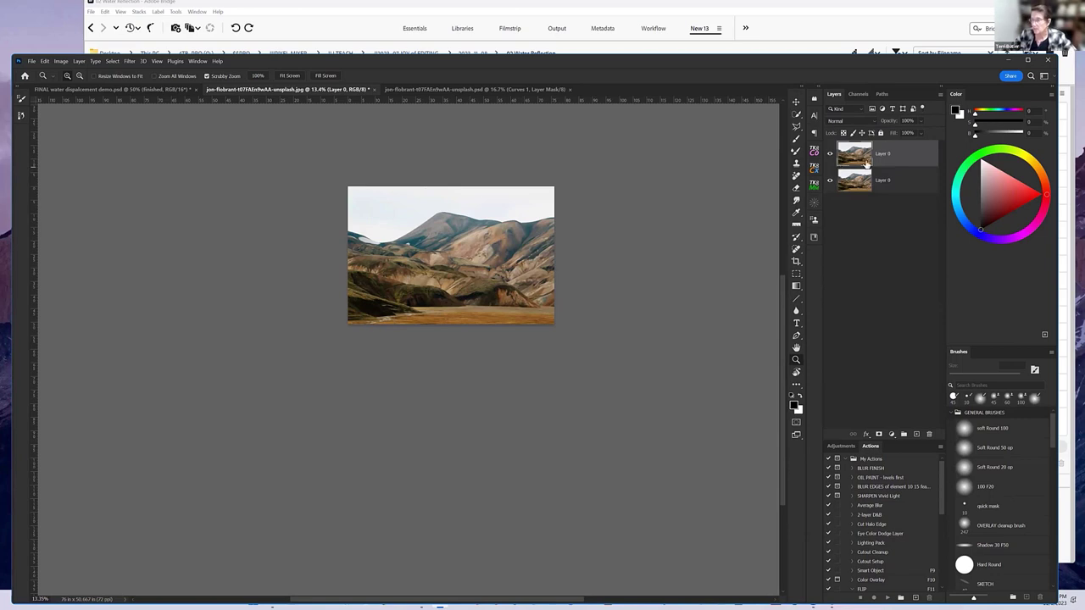
double_click(883, 153)
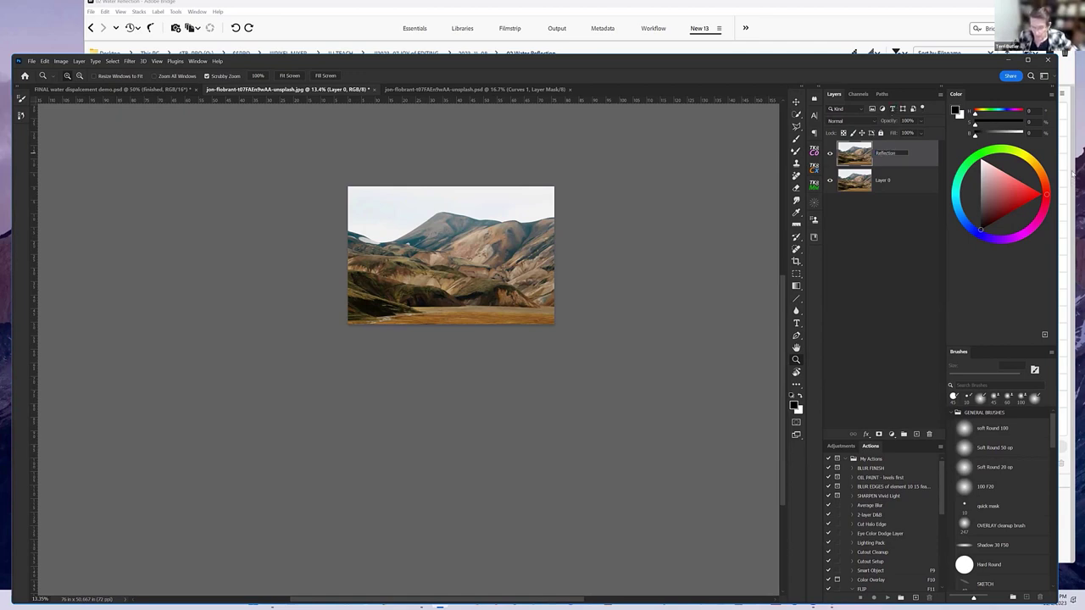
left_click(886, 227)
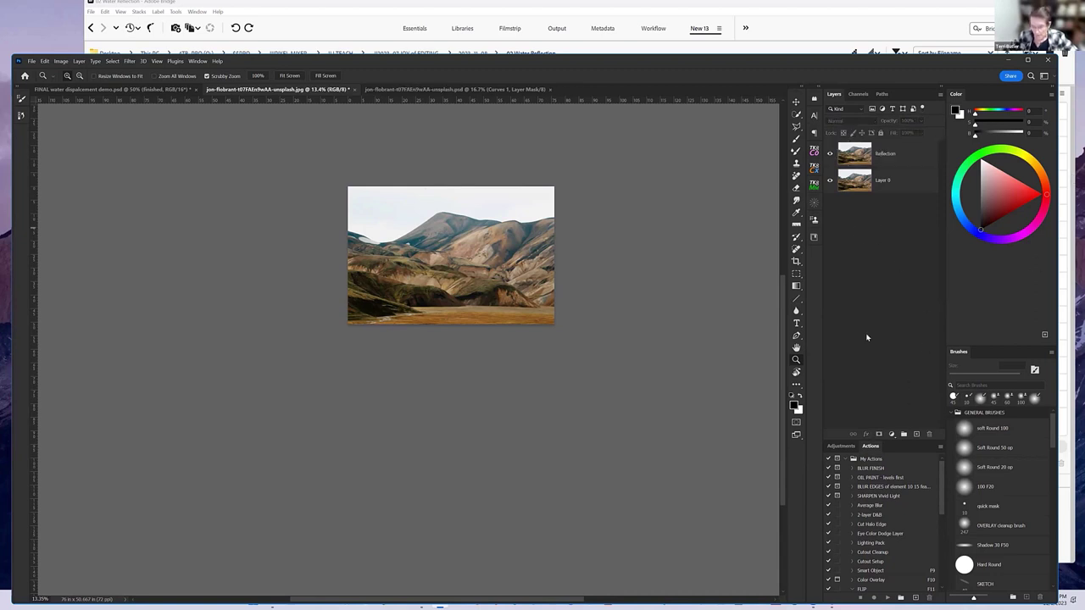
Extend the canvas downward by anchoring it at the top center, with width 100 percent and height 200 percent
left_click(860, 155)
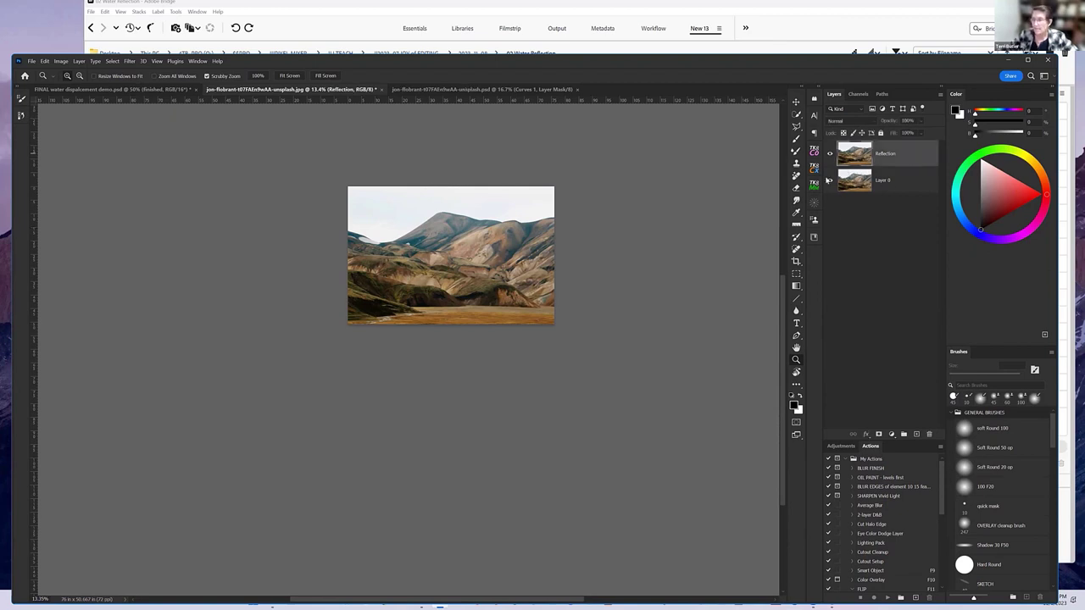
left_click(61, 62)
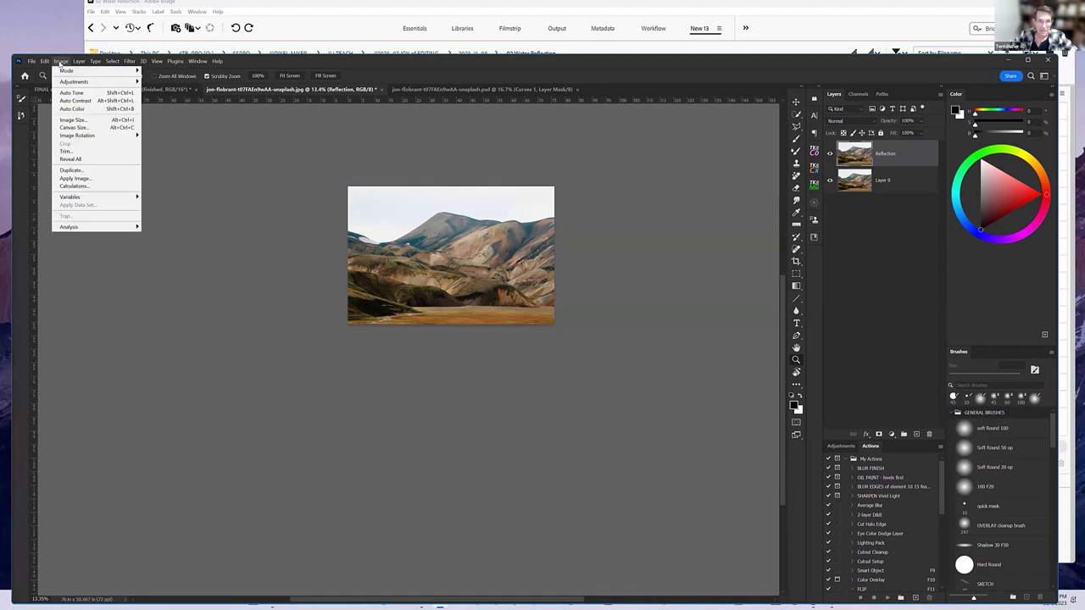
left_click(81, 131)
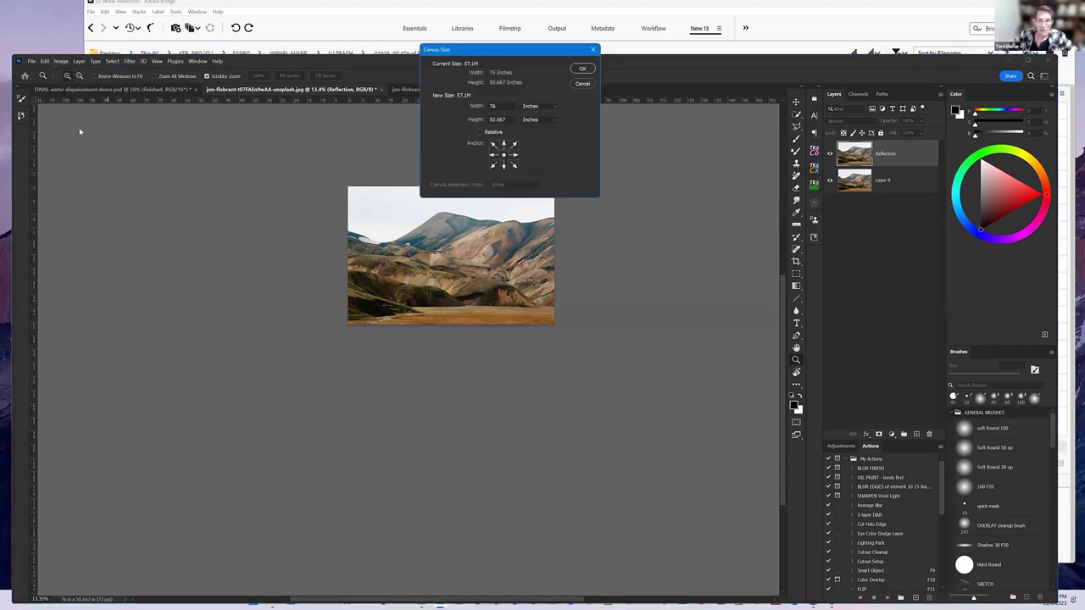
left_click(504, 144)
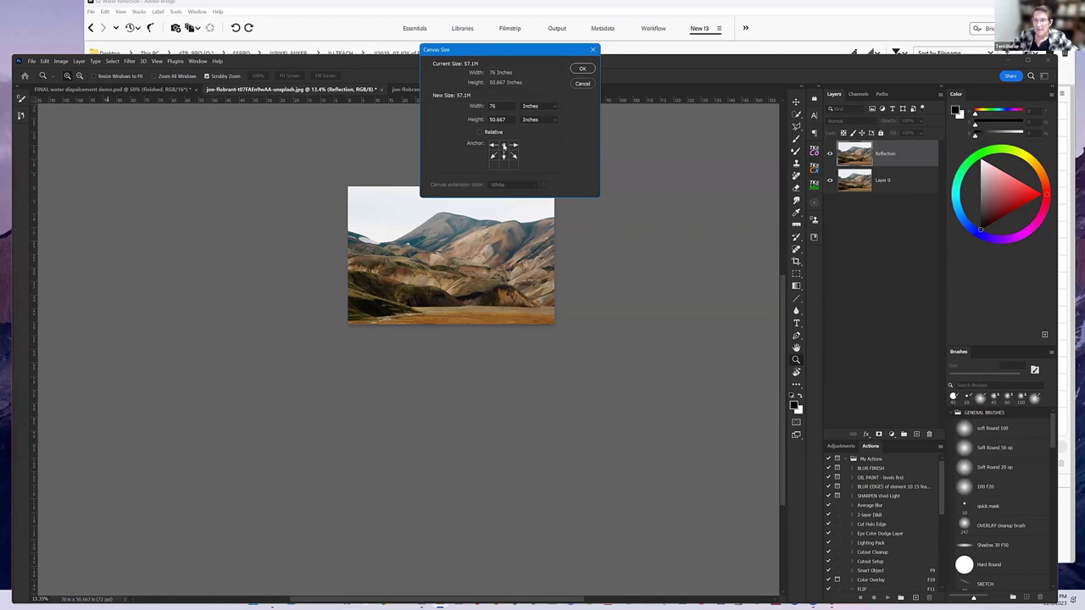
left_click(555, 107)
left_click(534, 109)
key("Tab")
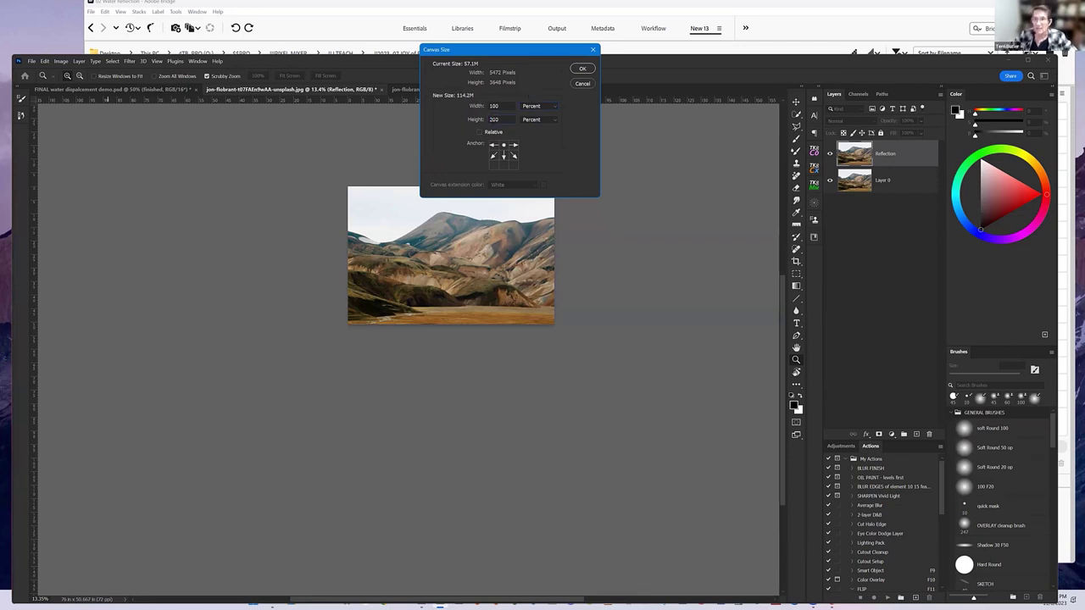
left_click(583, 70)
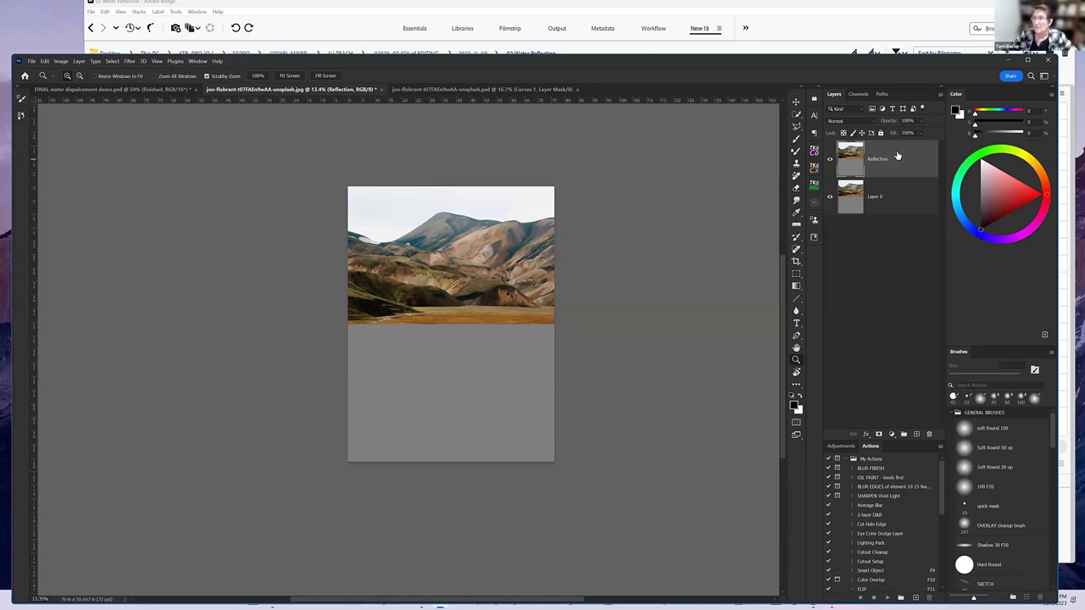
Place the Reflection layer beneath Layer 0 and flip it vertically into the empty lower half of the canvas
left_click_drag(897, 158, 898, 217)
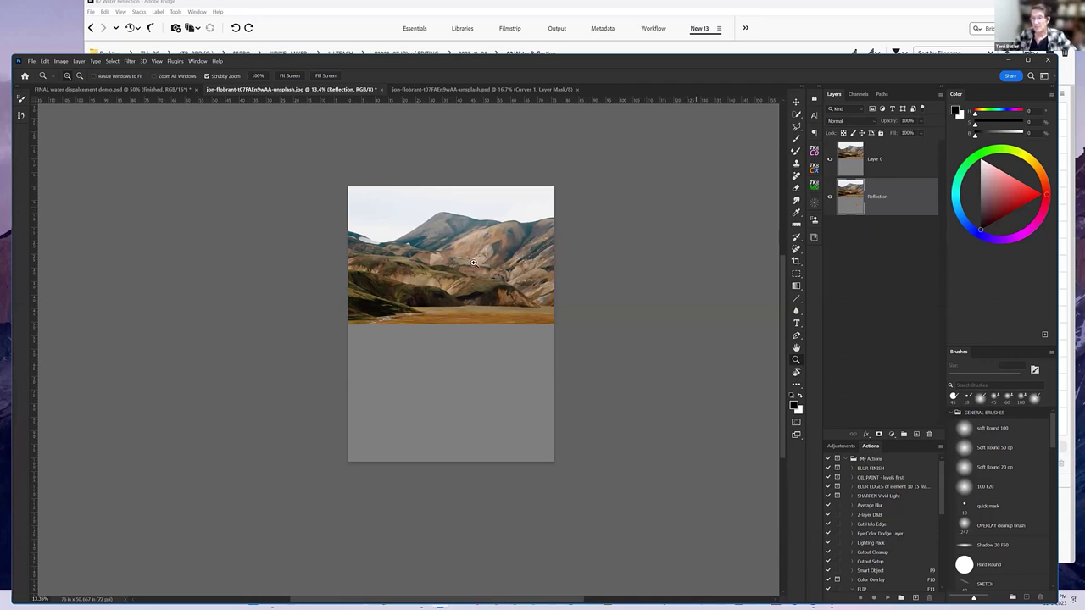
key("ctrl+t")
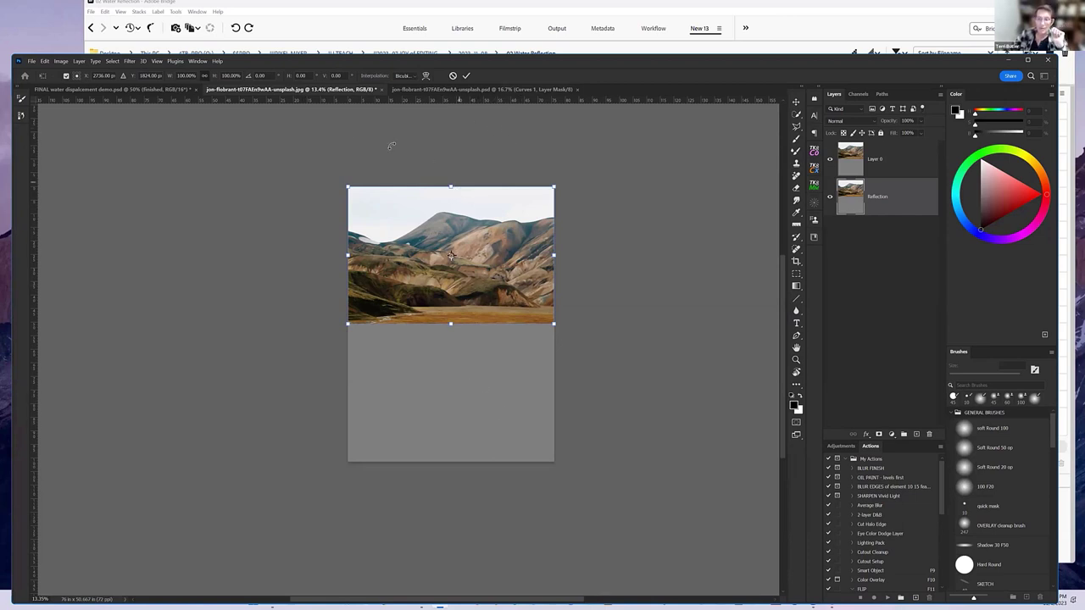
right_click(481, 248)
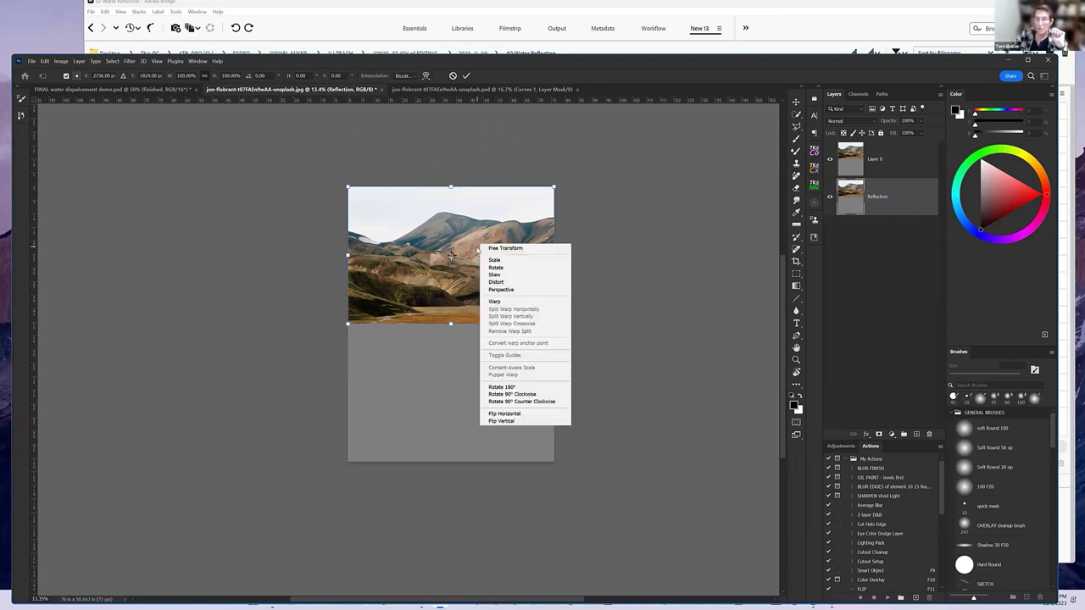
left_click(523, 421)
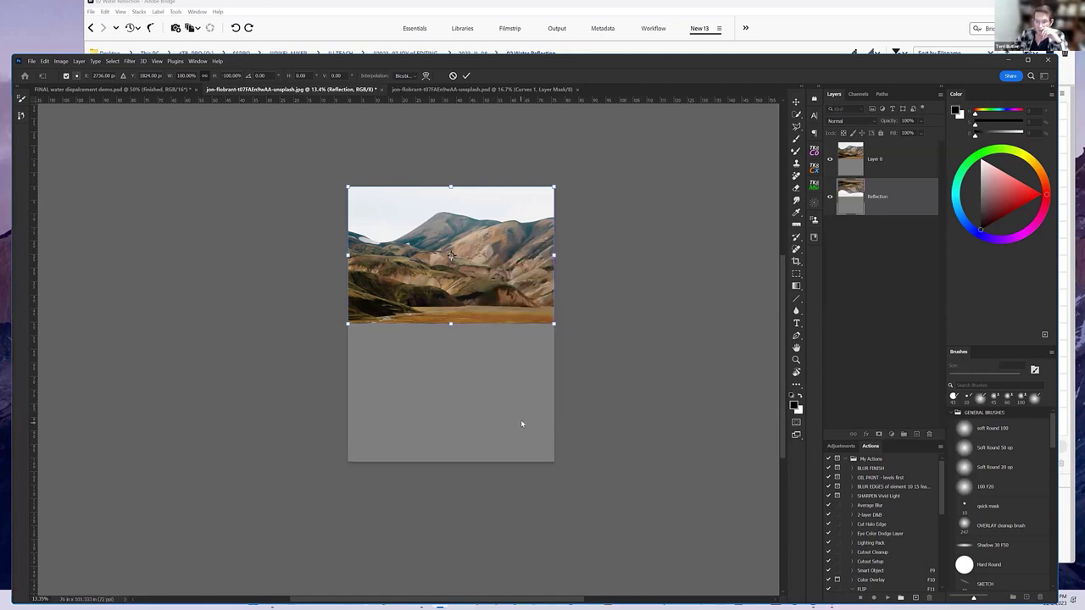
left_click_drag(497, 324, 488, 393)
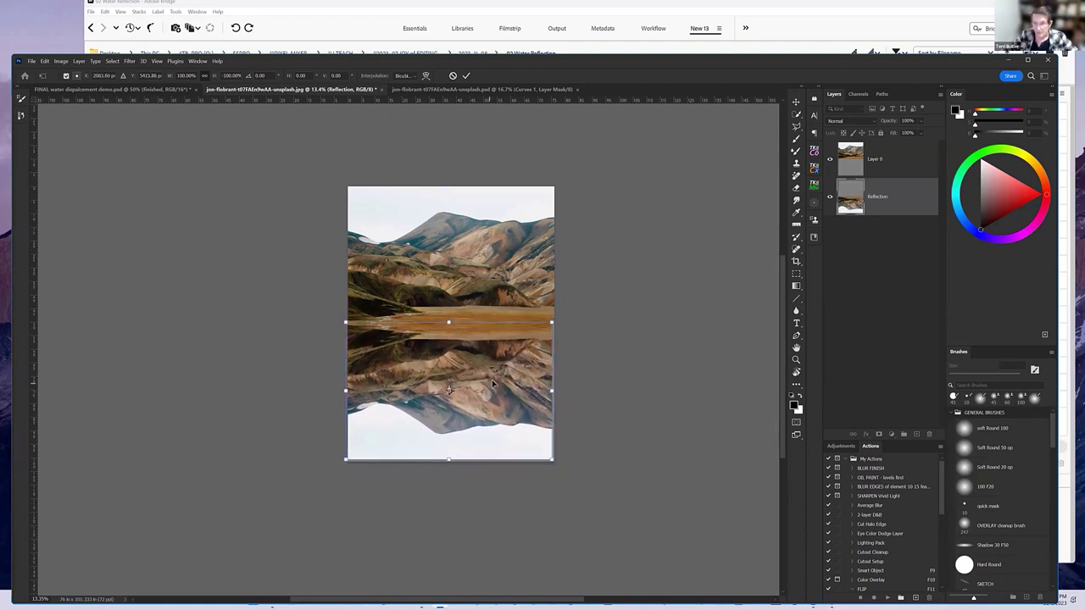
Align the flipped Reflection layer with the canvas sides and the lower edge of the original landscape
left_click(796, 360)
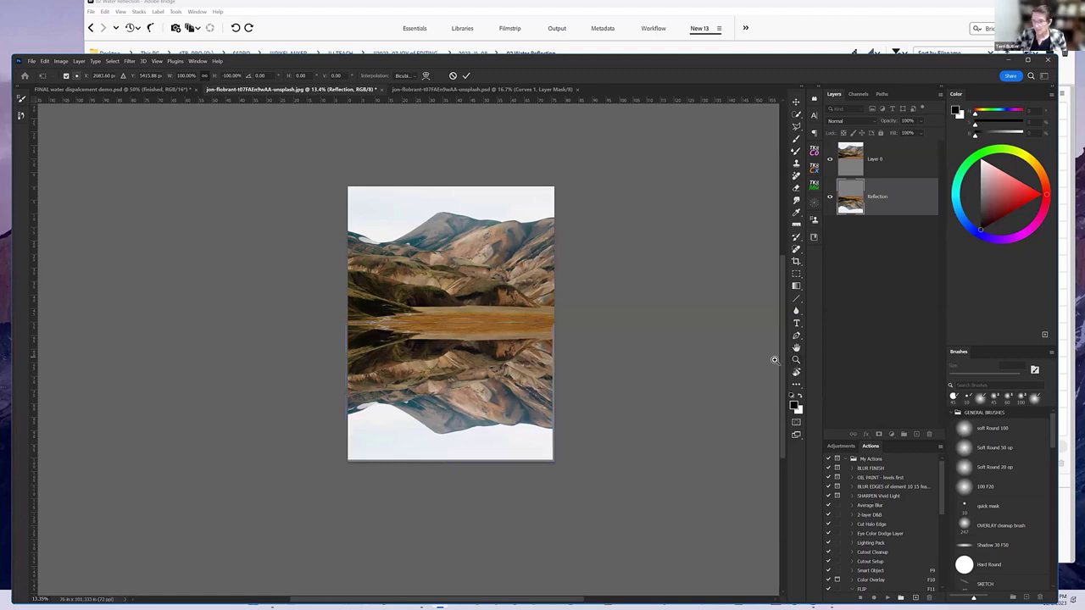
left_click_drag(438, 329, 458, 340)
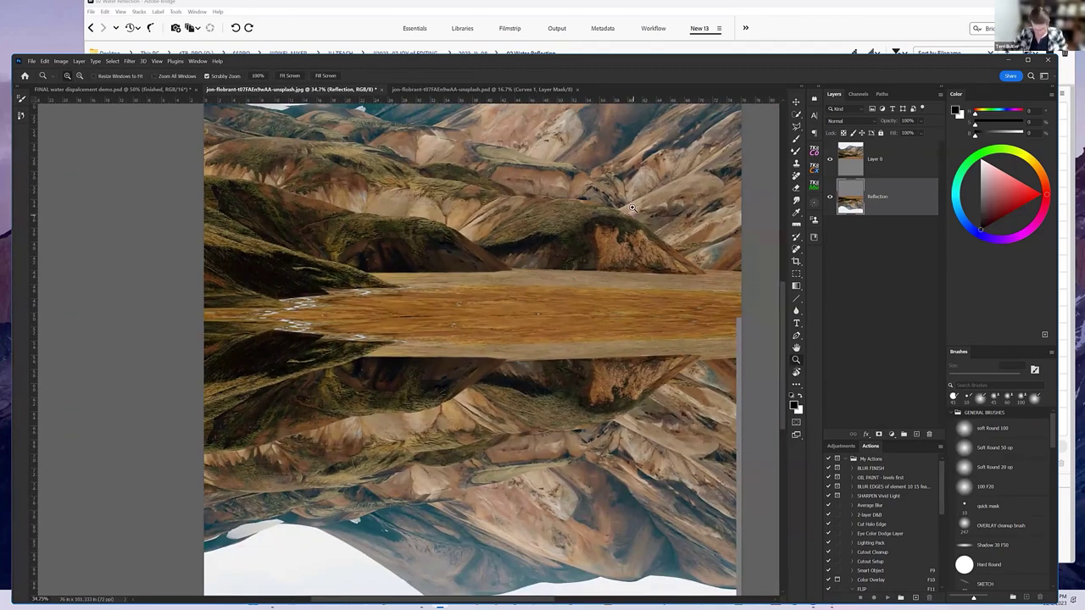
key("ctrl+t")
mouse_move(520, 414)
left_mouse_down()
mouse_move(534, 407)
mouse_move(523, 417)
left_mouse_up()
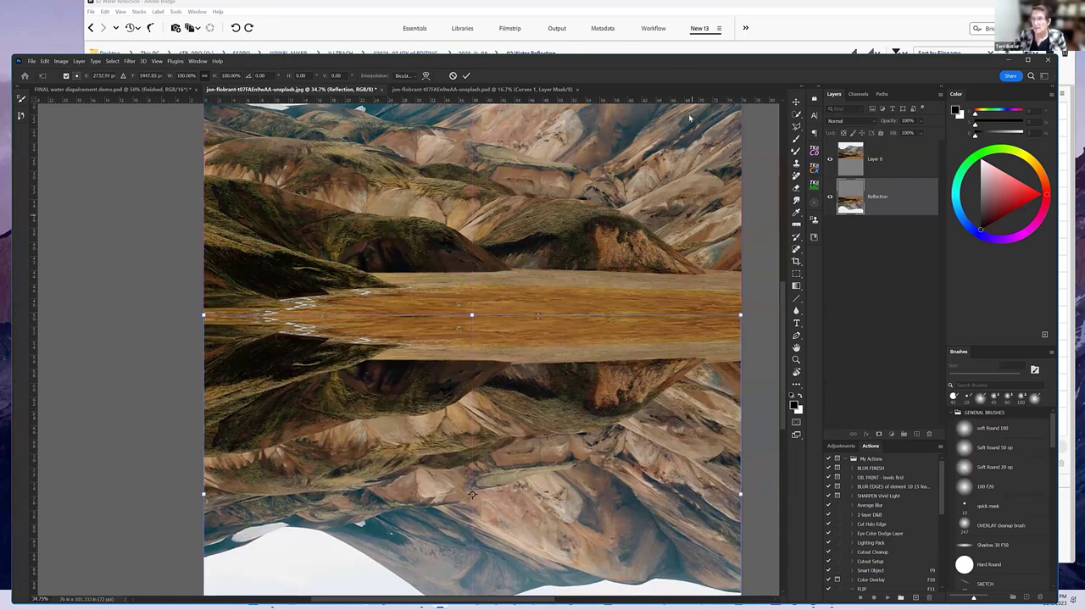
key("Return")
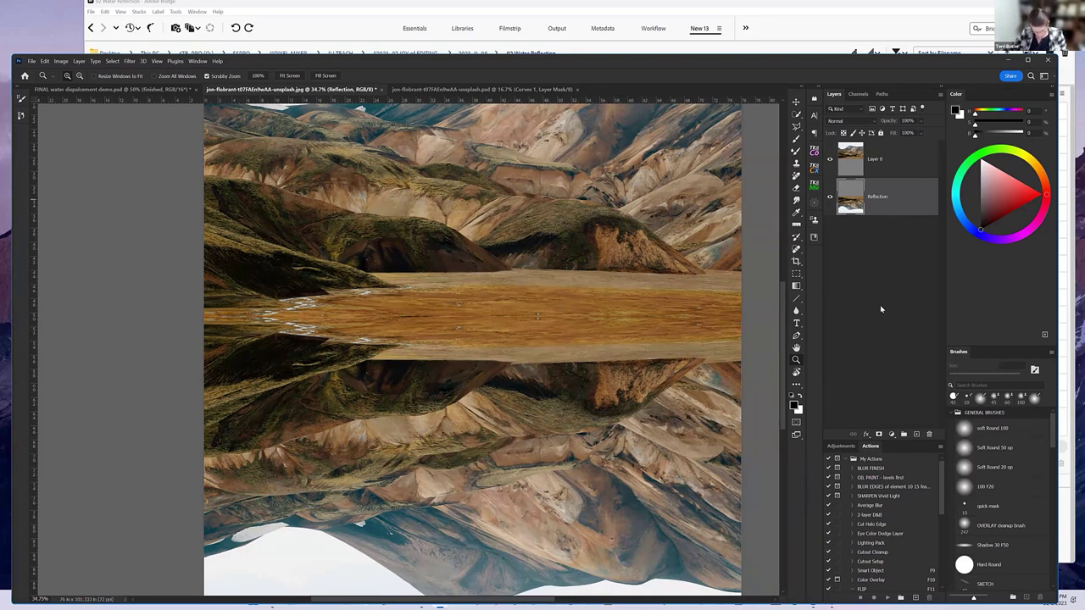
Add a new empty layer beneath the Reflection layer, with the whole composition in view
left_click(916, 434, "ctrl")
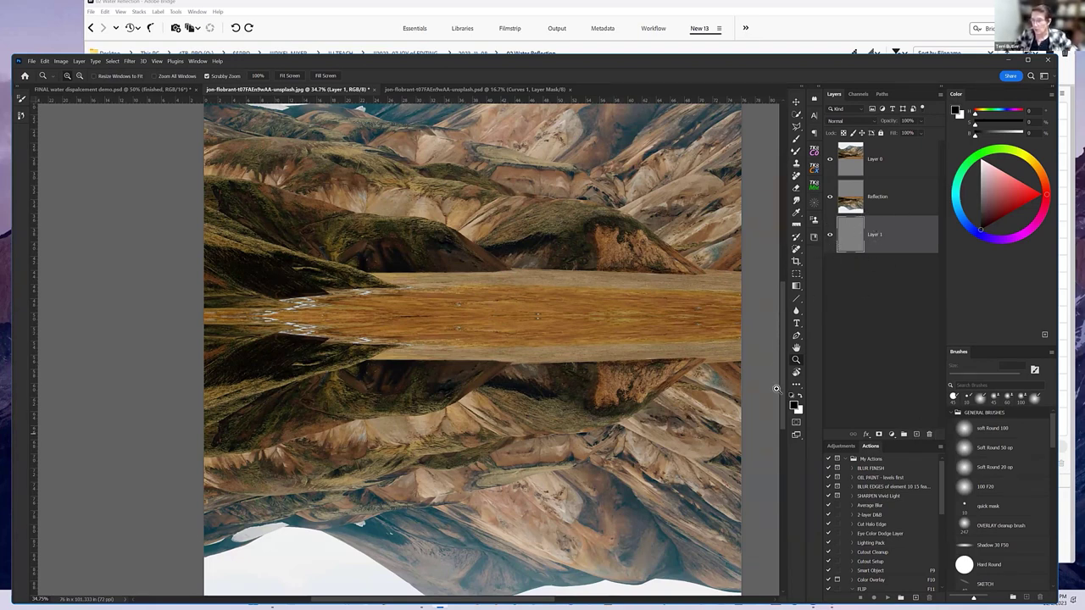
scroll(763, 364, "down", 4)
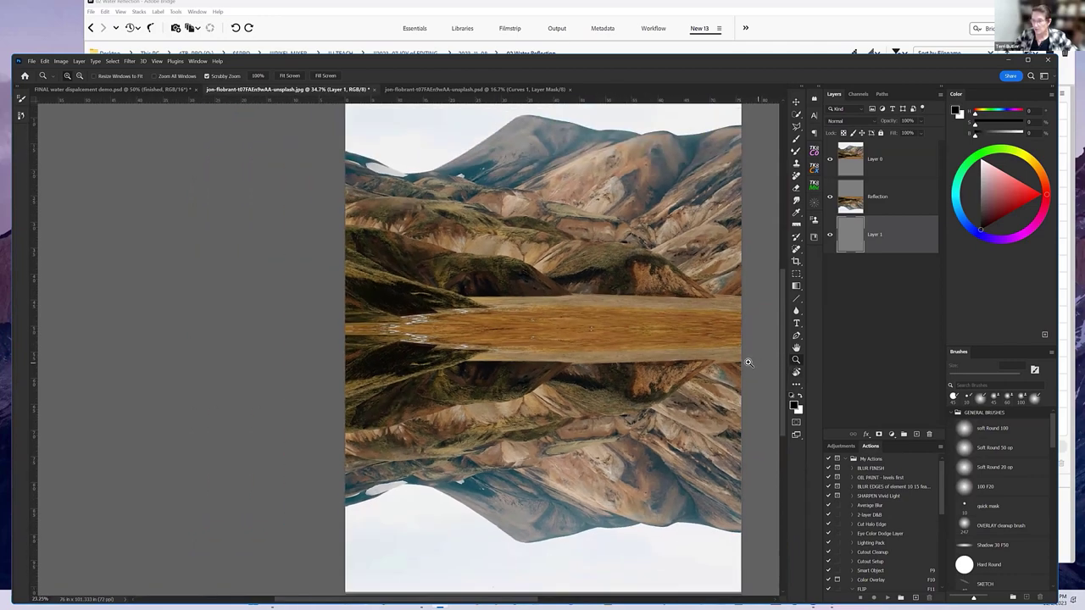
left_click_drag(673, 545, 525, 484)
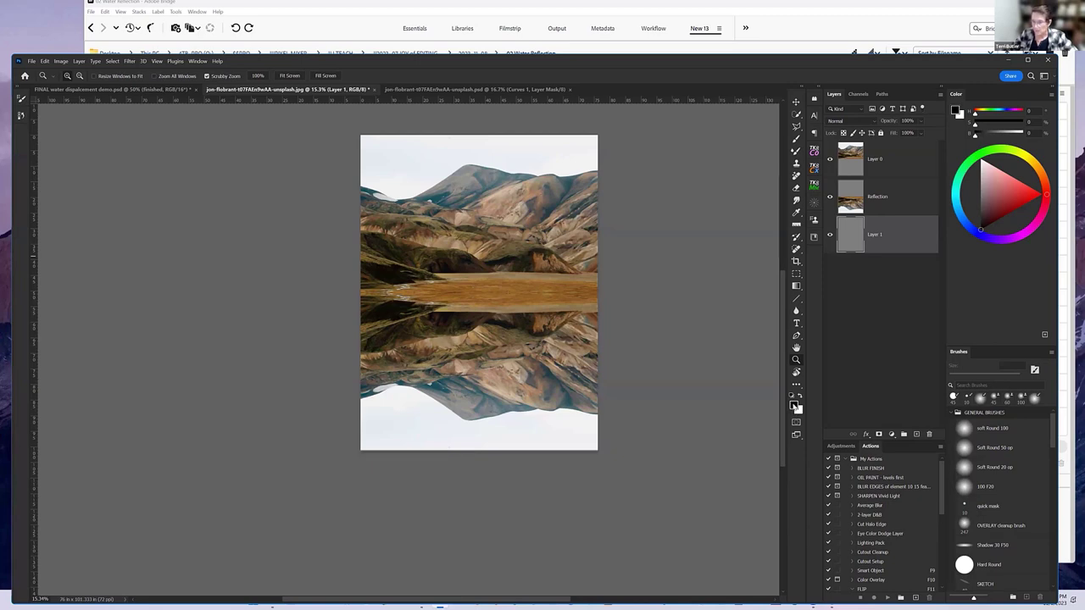
Set the foreground color to a dark blue, hex 21354f, for the water
left_click(795, 406)
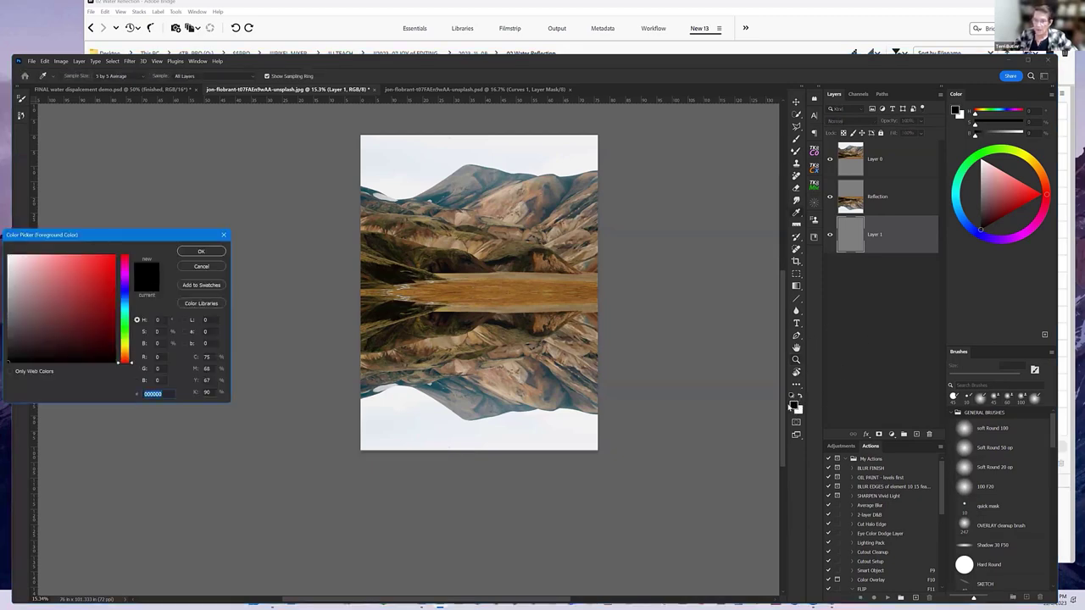
left_click(125, 301)
left_click_drag(89, 331, 86, 335)
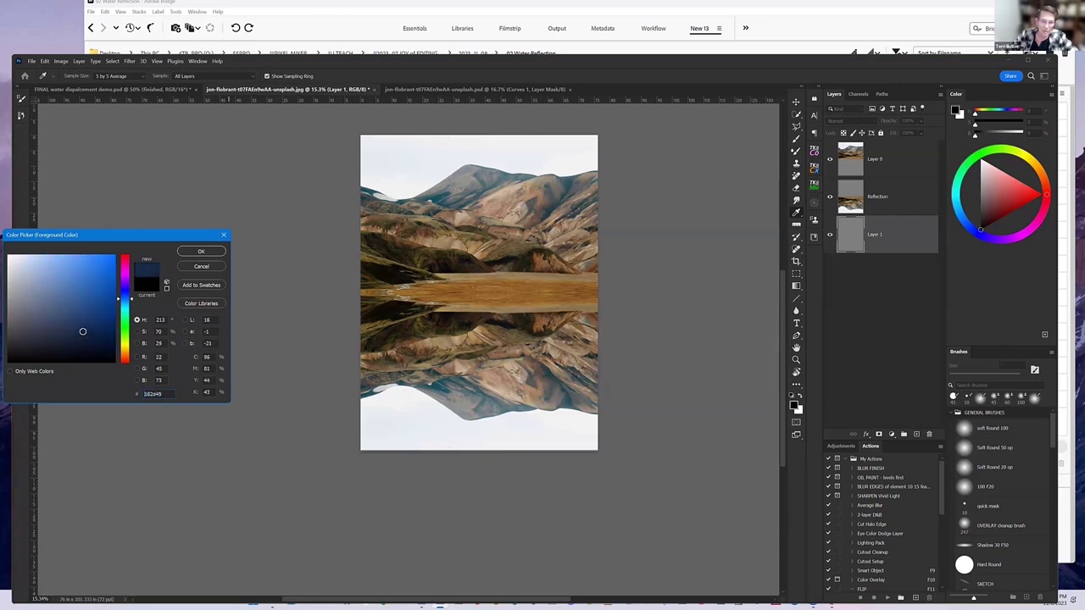
left_click_drag(81, 330, 85, 330)
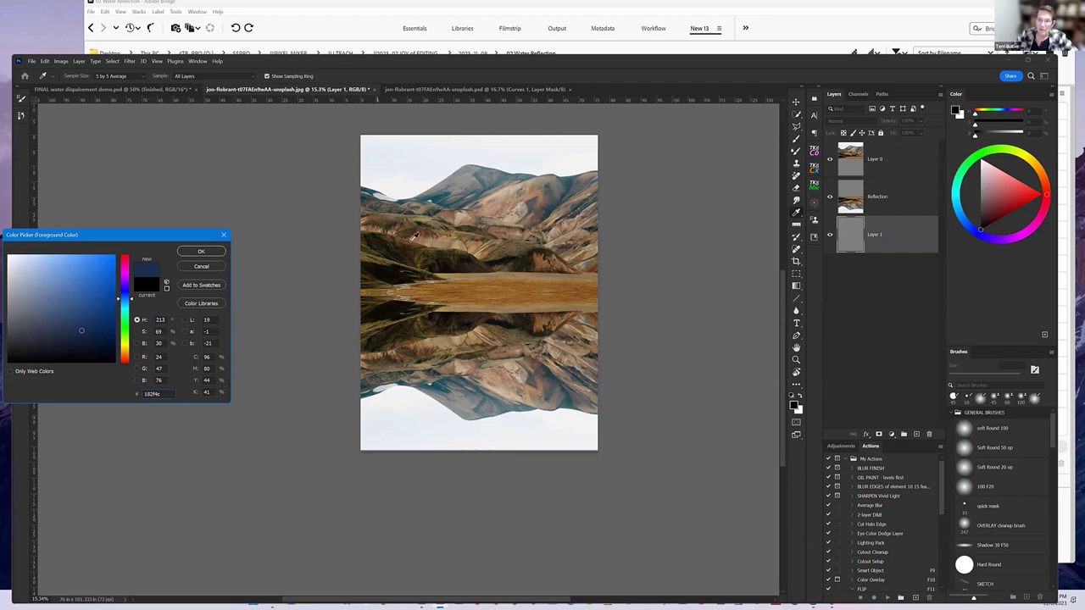
left_click_drag(94, 334, 71, 328)
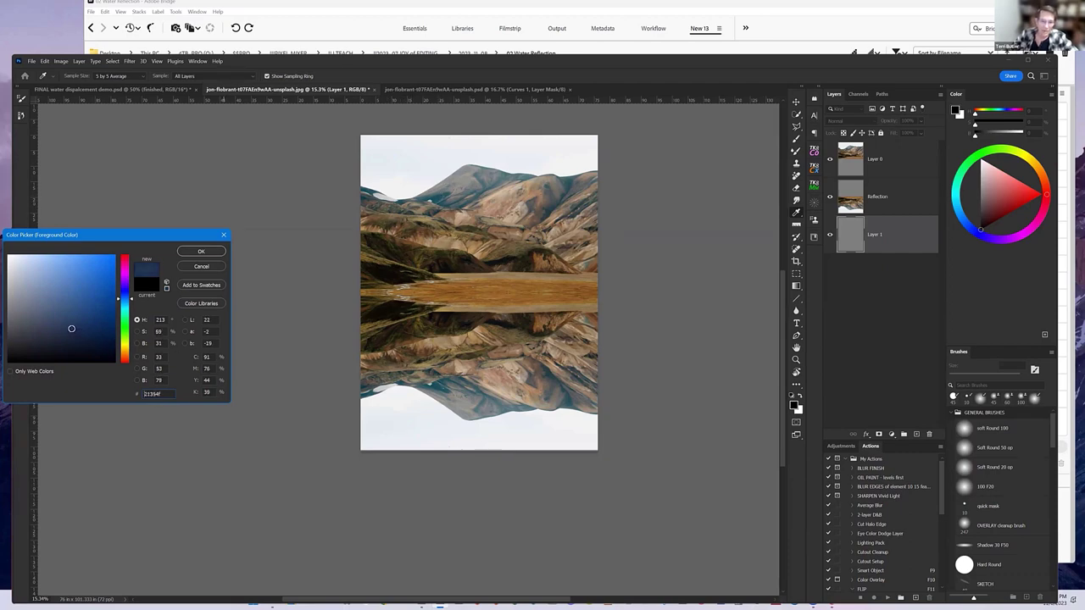
left_click(206, 251)
key("z")
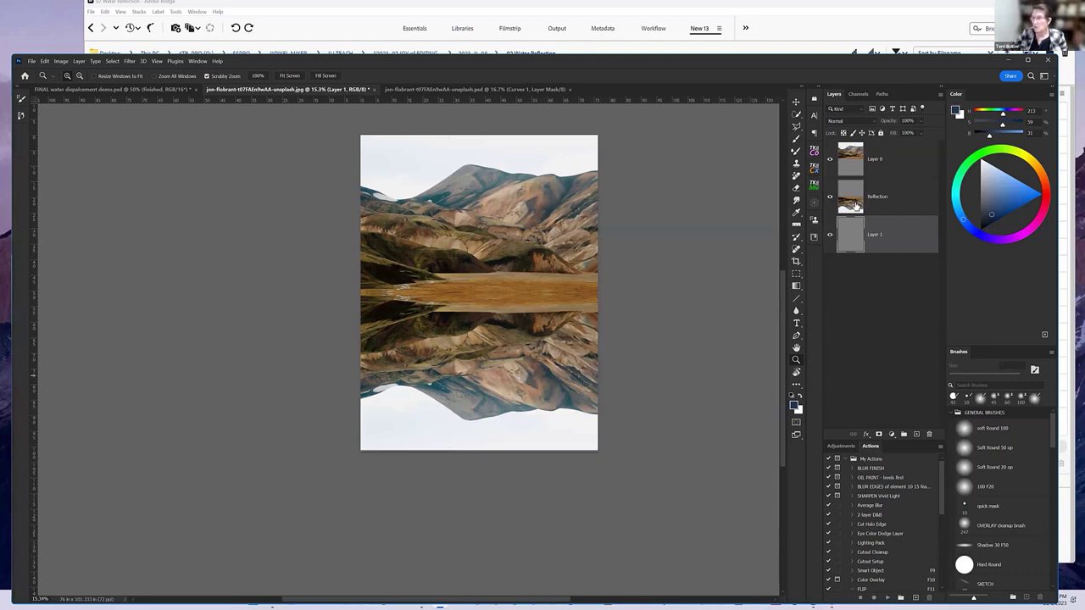
Load the Reflection layer's outline as a selection, fill it on Layer 1 with the foreground color at 100% opacity, and deselect
left_click(851, 202, "ctrl")
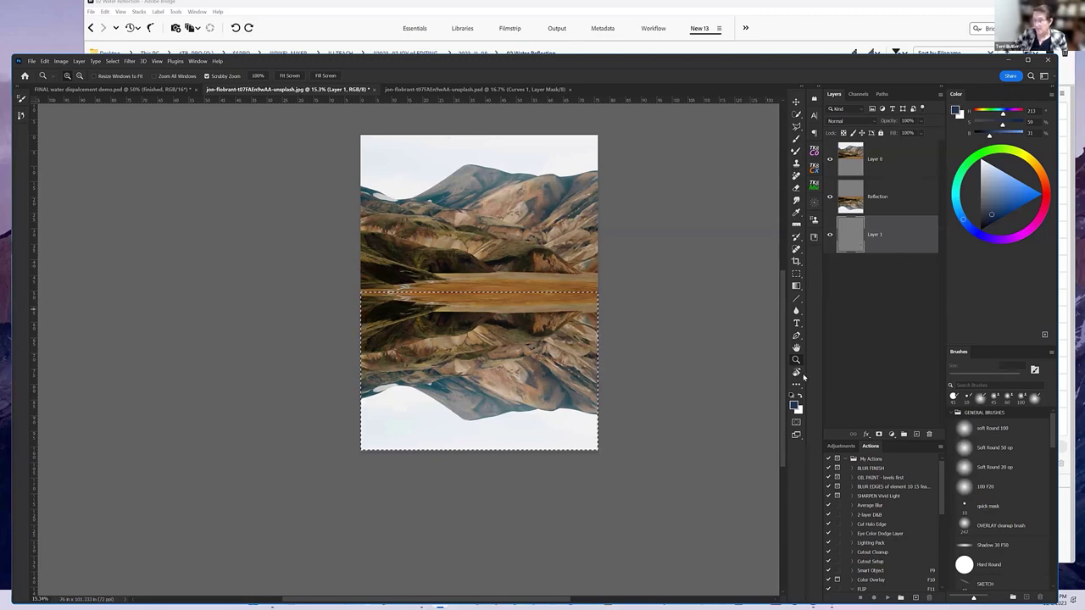
left_click(44, 61)
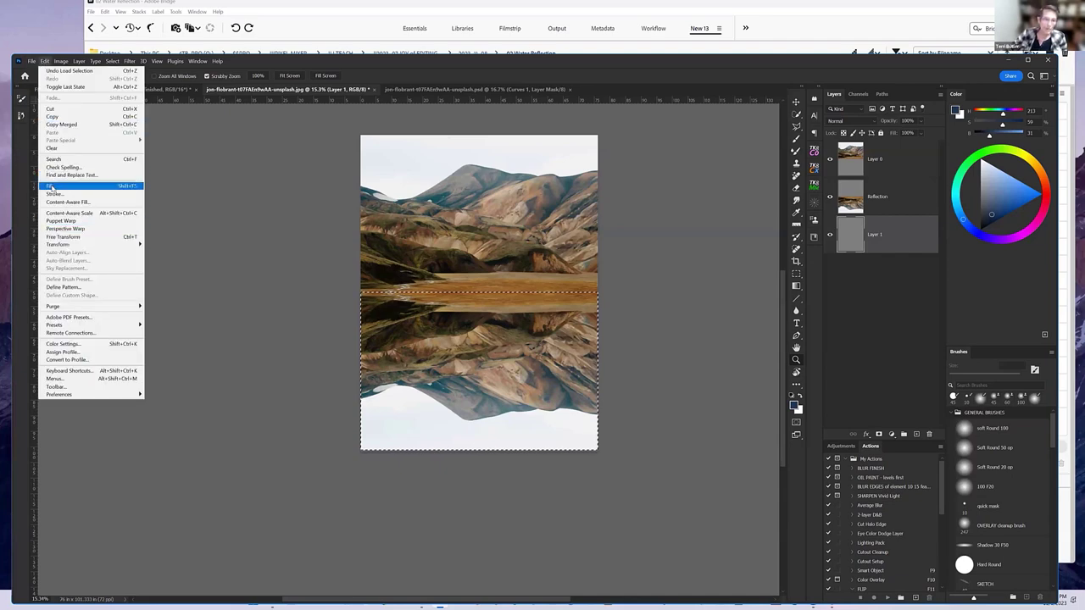
left_click(51, 186)
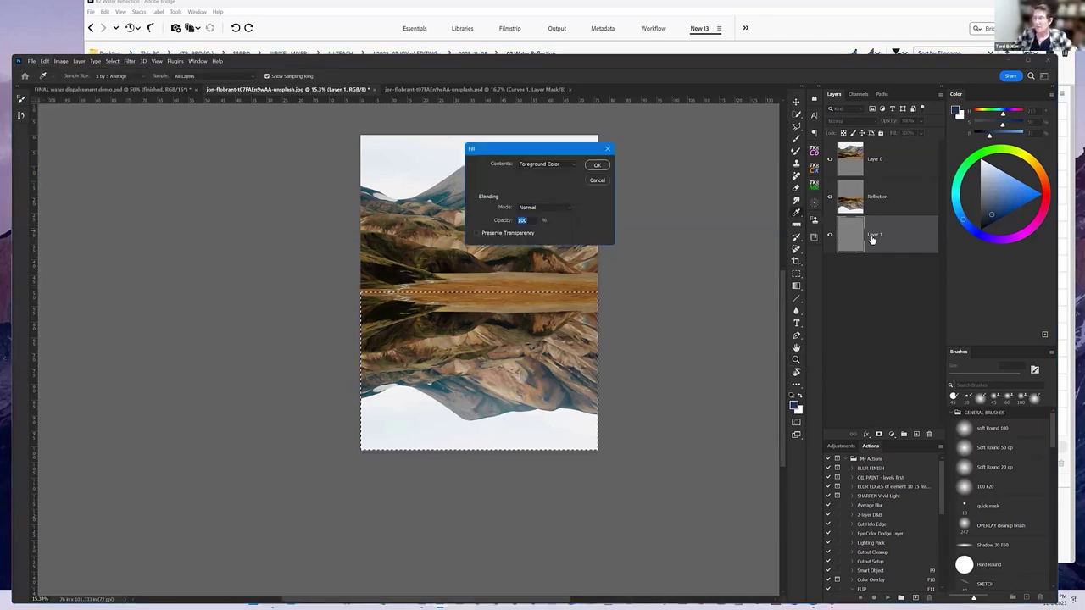
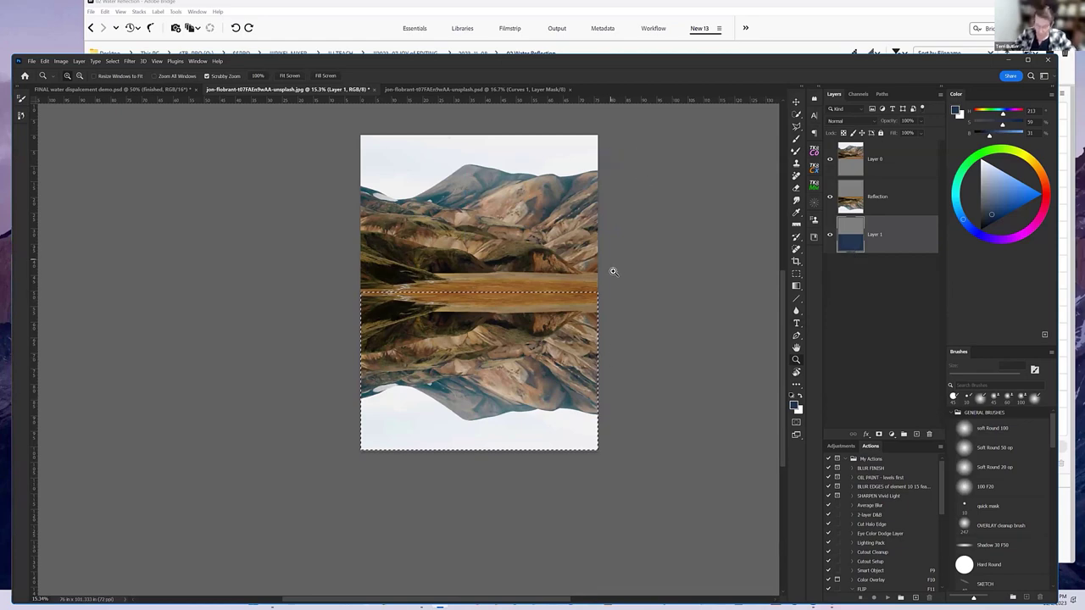
key("ctrl+d")
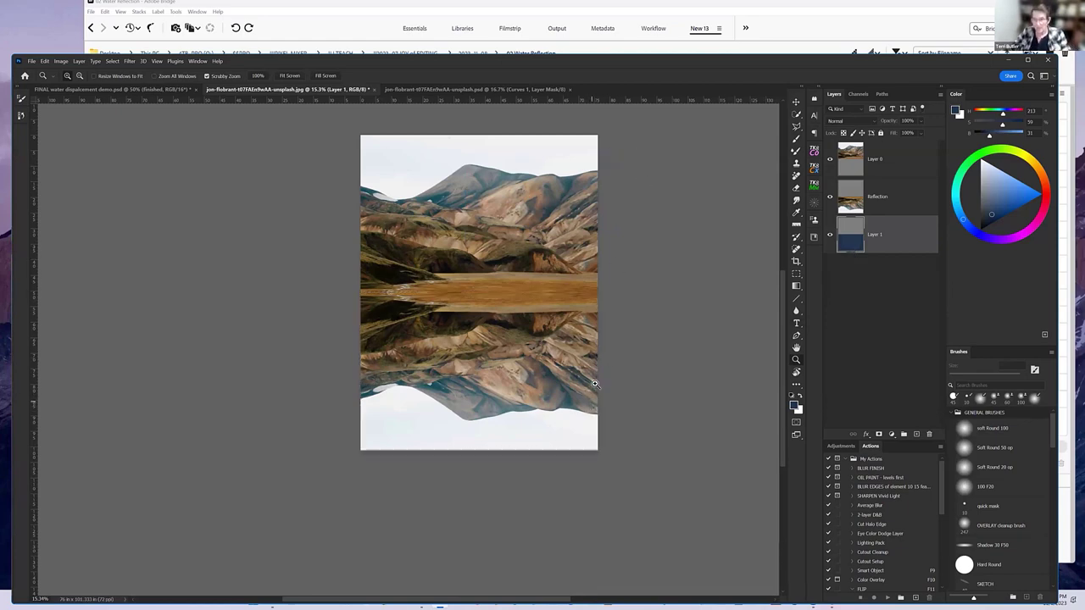
left_click(830, 197)
left_click(830, 197)
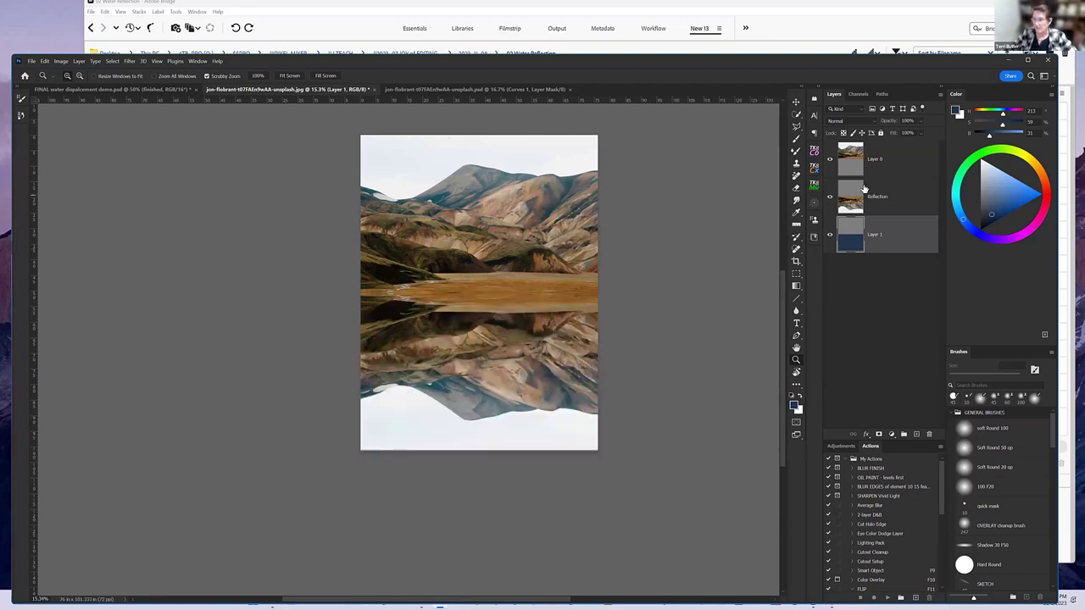
left_click(868, 337)
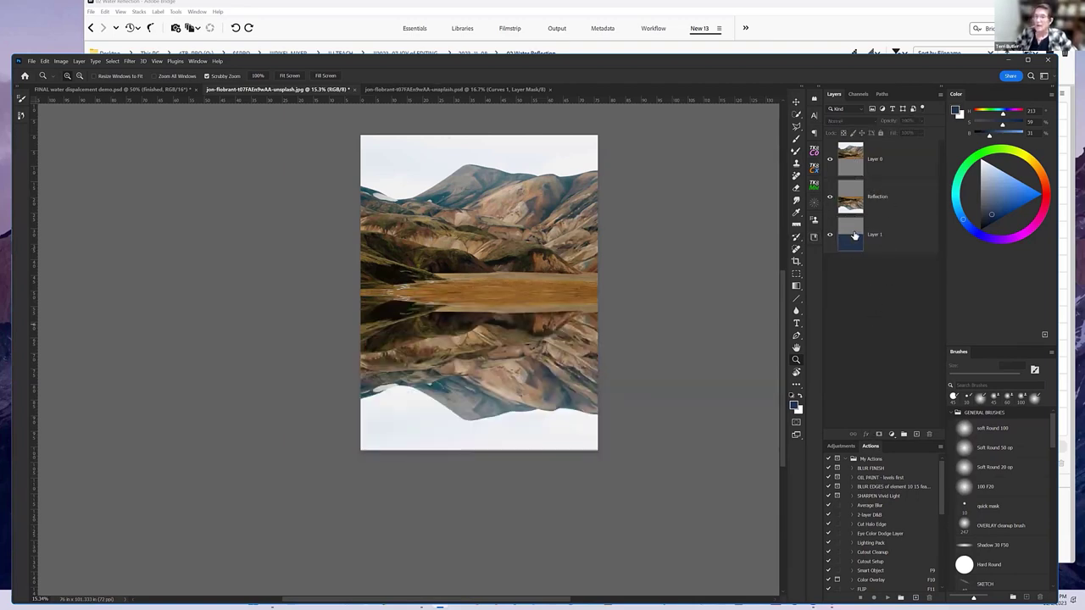
Add a layer mask to the Reflection layer and draw a black-to-white linear gradient on it from the canvas's lower edge up to the shoreline
left_click(906, 191)
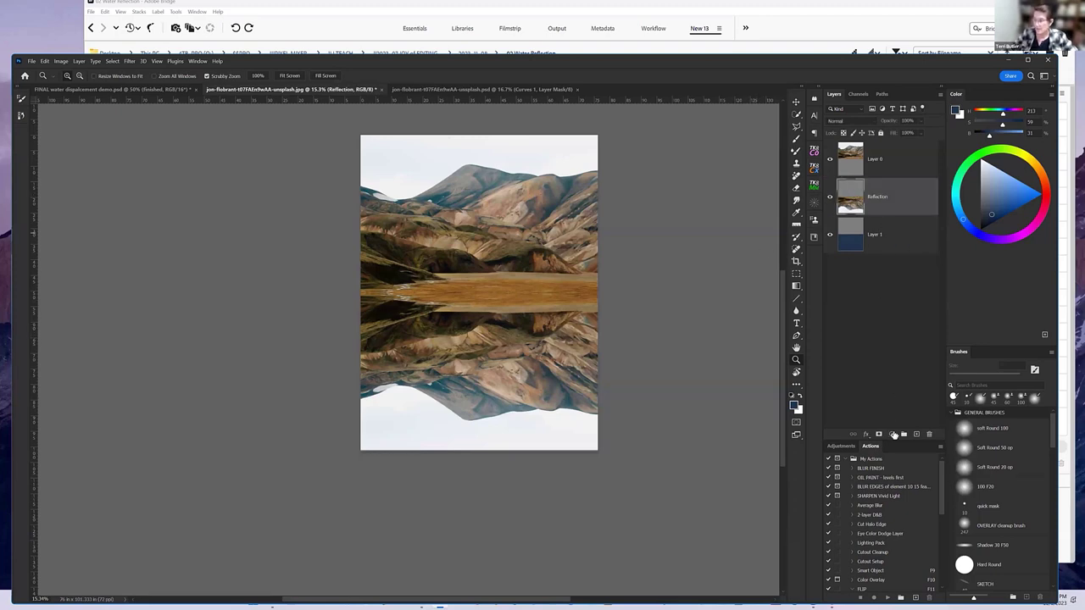
left_click(878, 435)
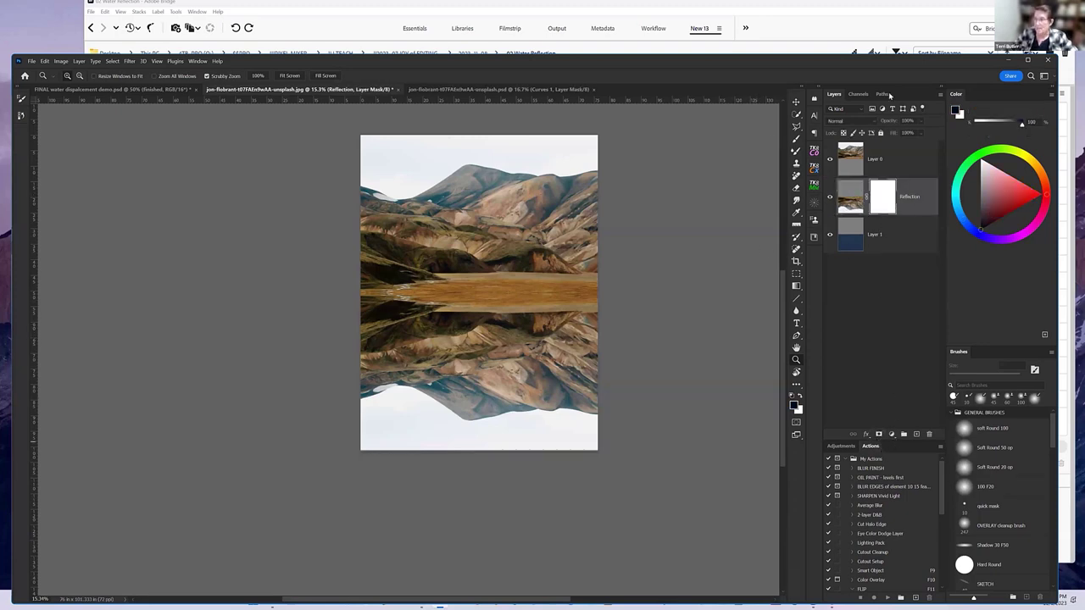
left_click(796, 289)
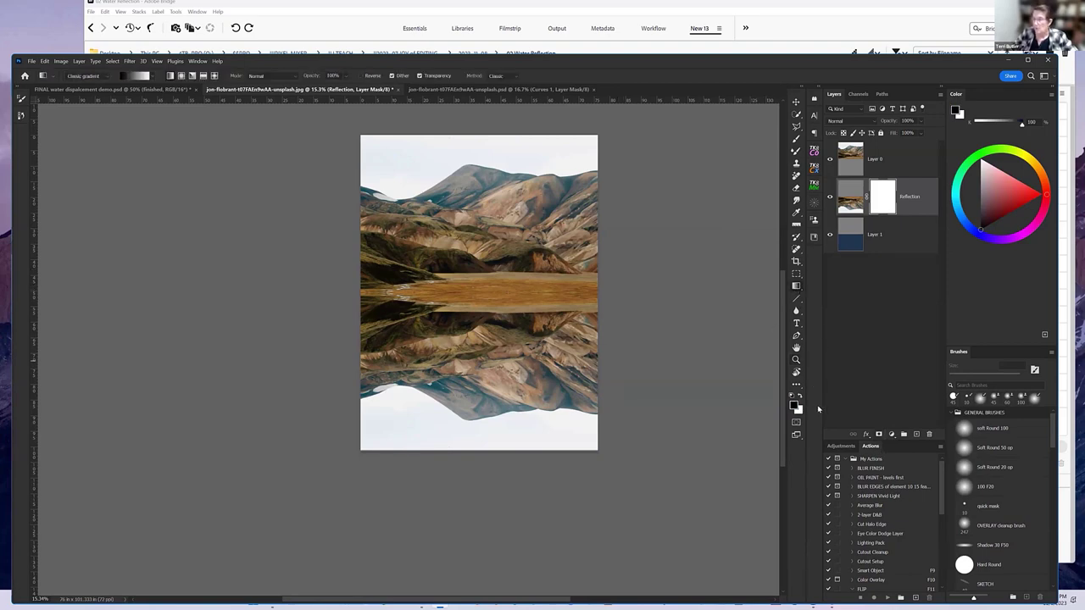
left_click(797, 395)
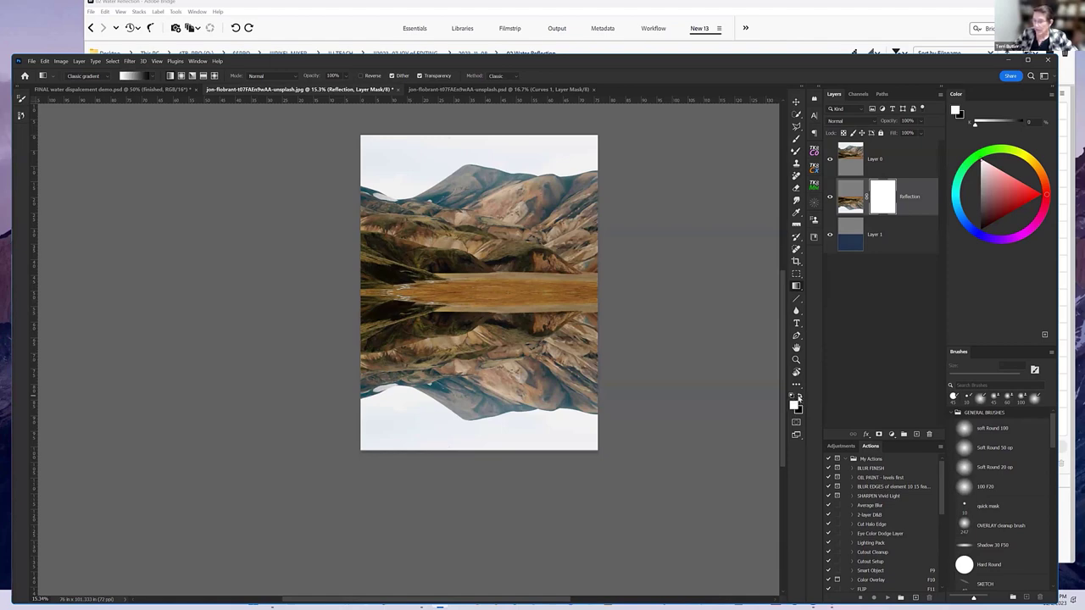
left_click(802, 396)
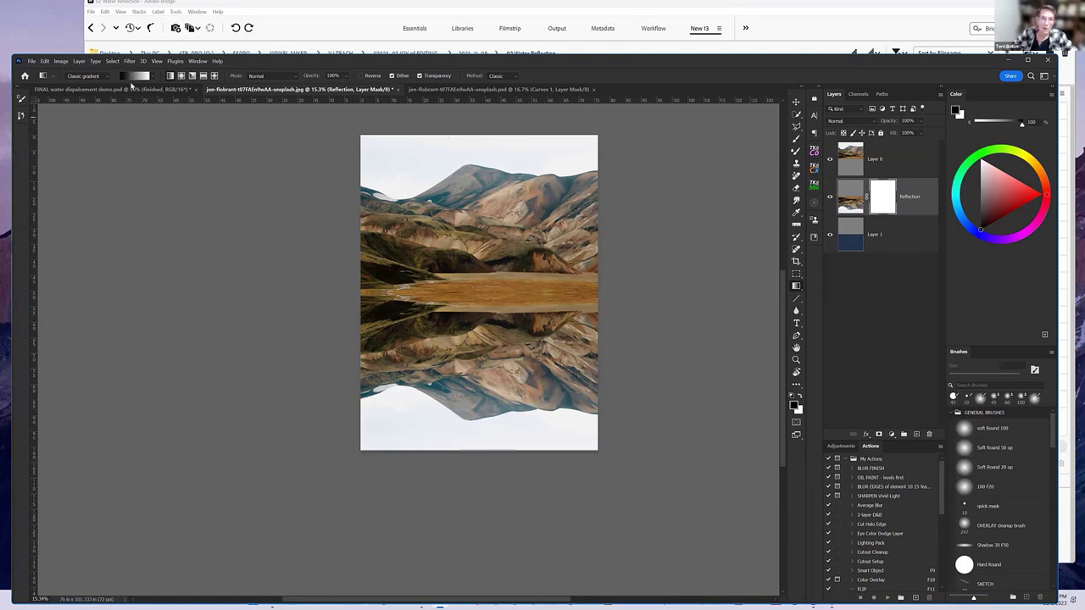
left_click(152, 77)
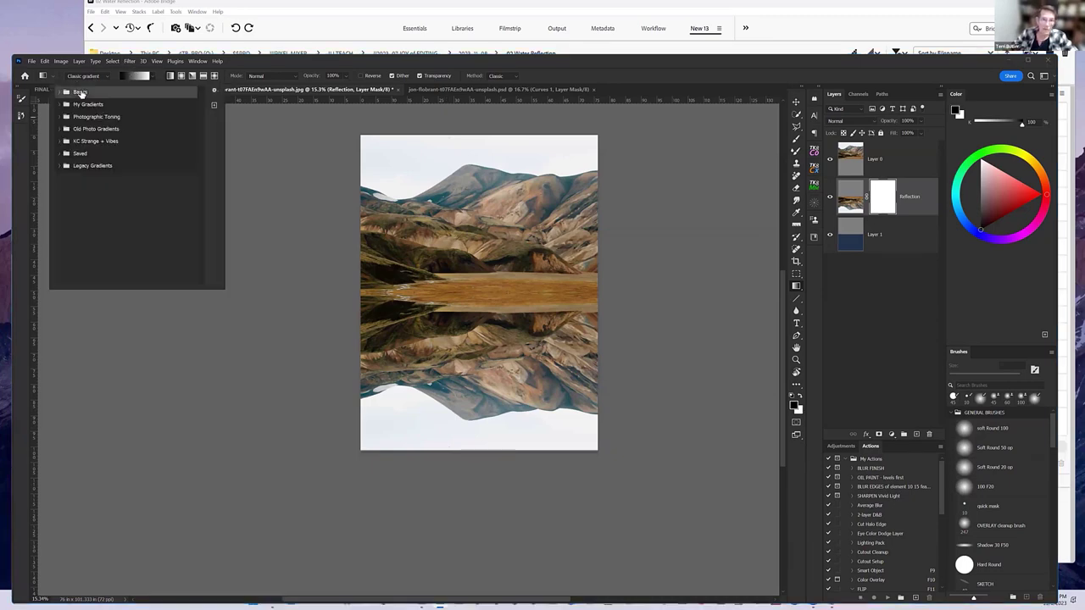
left_click(63, 92)
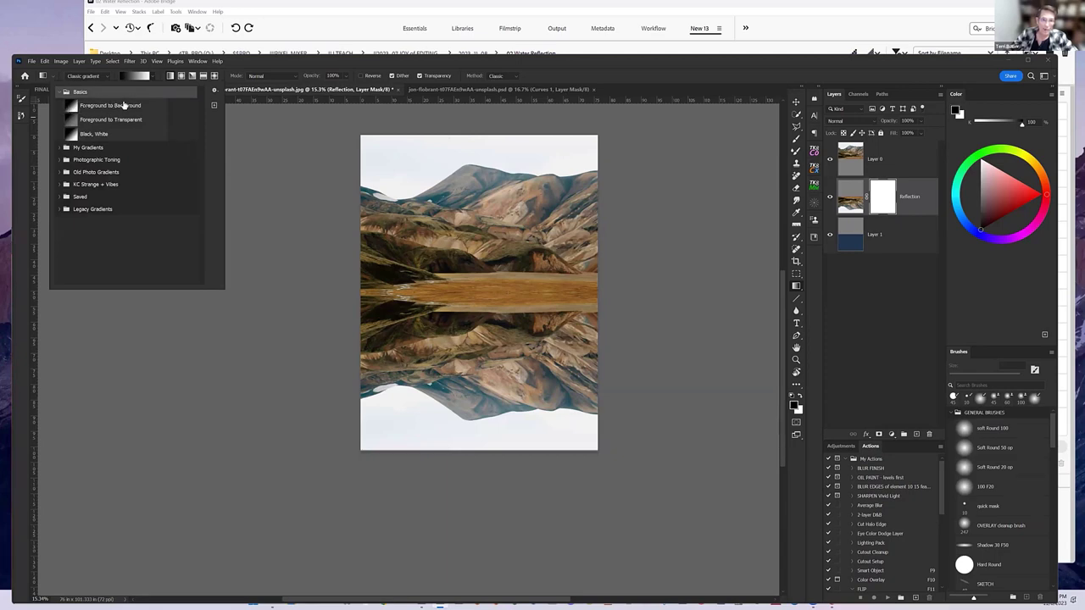
left_click(251, 64)
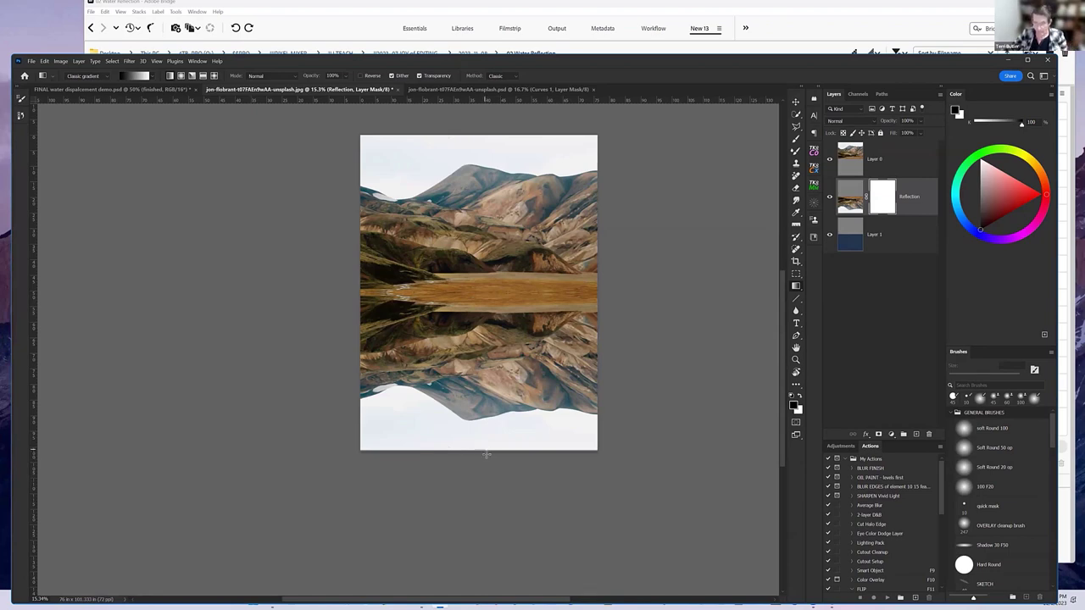
left_click_drag(482, 451, 465, 273)
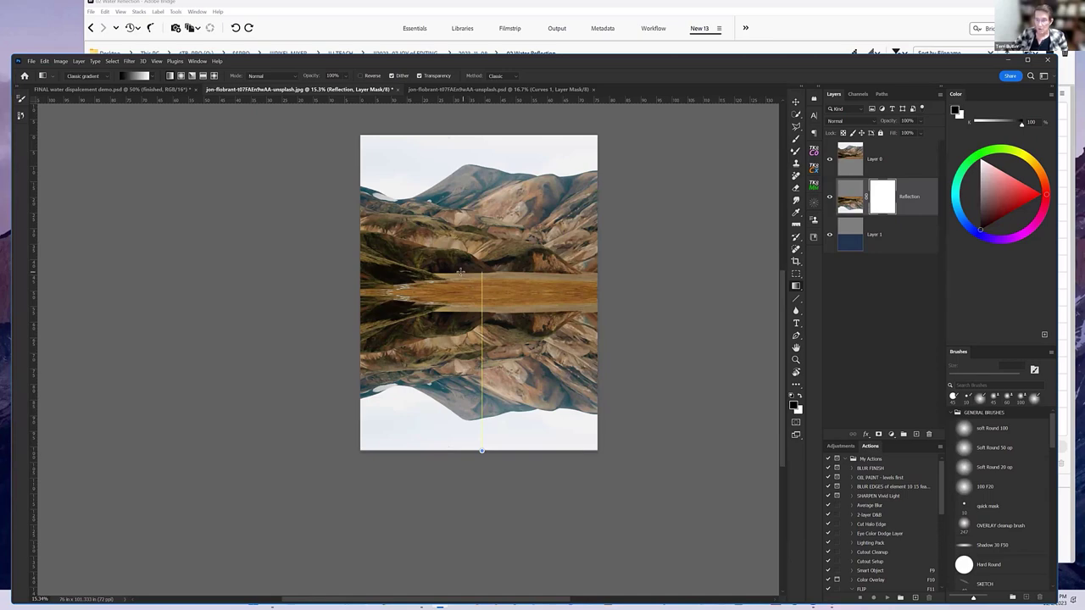
left_click_drag(456, 279, 454, 273)
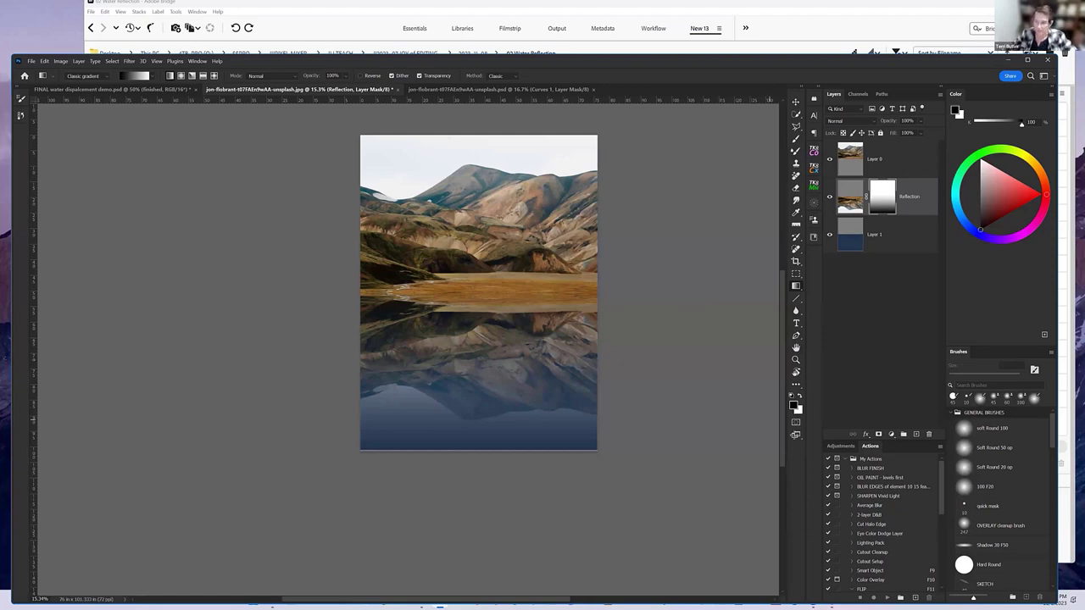
Apply a Motion Blur to the Reflection layer's image, not its mask, with a 90° angle and a distance of 14 pixels
left_click(852, 206)
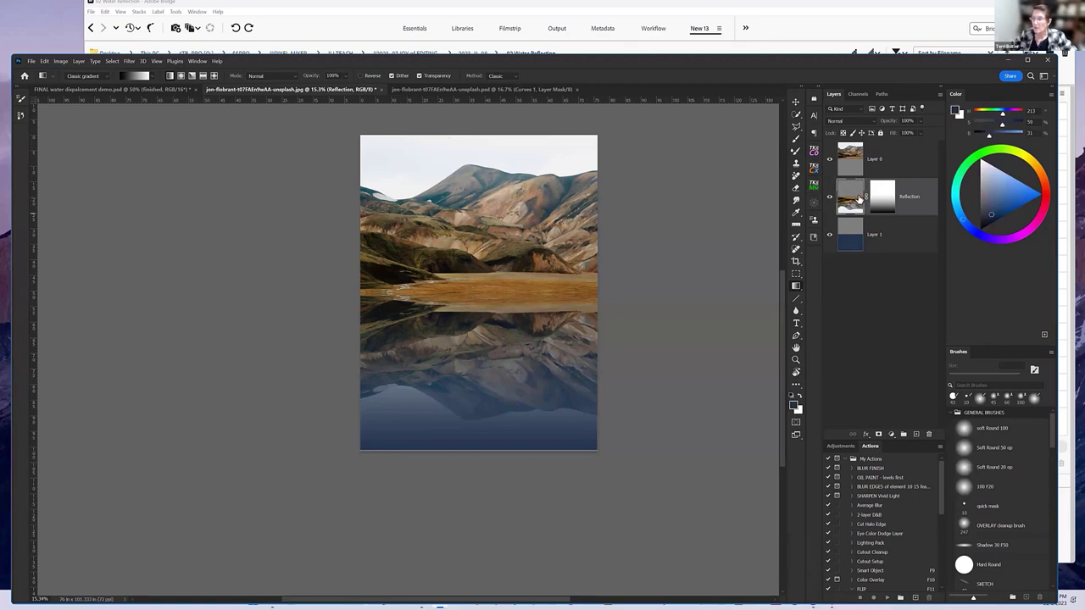
left_click(797, 360)
left_click_drag(497, 358, 483, 412)
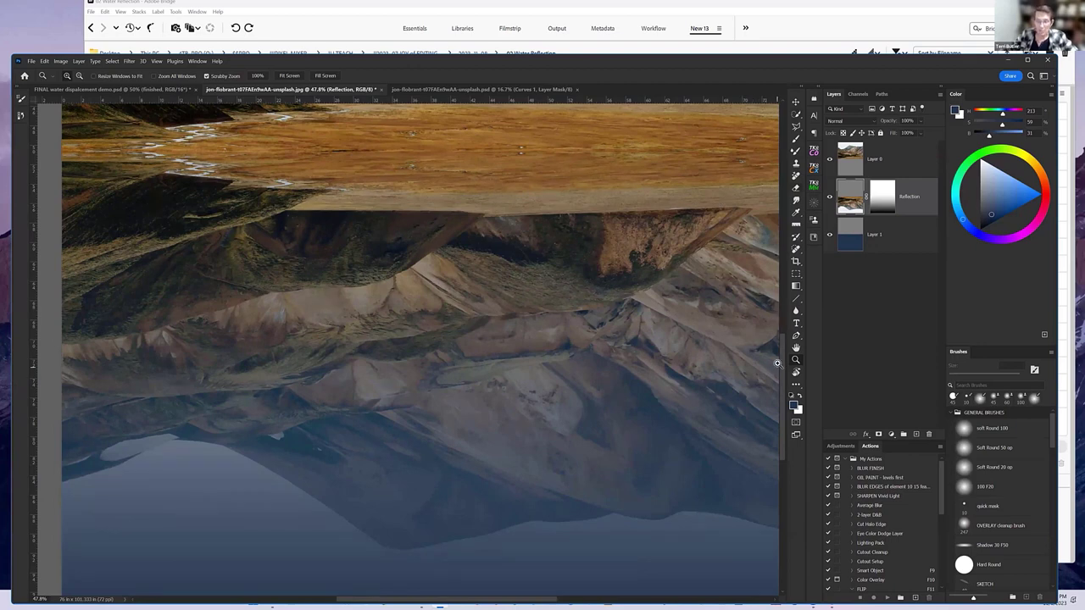
left_click(128, 62)
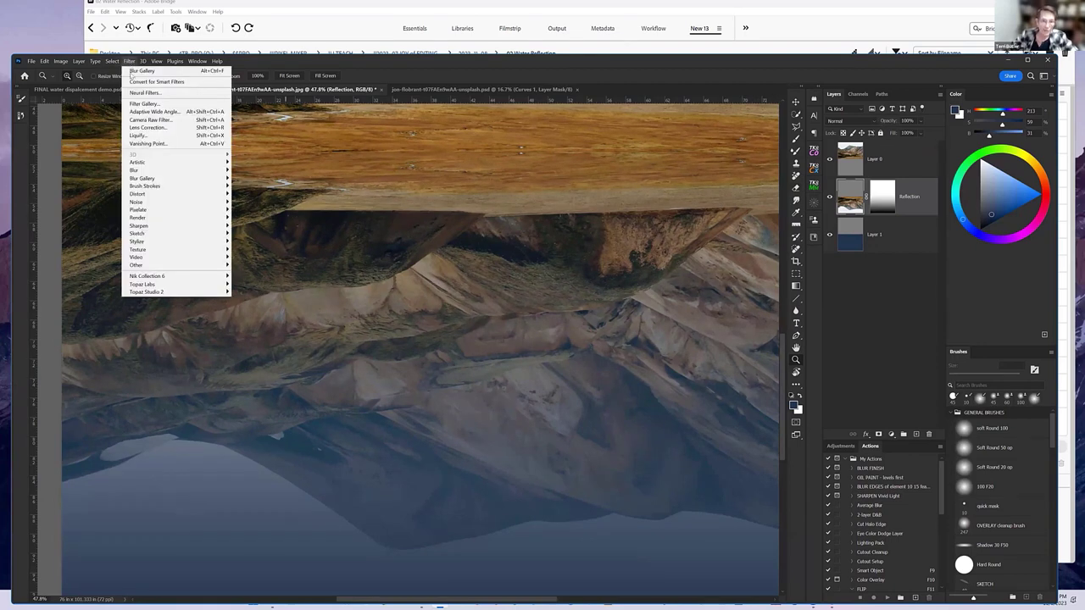
mouse_move(140, 170)
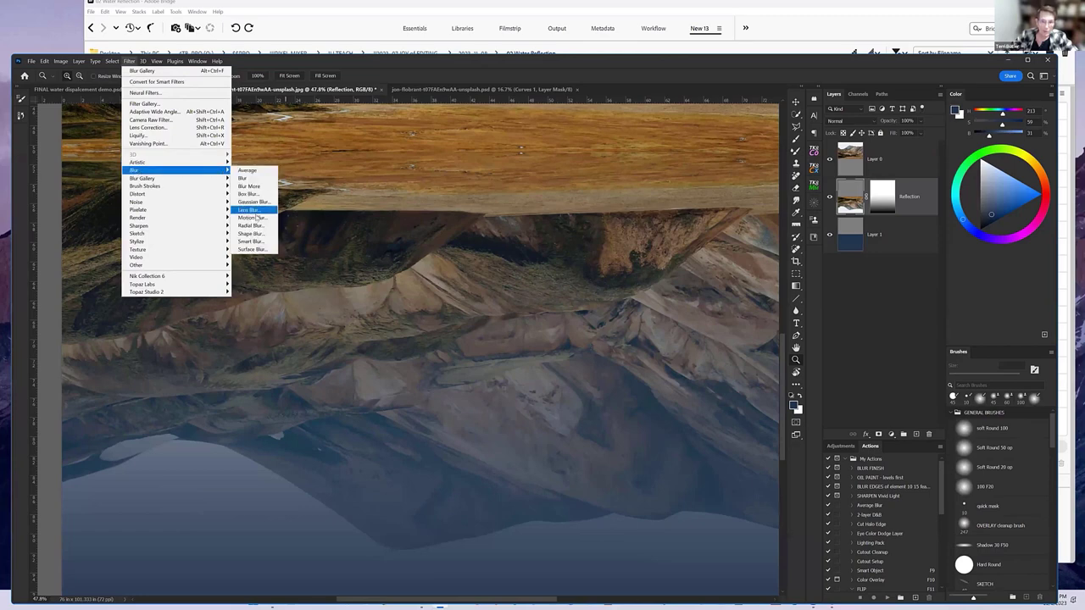
left_click(252, 218)
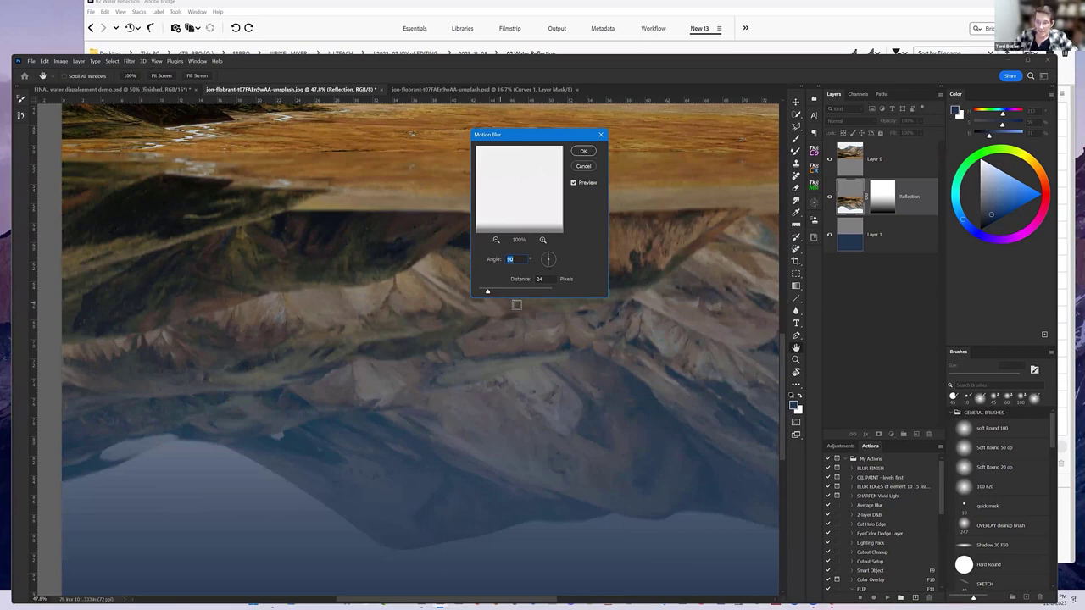
left_click(535, 305)
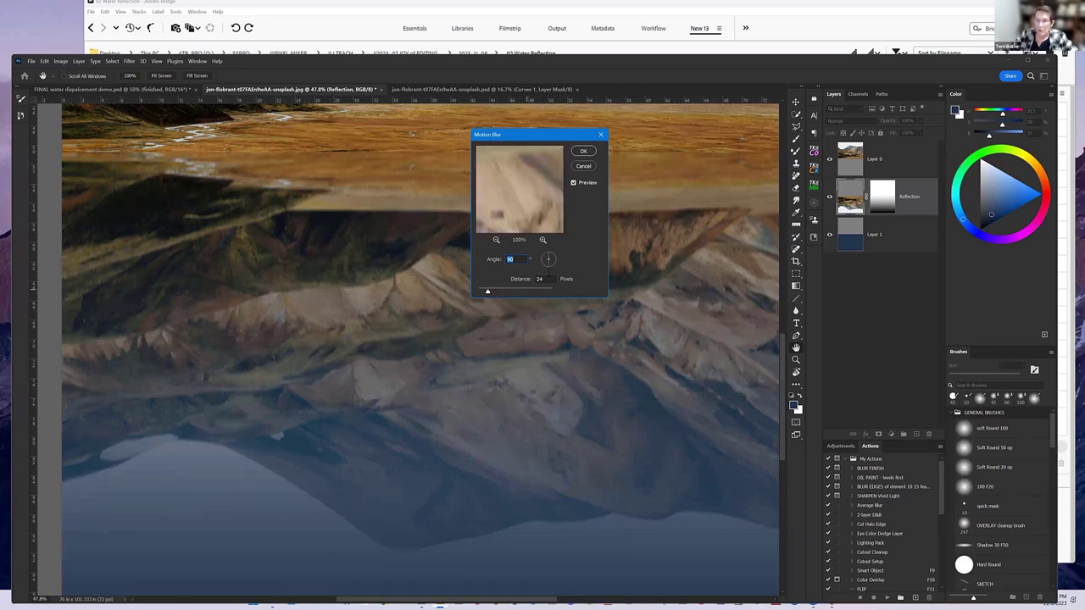
left_click_drag(489, 295, 488, 294)
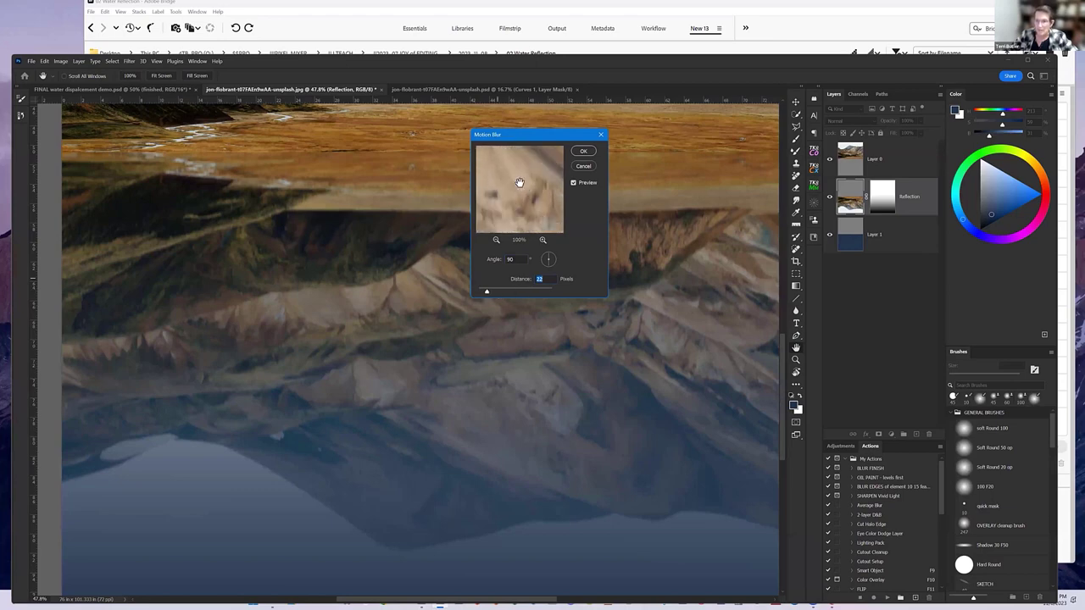
left_click_drag(496, 216, 529, 206)
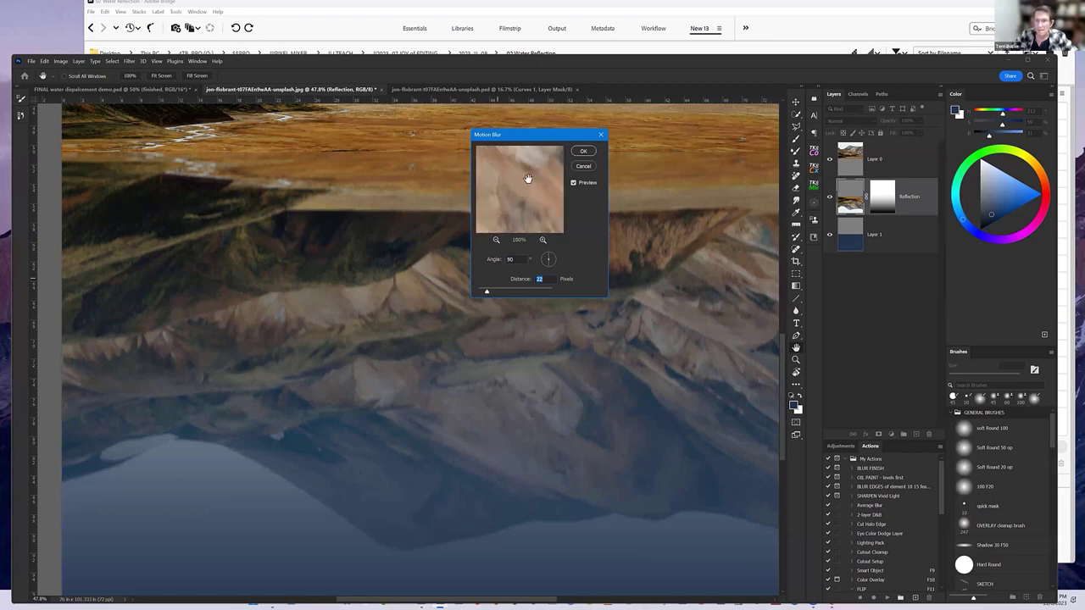
left_click_drag(487, 294, 483, 293)
left_click_drag(532, 200, 506, 155)
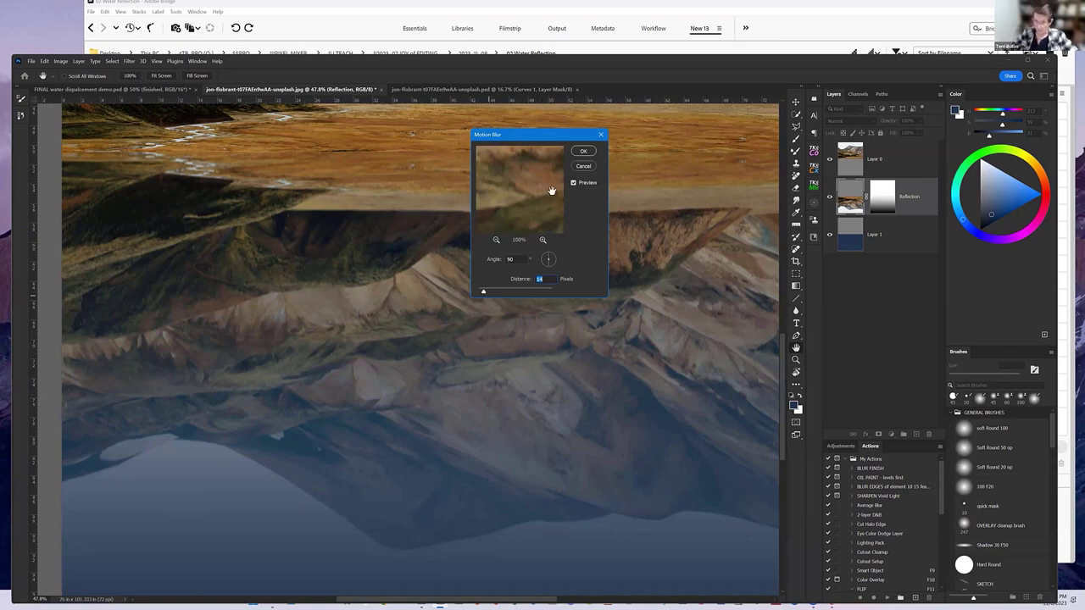
left_click(583, 151)
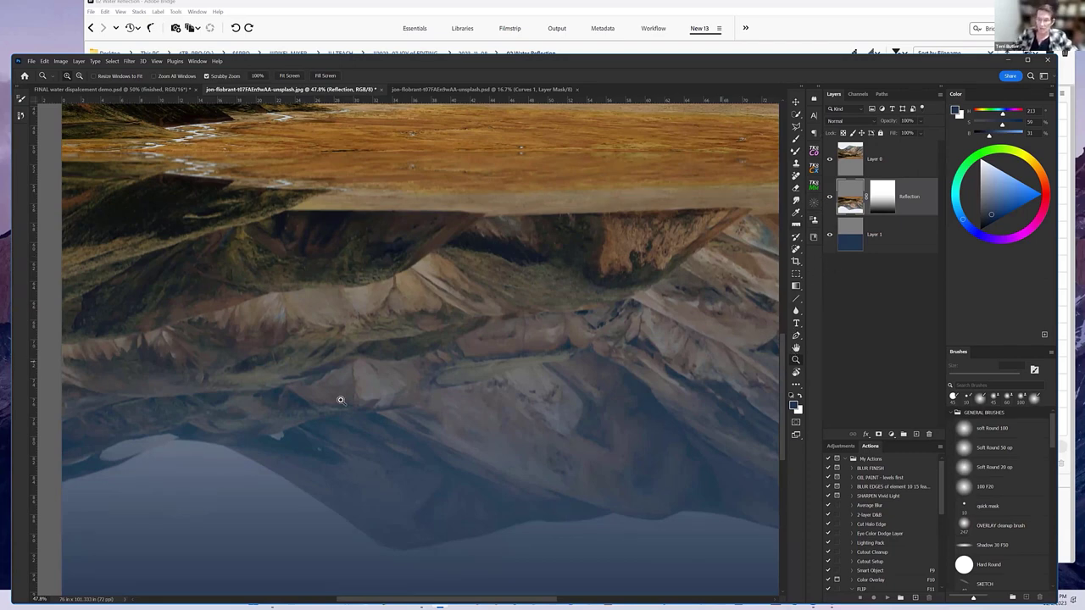
left_click(796, 360)
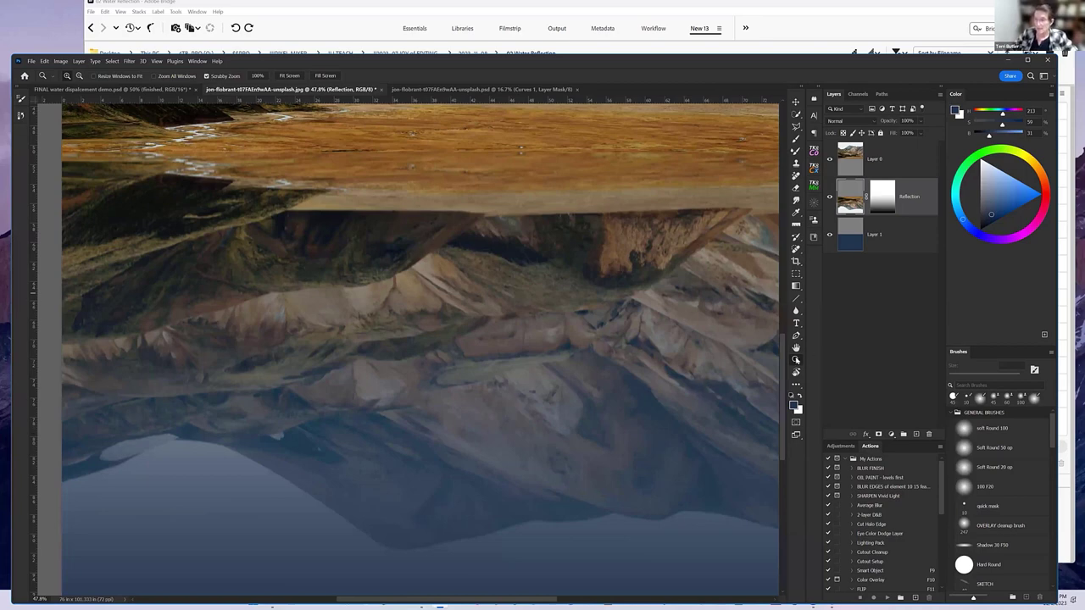
mouse_move(700, 373)
left_mouse_down()
mouse_move(679, 371)
mouse_move(703, 373)
left_mouse_up()
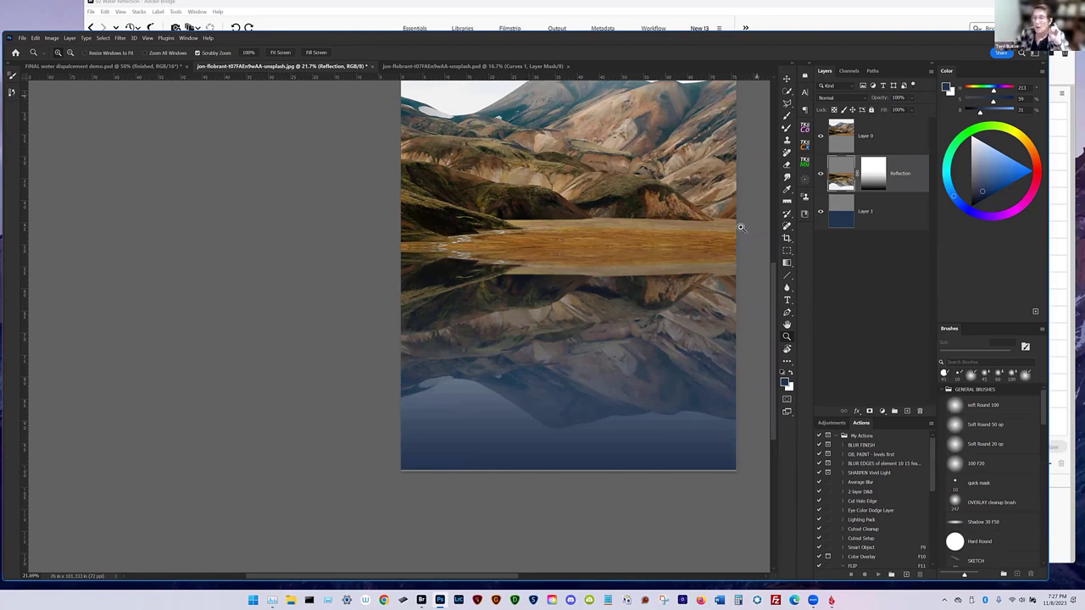
left_click_drag(504, 576, 537, 577)
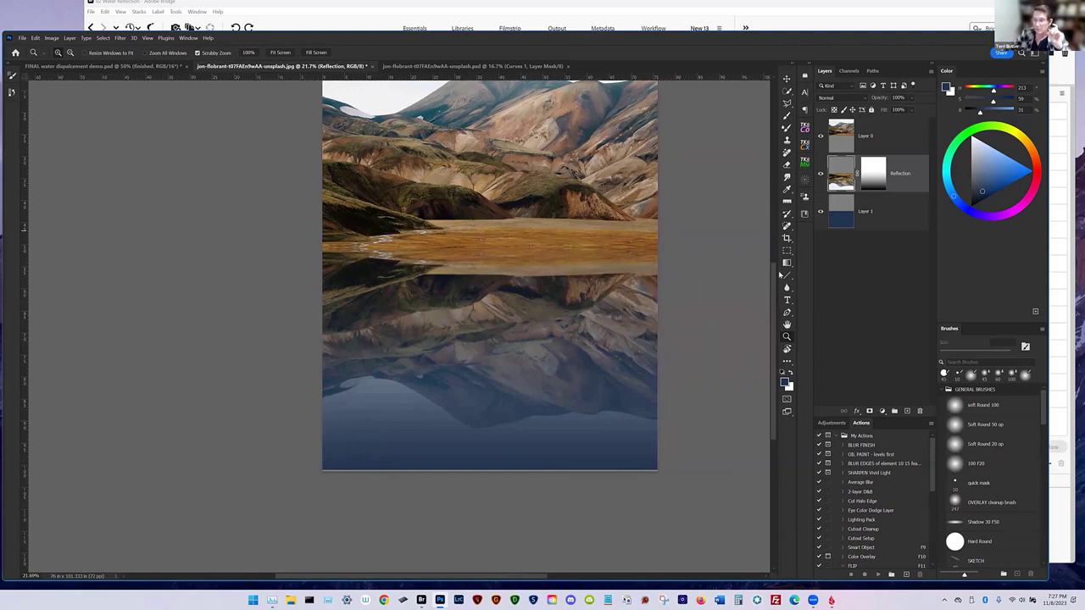
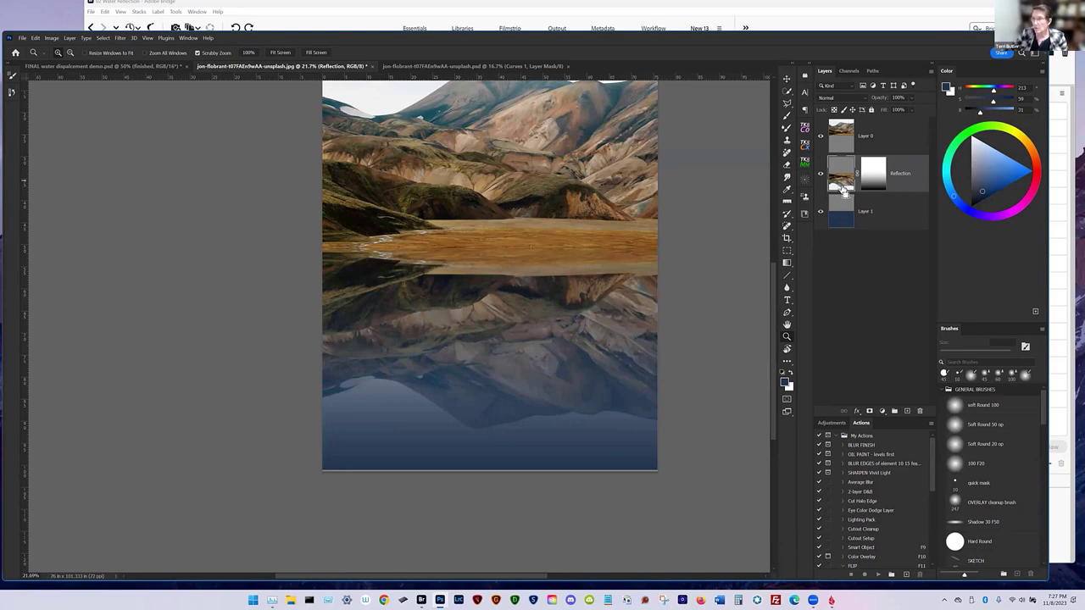
Load the Reflection layer's outline as a selection and set up a Displace filter with horizontal scale 50 and vertical scale 100
left_click(841, 189, "ctrl")
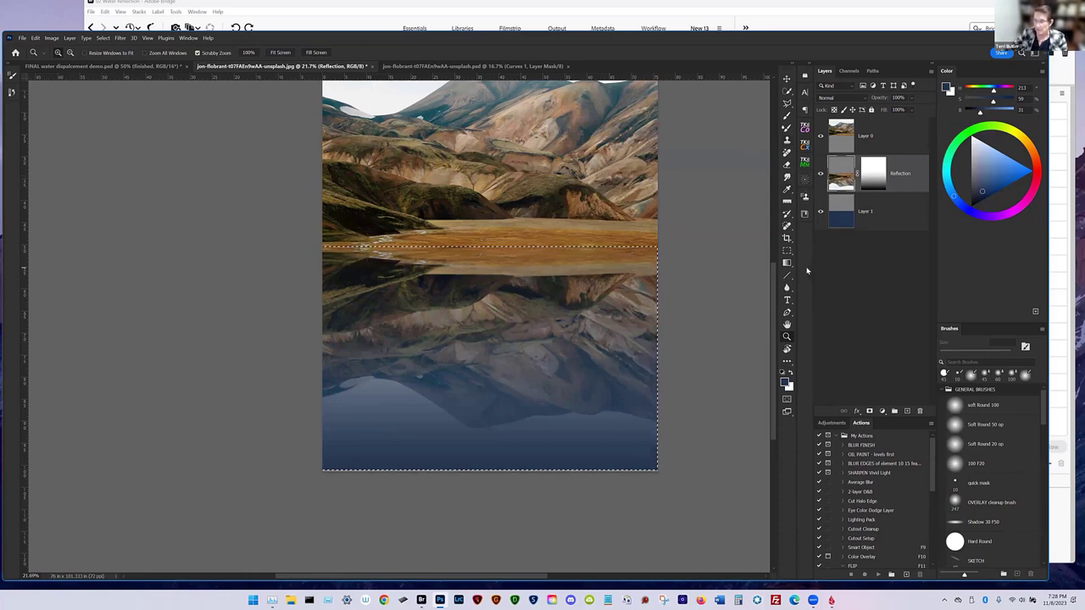
left_click(122, 39)
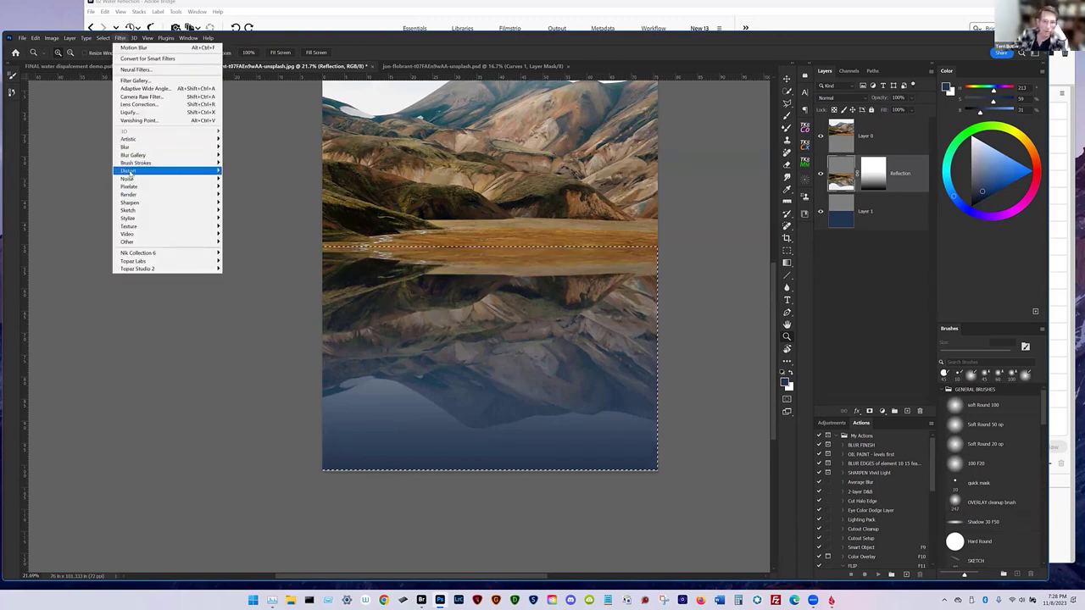
mouse_move(127, 172)
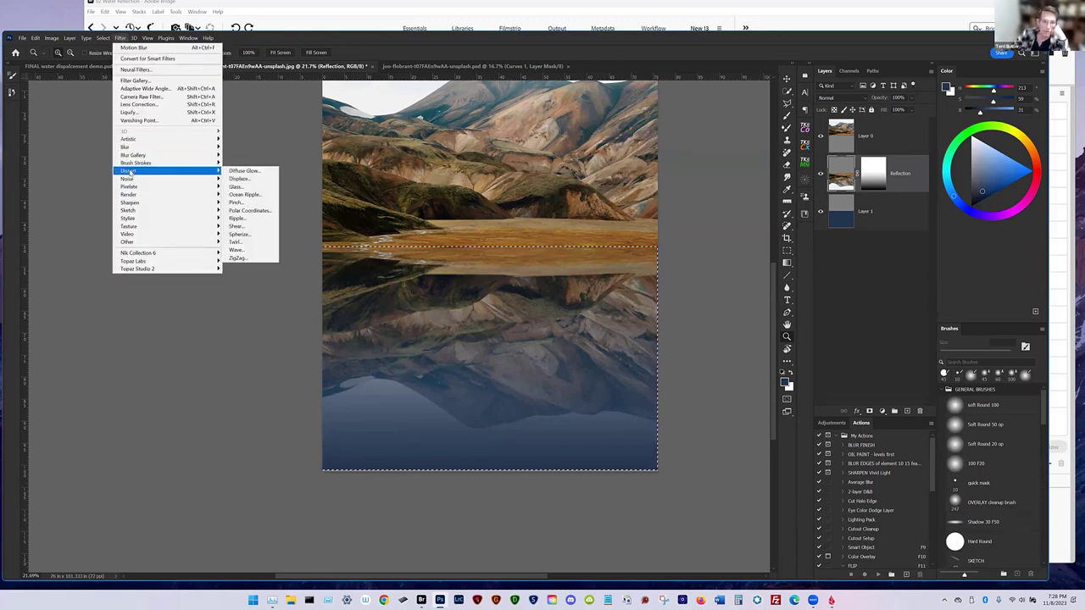
left_click(241, 179)
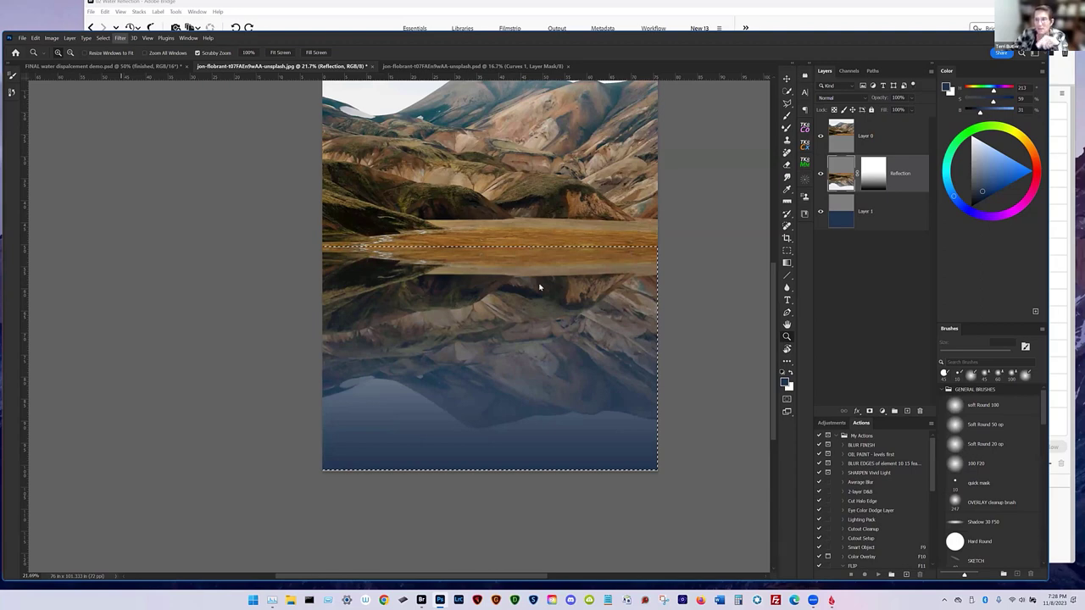
key("ctrl+alt+f")
left_click_drag(519, 169, 470, 182)
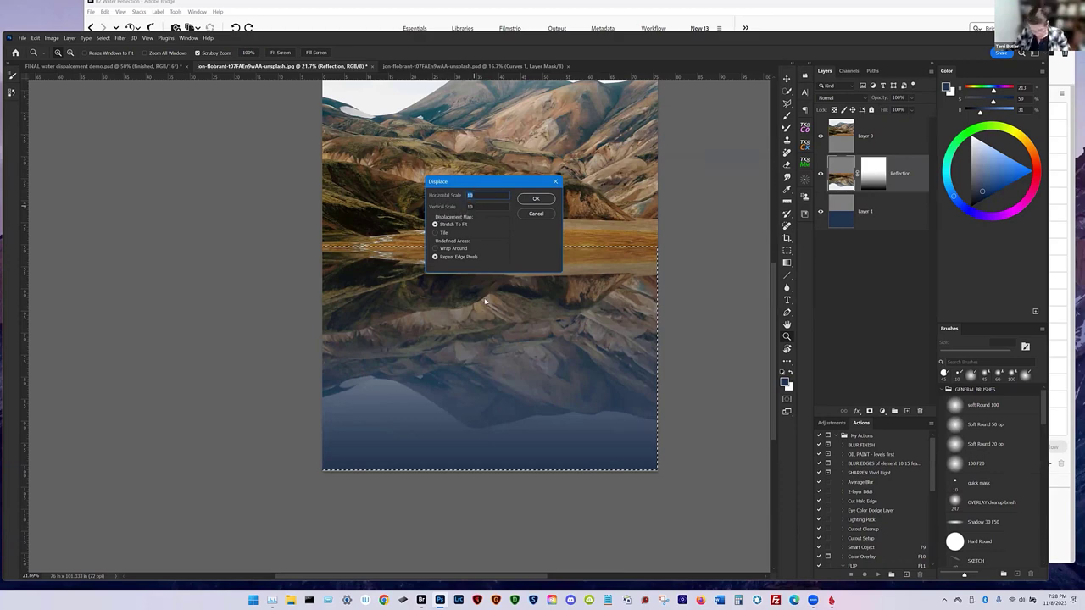
type("50")
key("Tab")
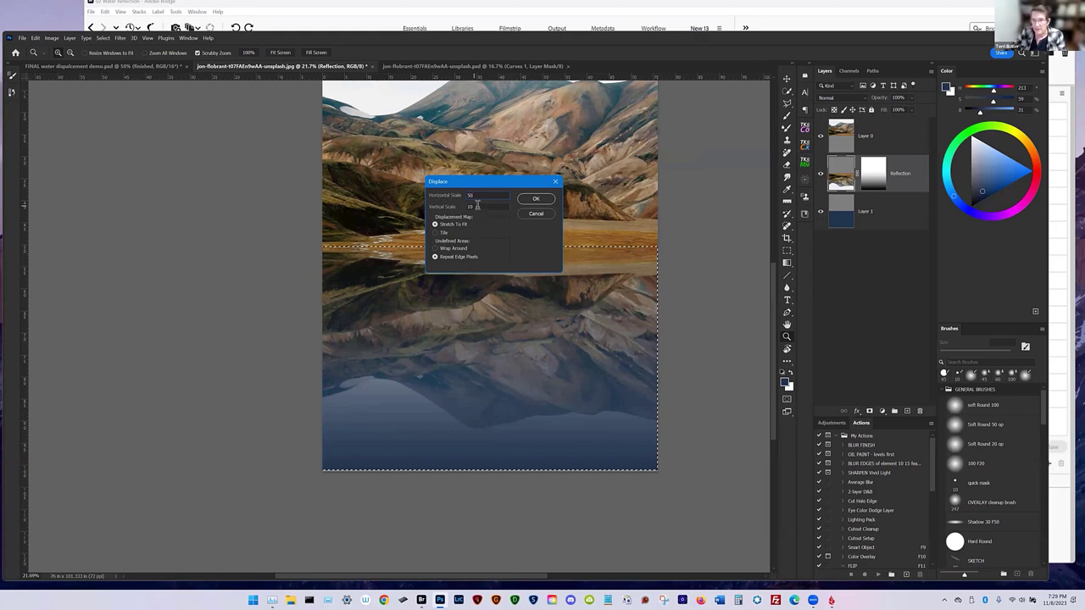
type("100")
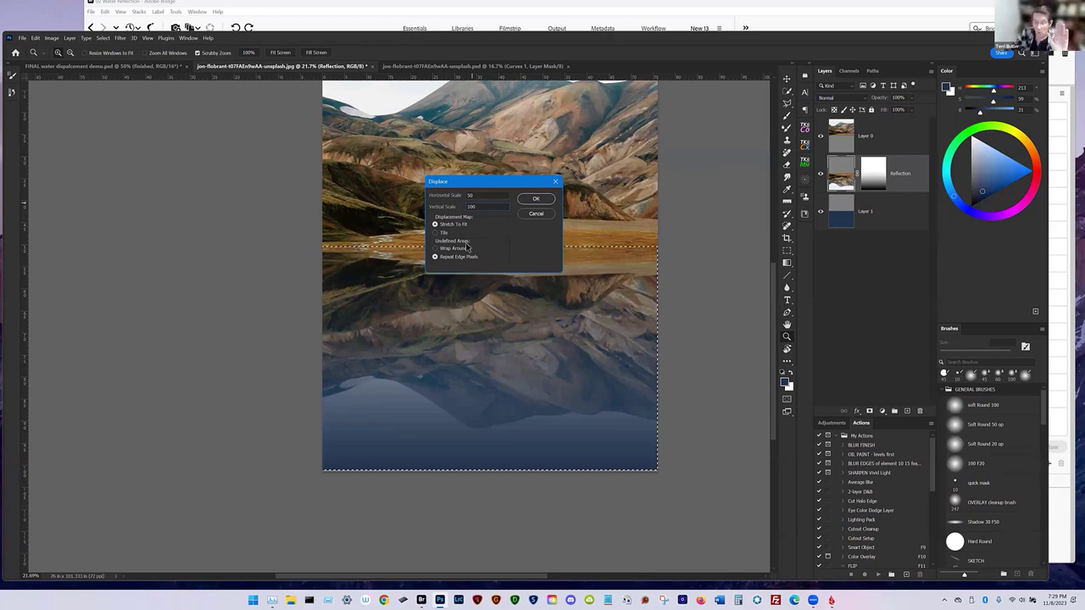
Apply the Displace filter using compund displacement map.psd from the 02 Water Reflection folder as the displacement map
left_click(537, 199)
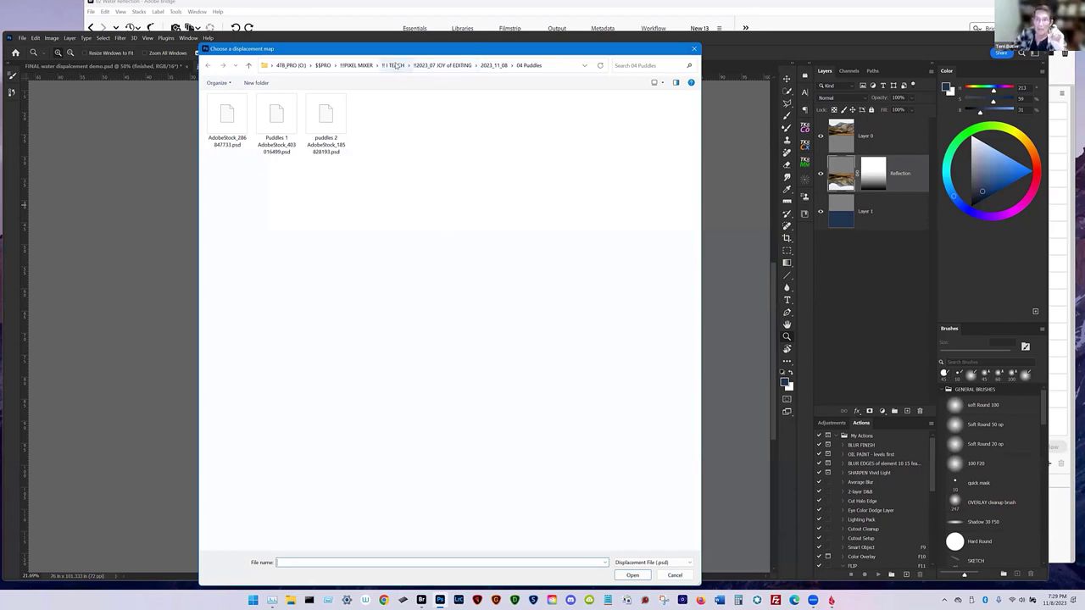
left_click(447, 66)
double_click(235, 150)
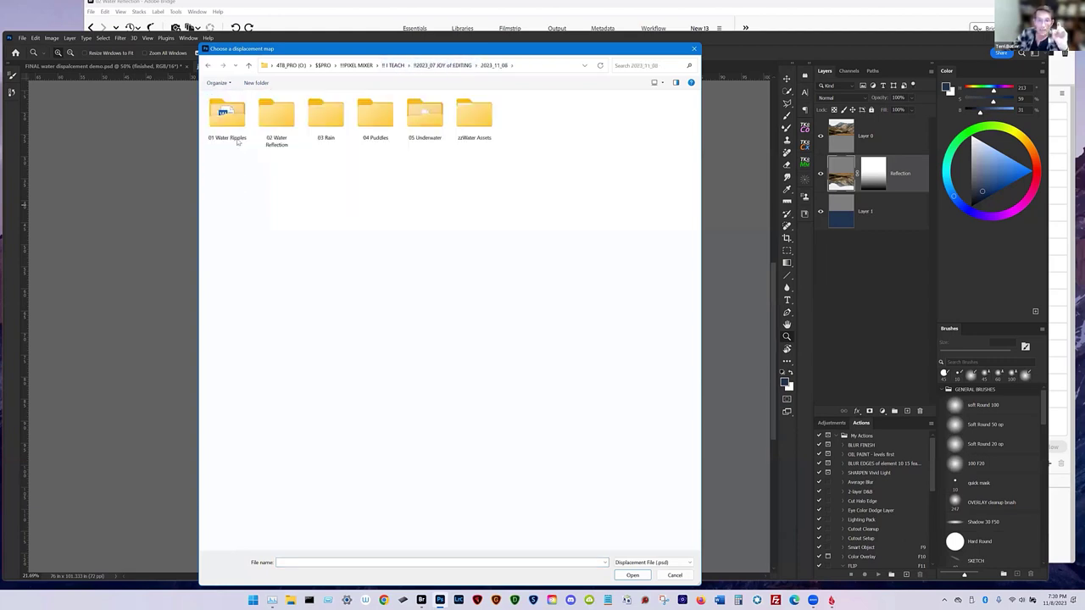
double_click(282, 118)
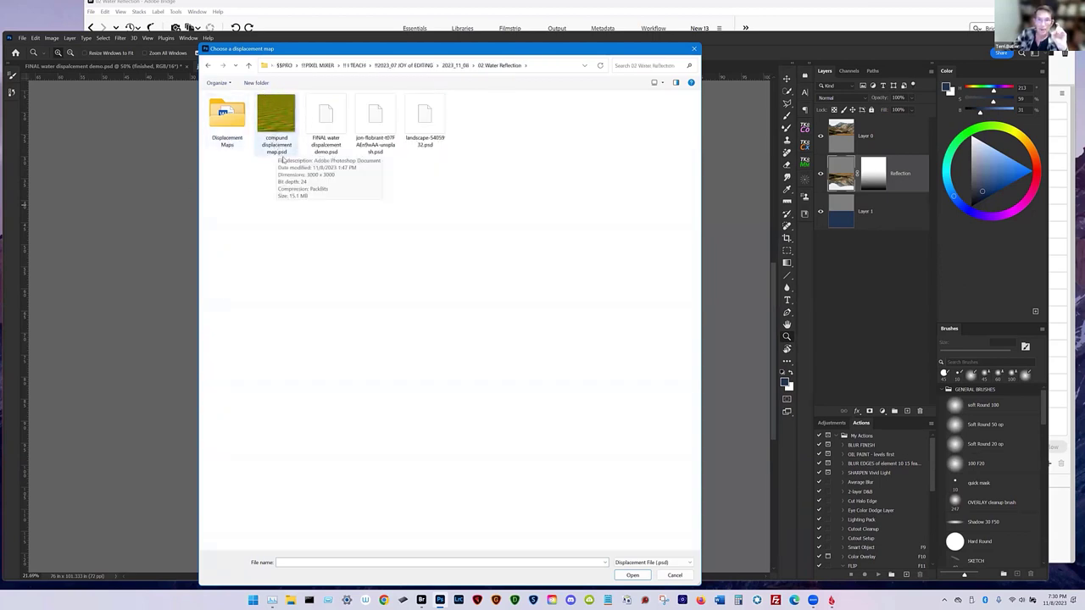
left_click(281, 116)
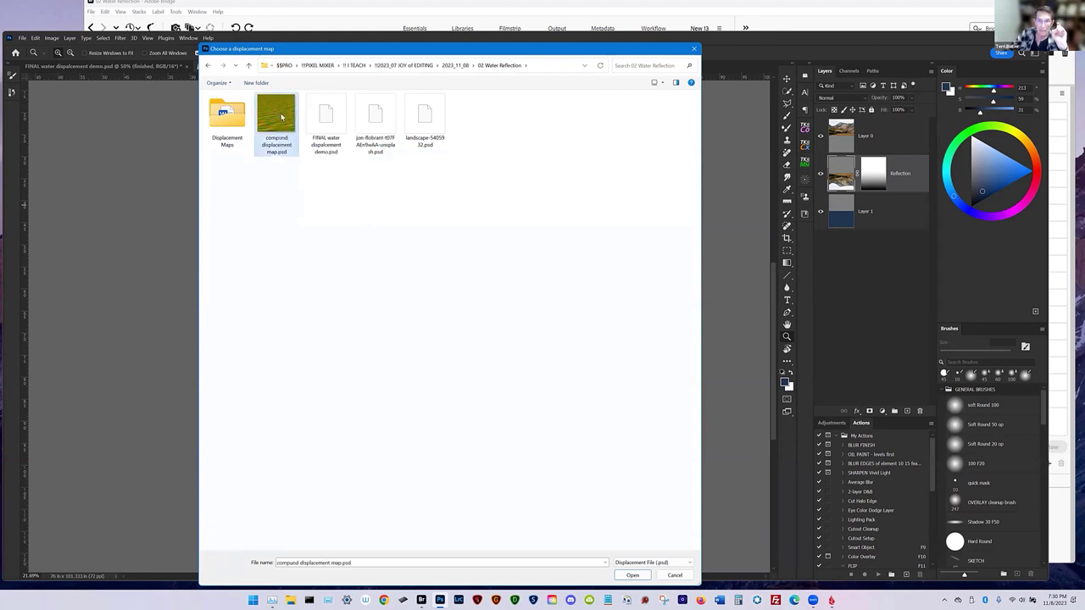
left_click(633, 575)
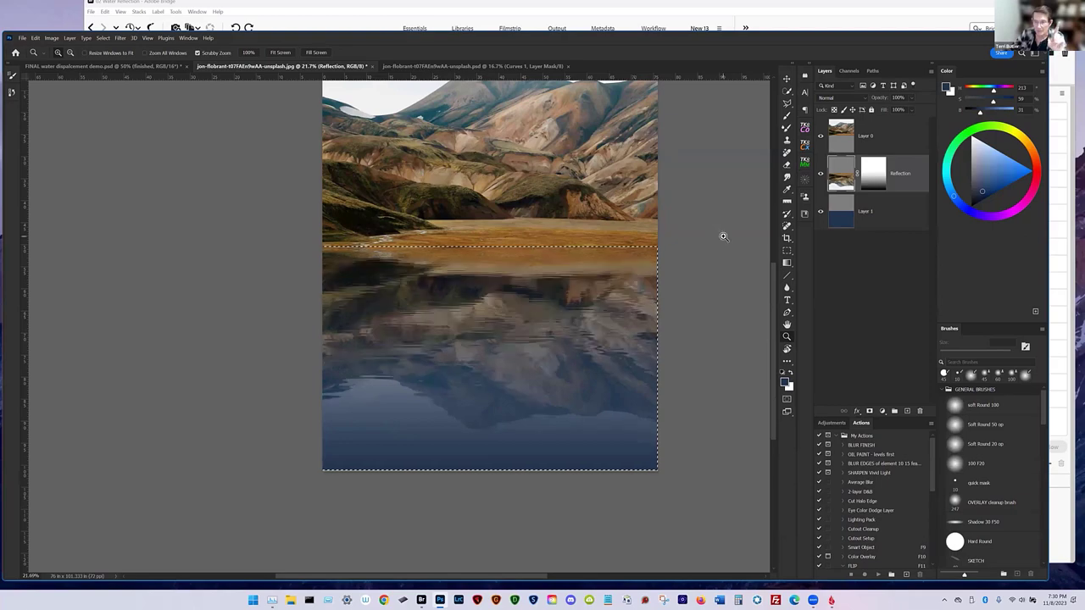
Examine the rippled reflection up close, especially the seam where the water meets the shoreline
left_click_drag(472, 366, 458, 243)
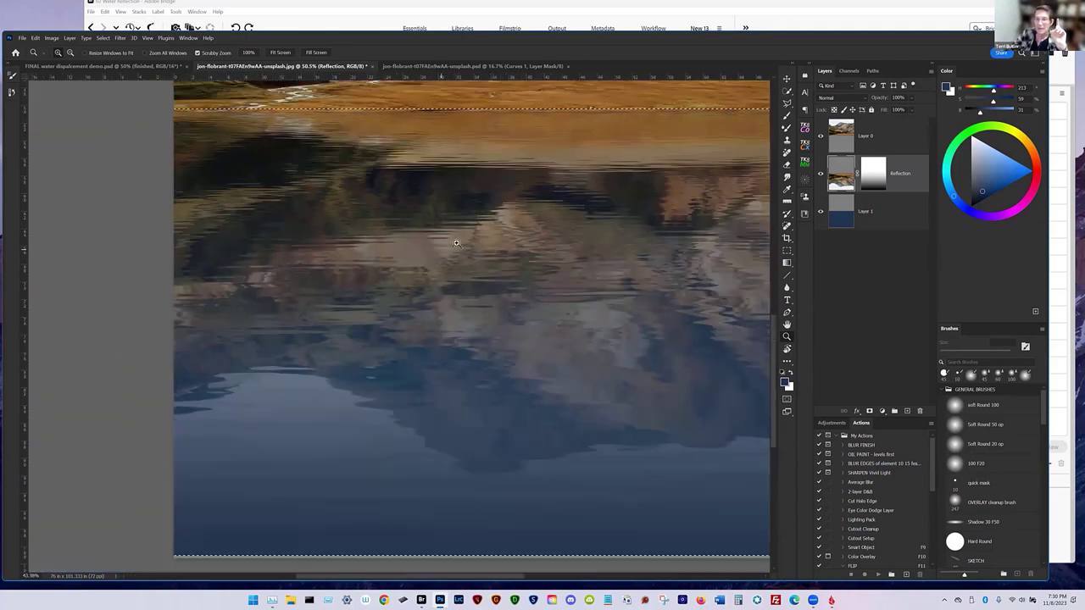
left_click_drag(509, 221, 475, 279)
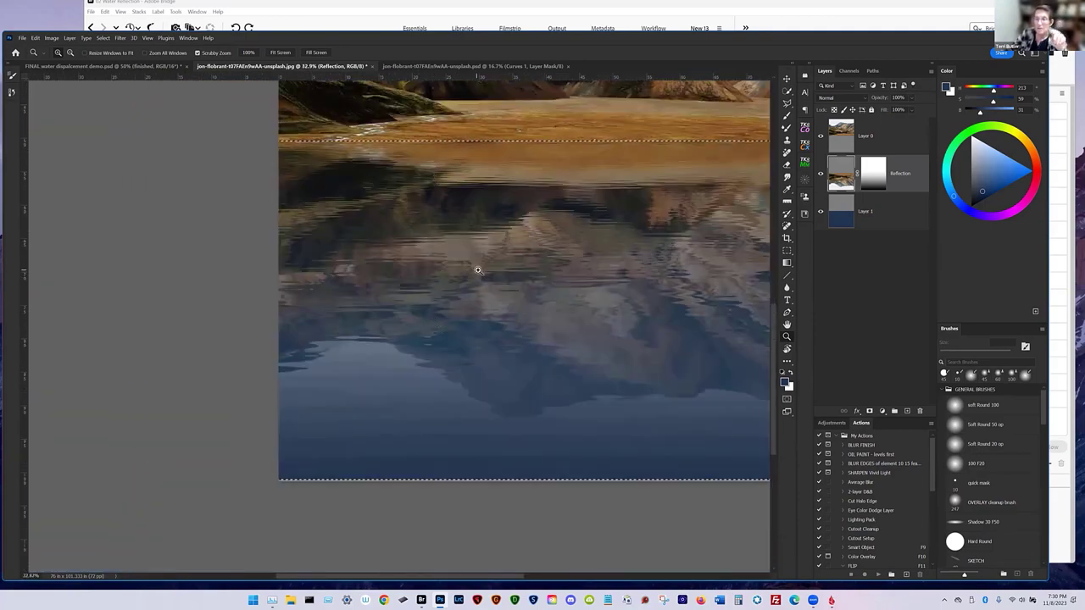
left_click_drag(515, 246, 771, 310)
left_click_drag(458, 298, 487, 291)
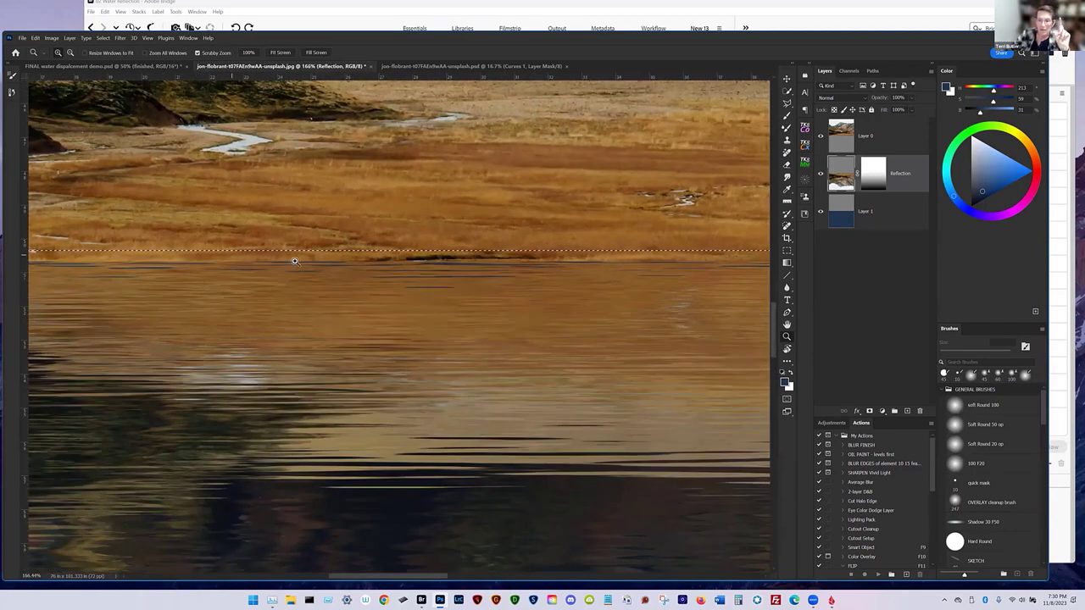
mouse_move(468, 277)
left_mouse_down()
mouse_move(477, 274)
mouse_move(455, 271)
left_mouse_up()
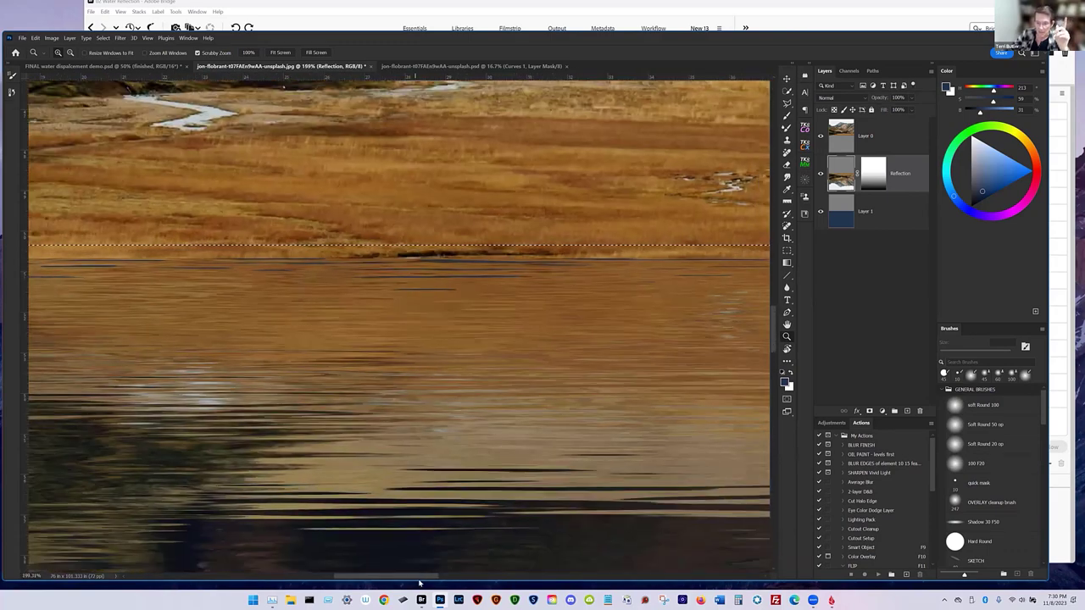
left_click_drag(418, 580, 424, 580)
left_click_drag(771, 346, 795, 272)
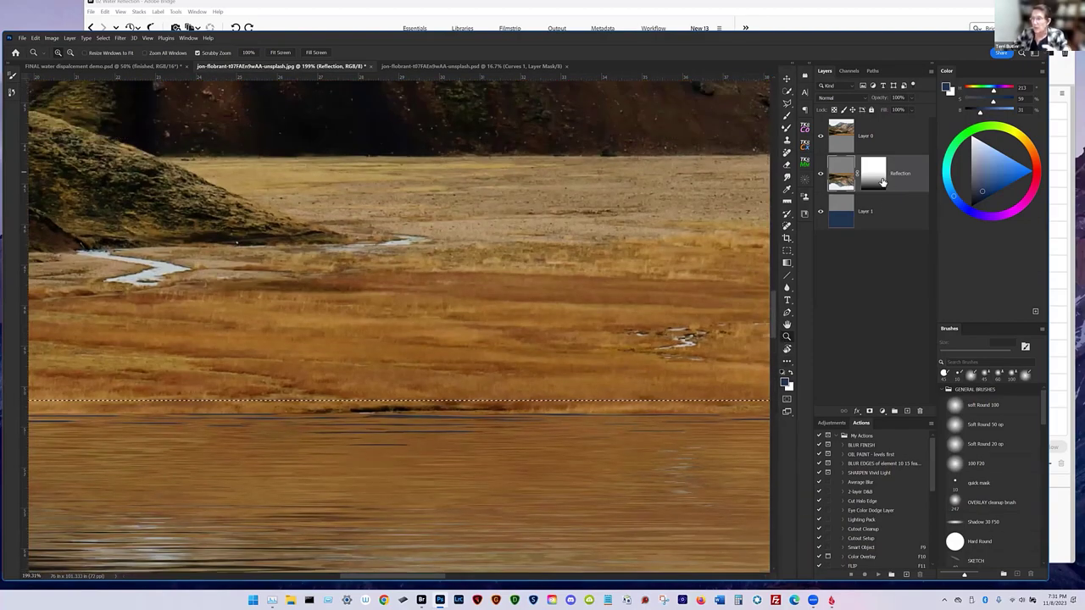
Free-transform the Reflection layer and Layer 1 together, stretching them slightly upward past the shoreline and slightly below the canvas's lower edge
left_click(907, 218)
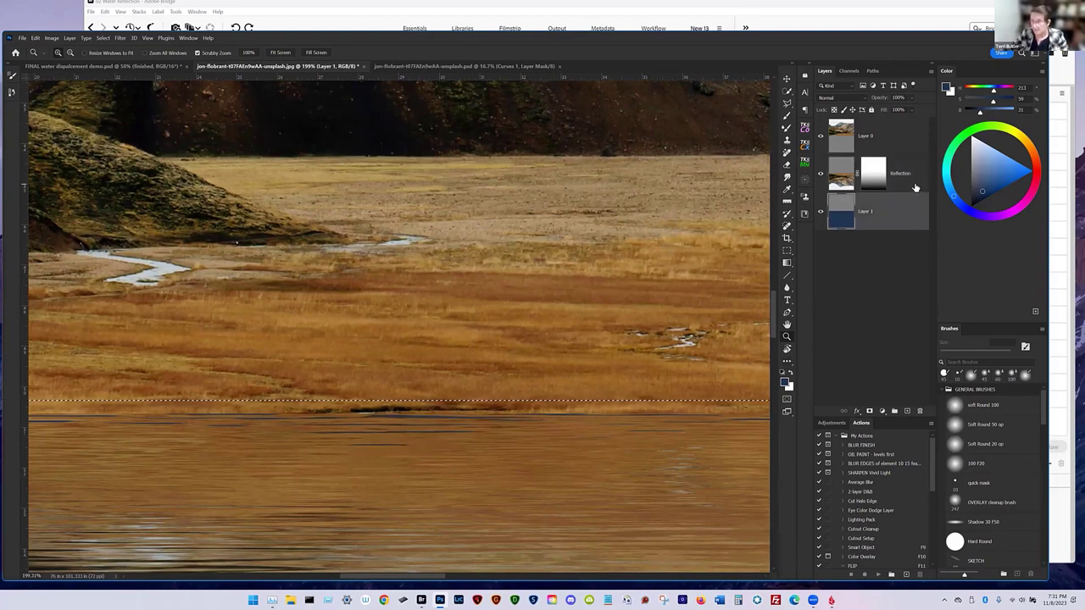
left_click(915, 178, "shift")
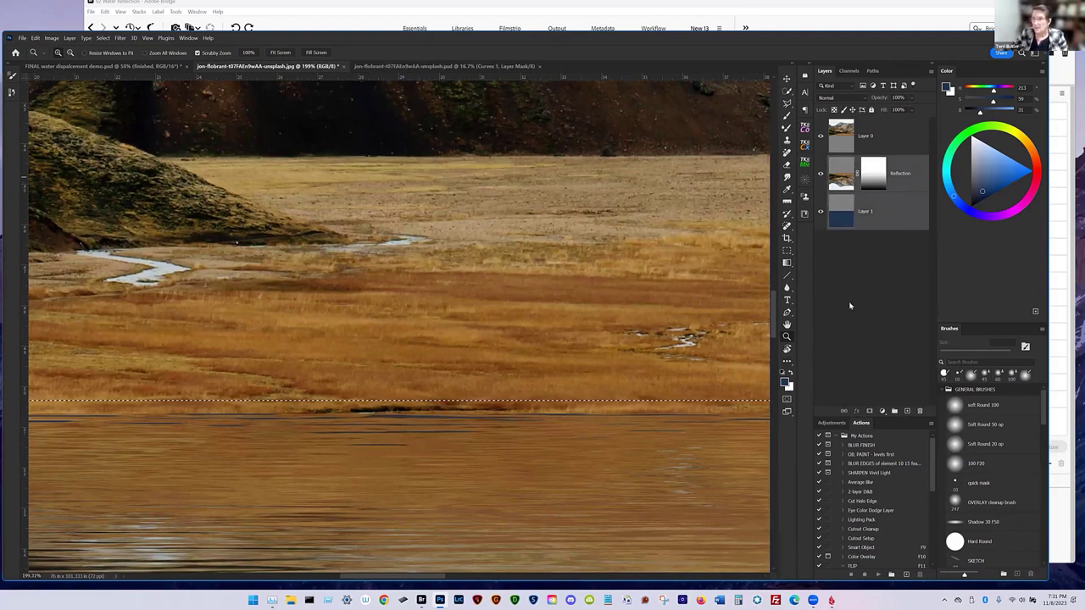
left_click(788, 337)
left_click(735, 337)
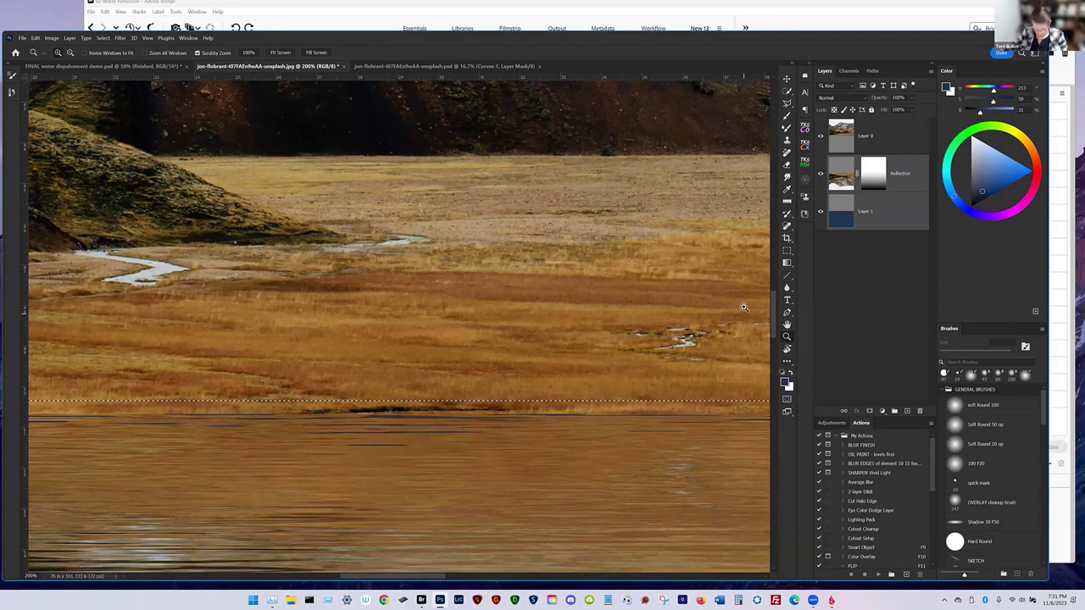
left_click_drag(709, 342, 461, 418)
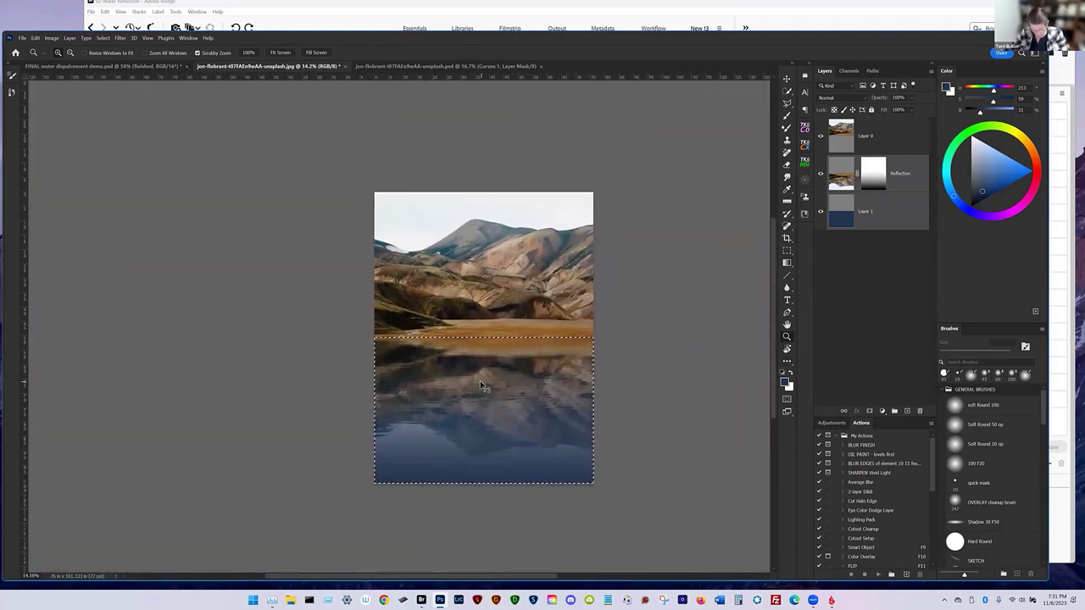
key("ctrl+t")
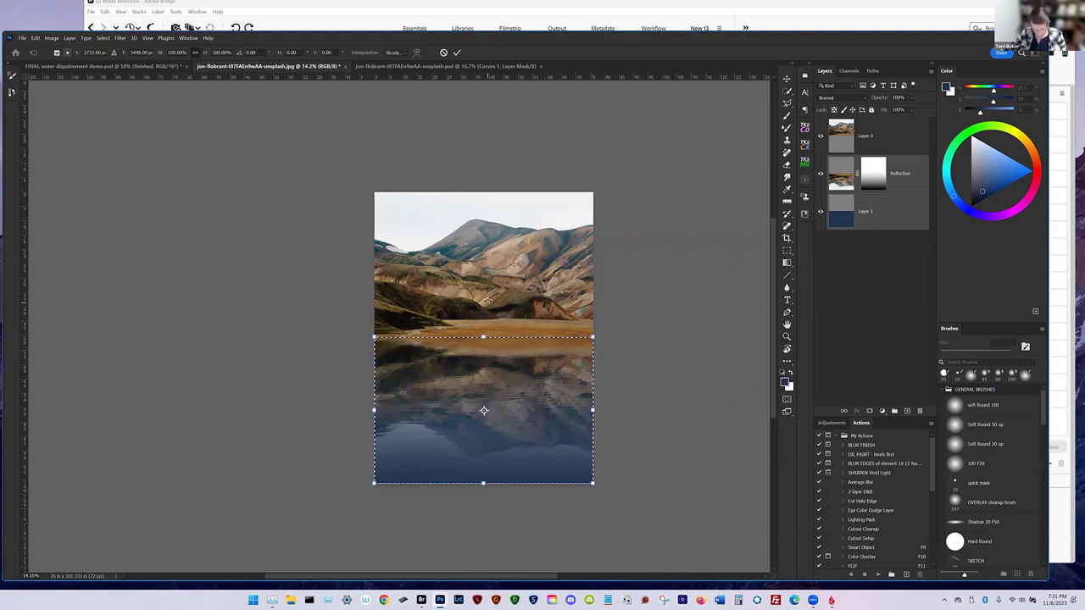
left_click_drag(483, 337, 483, 332)
left_click_drag(484, 486, 484, 489)
left_click_drag(483, 331, 484, 329)
left_click(457, 53)
Add a Curves adjustment clipped to the Reflection layer and darken it with a curve point at input 150, output 102
key("z")
left_click_drag(479, 374, 482, 291)
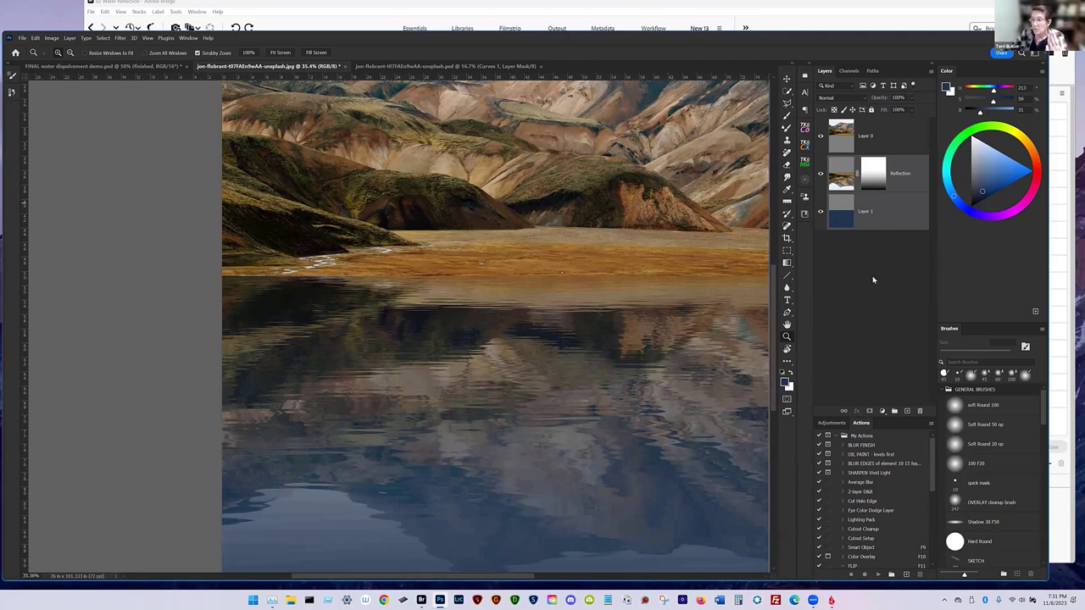
left_click(916, 183)
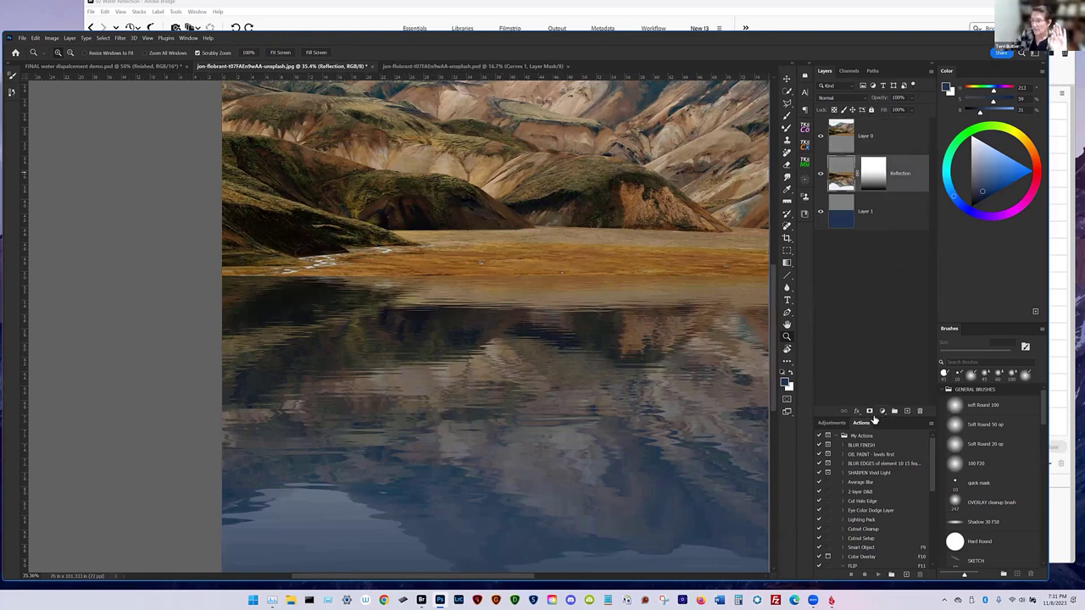
left_click(882, 413)
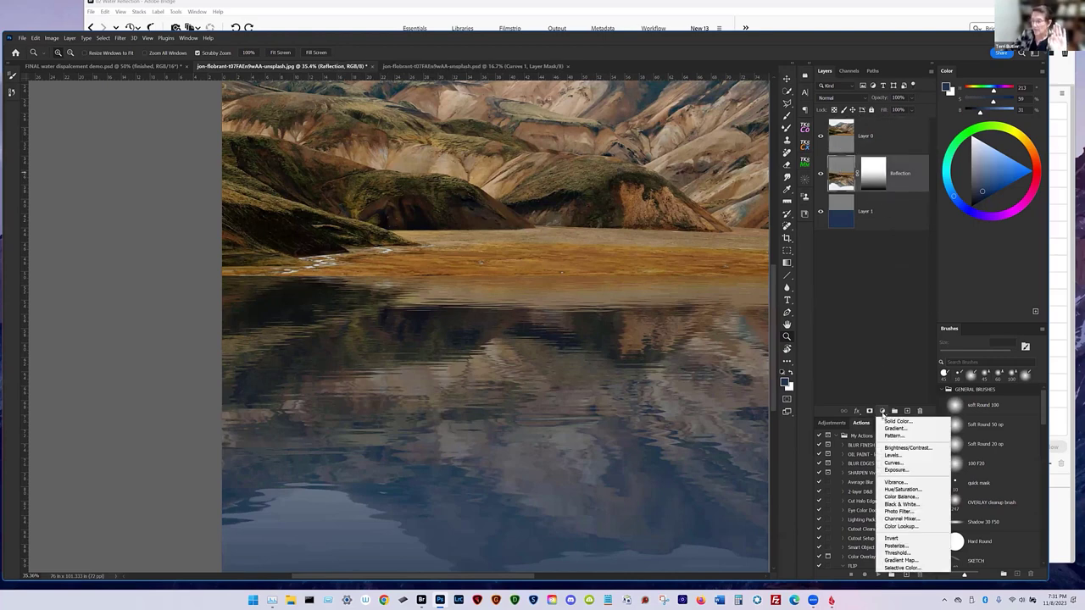
left_click(898, 464)
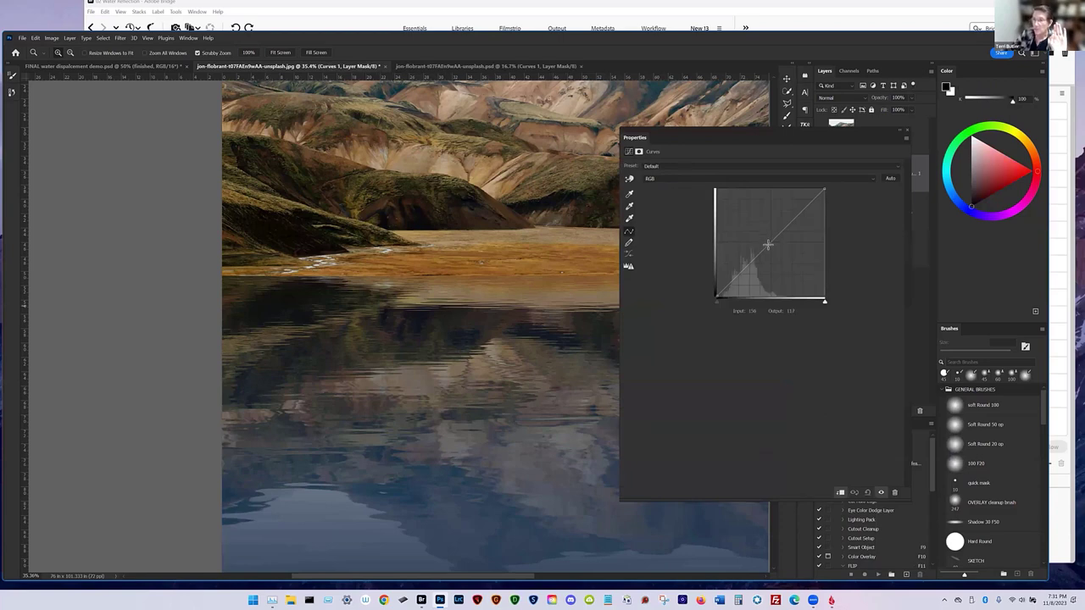
left_click_drag(770, 246, 780, 253)
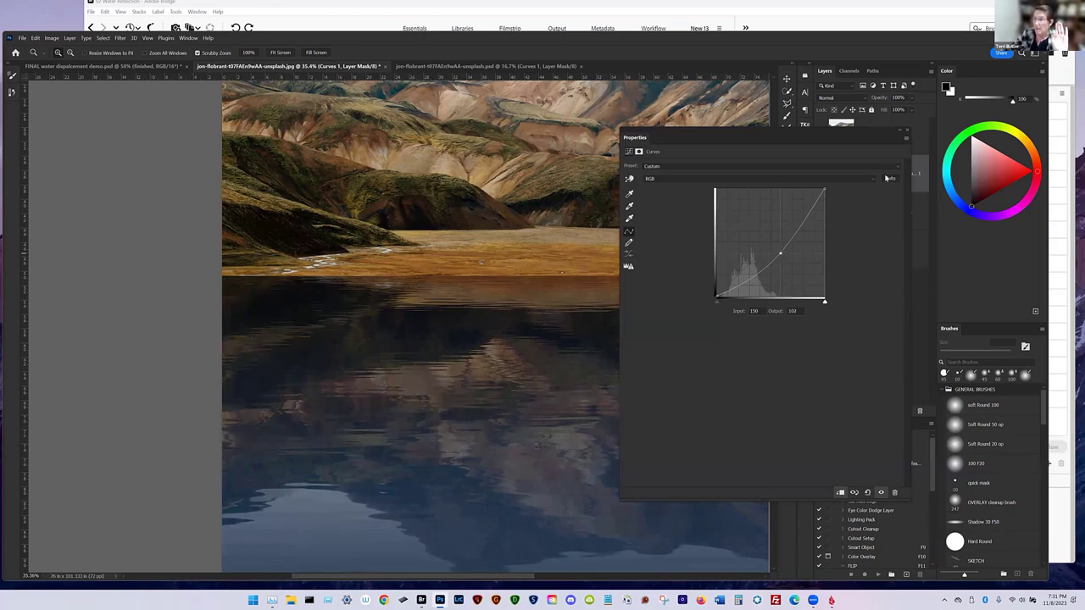
Dock the floating Properties panel in the group with Adjustments and Actions
left_click_drag(829, 134, 668, 134)
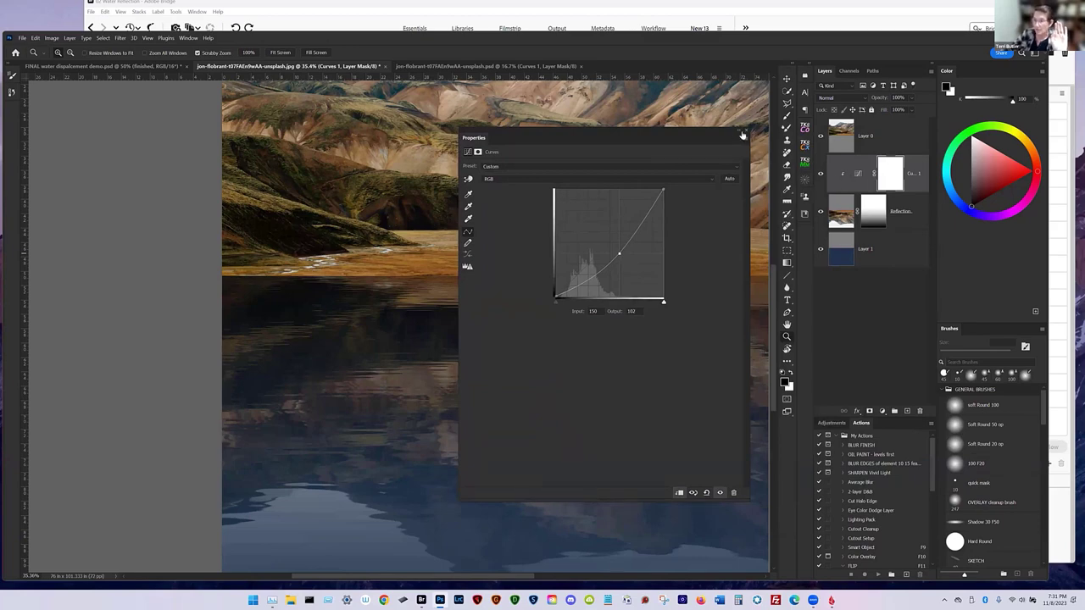
left_click(839, 303)
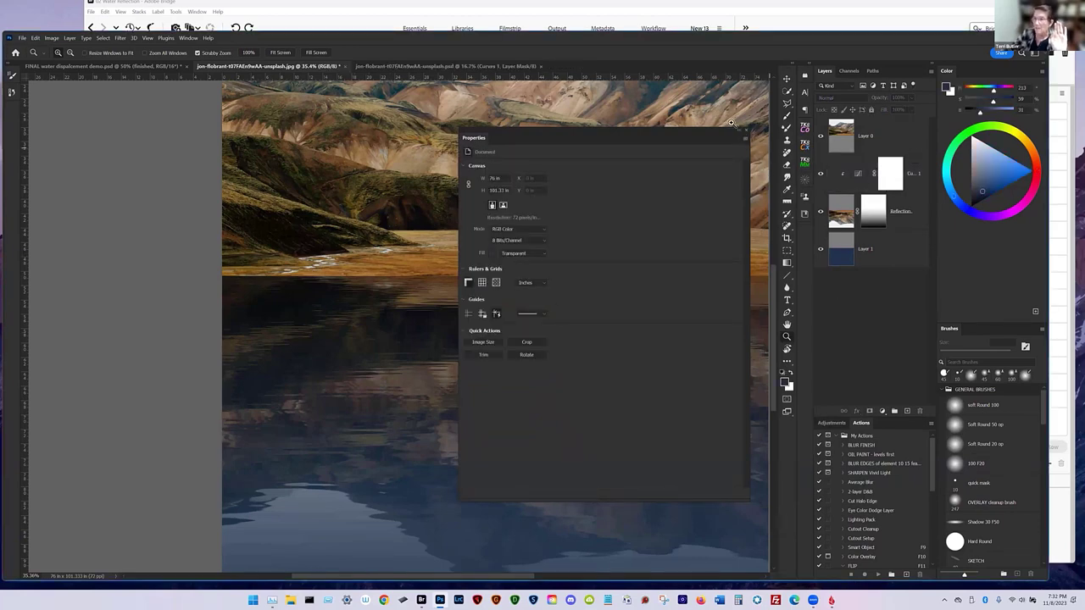
left_click_drag(669, 131, 842, 349)
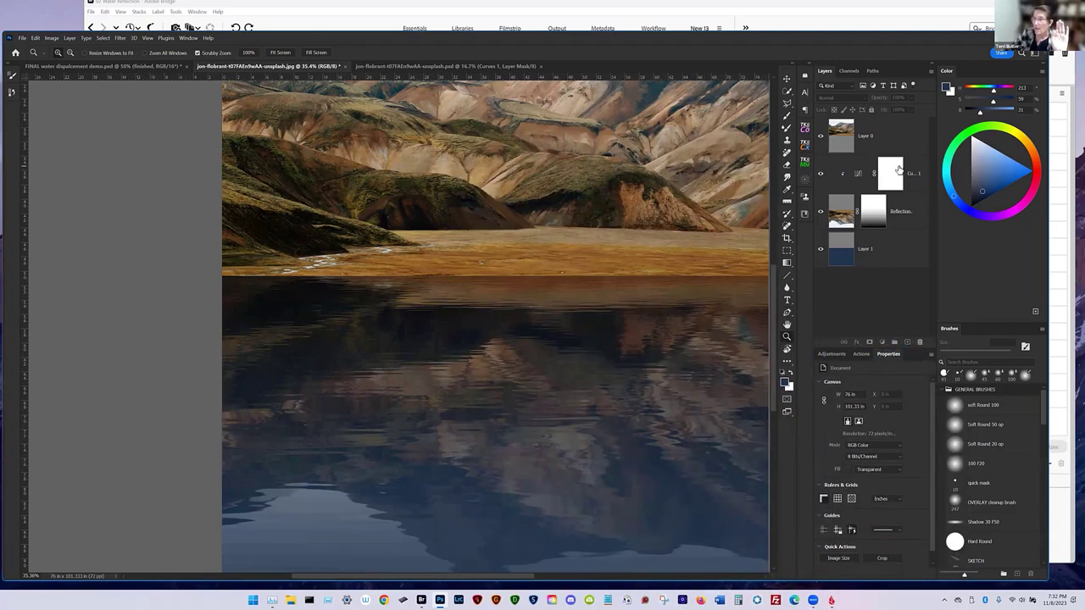
Invert the Curves layer's mask to black, make white the foreground color, and choose the Soft Round 50 op brush
left_click(898, 169)
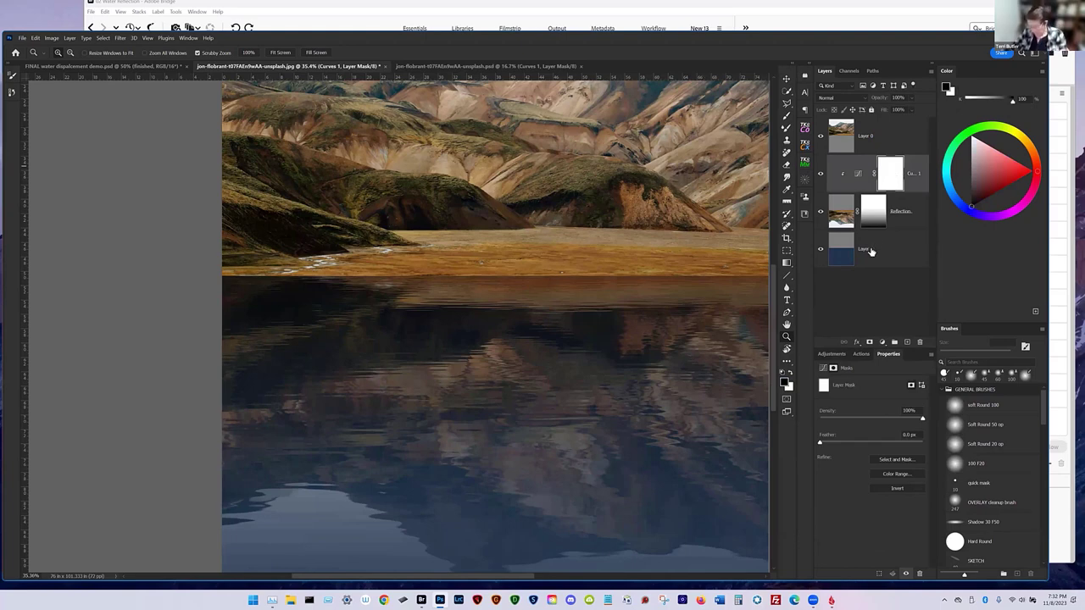
key("ctrl+i")
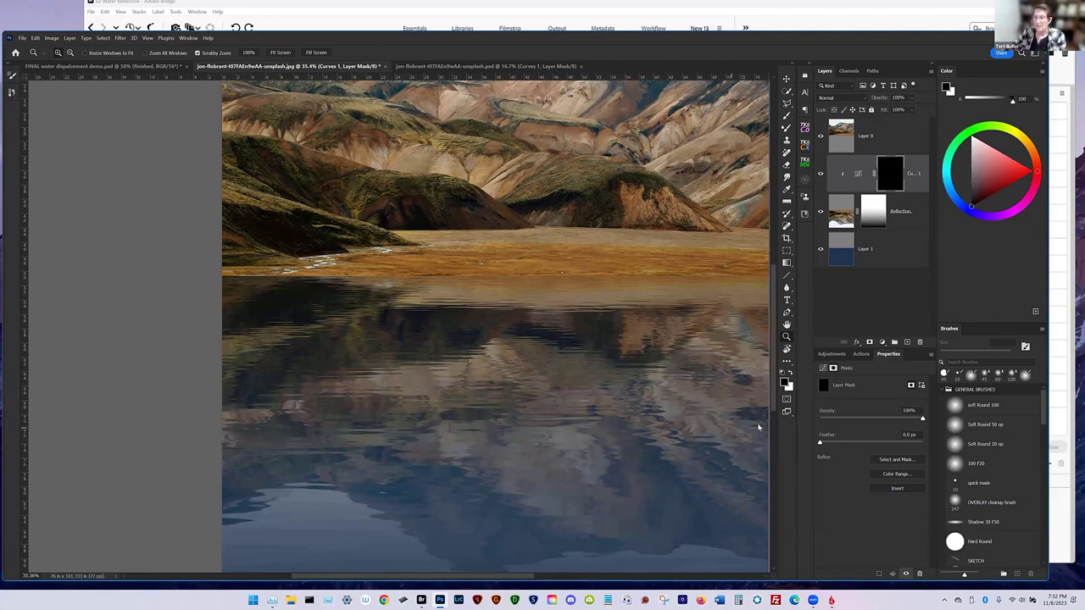
left_click_drag(661, 480, 768, 399)
left_click(791, 375)
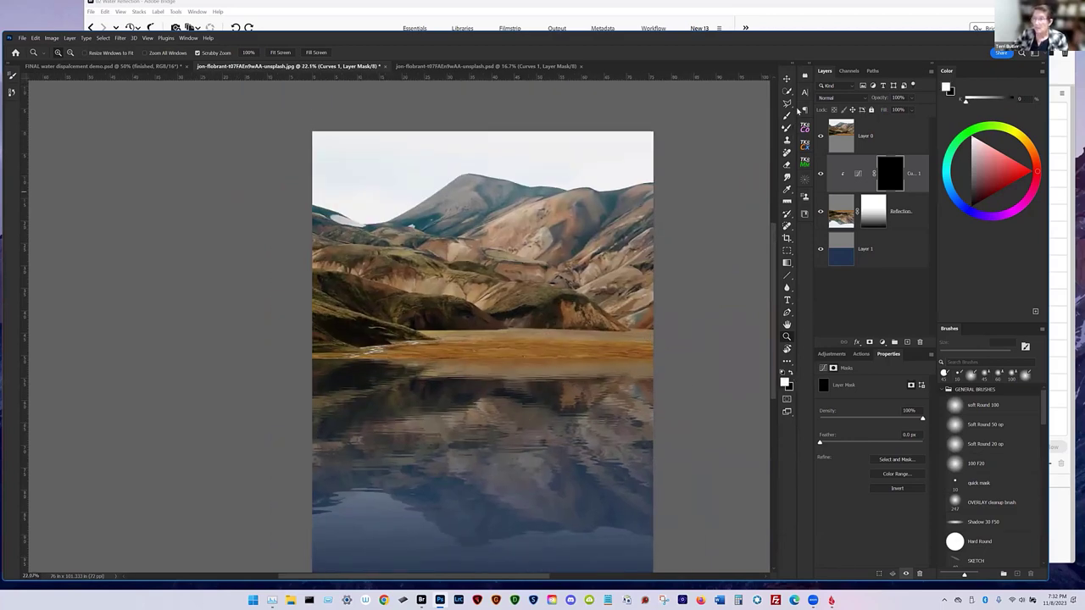
left_click(985, 425)
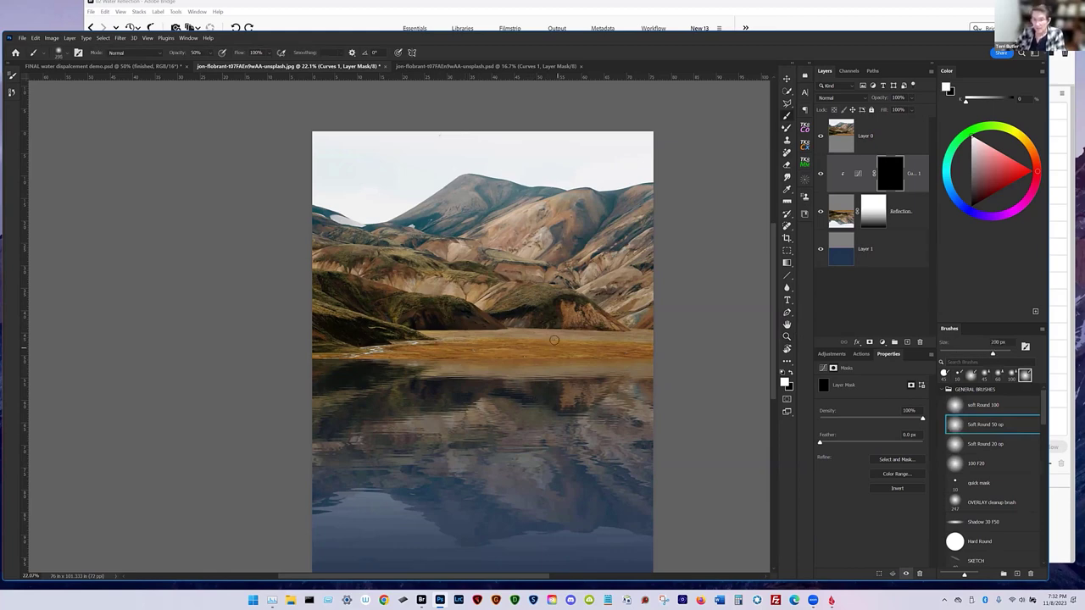
Paint white along the waterline on the Curves mask with the 500 px soft brush to darken the reflection's upper edge
mouse_move(639, 363)
left_mouse_down()
mouse_move(619, 358)
mouse_move(648, 355)
mouse_move(309, 354)
left_mouse_up()
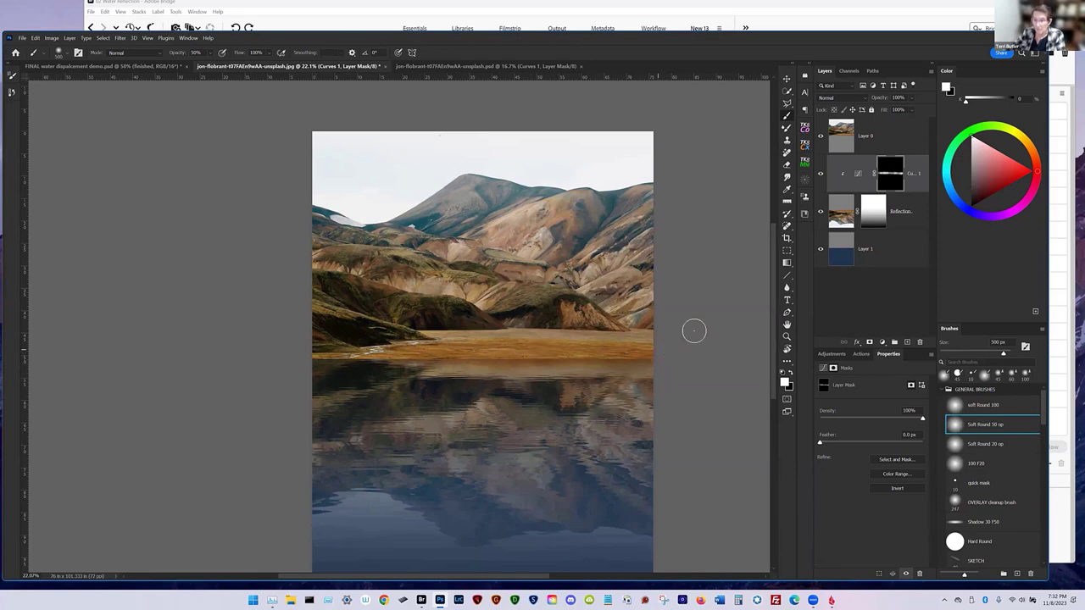
key("z")
left_click_drag(584, 360, 182, 349)
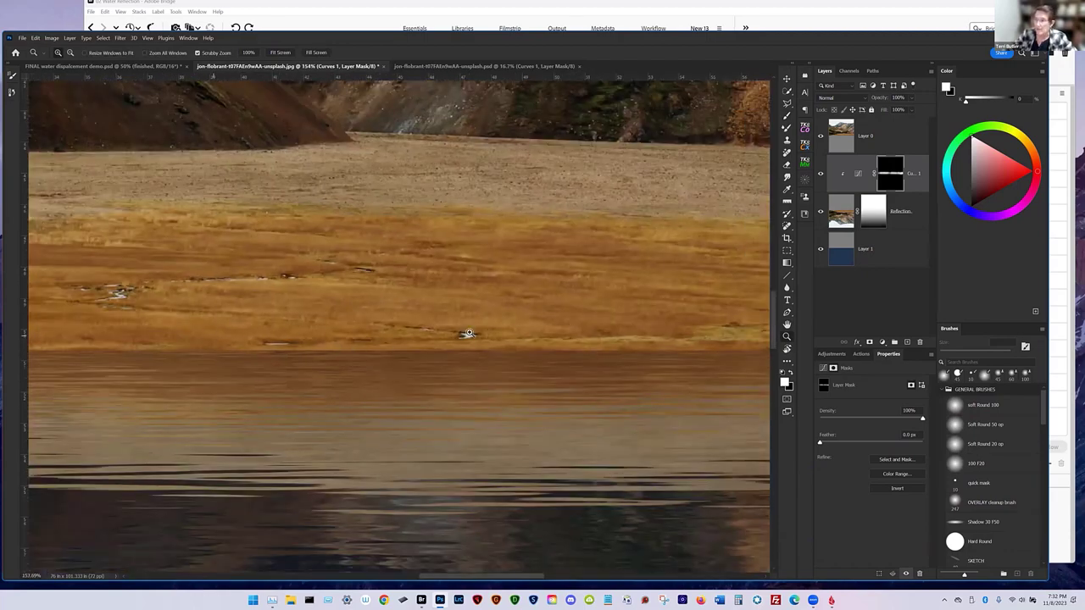
Add a white layer mask to Layer 0, the original landscape
left_click(848, 140)
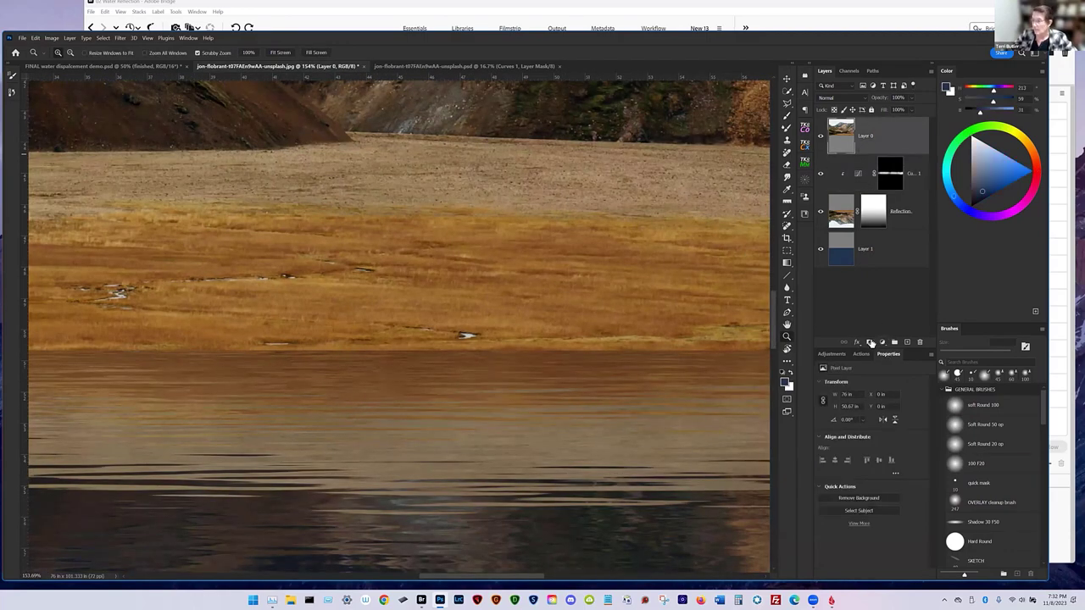
left_click(870, 343)
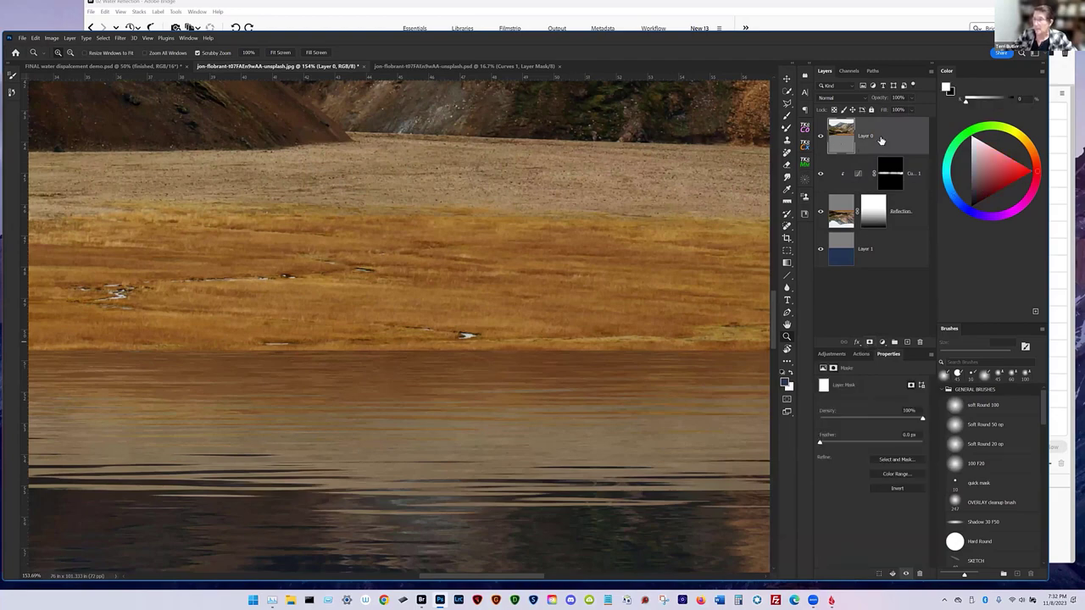
left_click_drag(666, 511, 615, 501)
left_click_drag(651, 551, 551, 468)
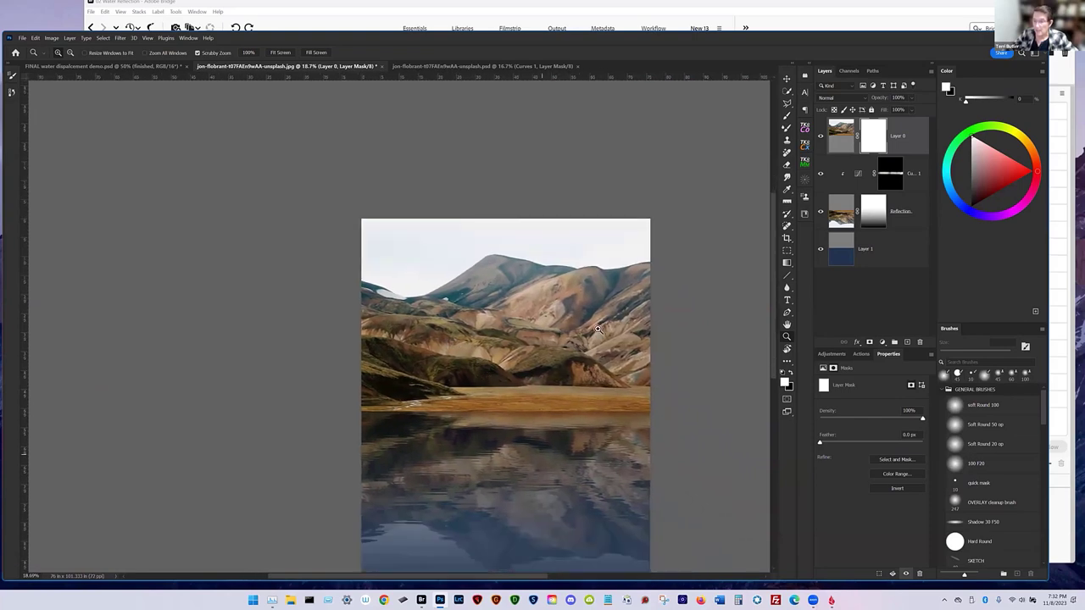
Marquee-select a thin horizontal strip across the full shoreline and feather the selection by 40 pixels
left_click(788, 250)
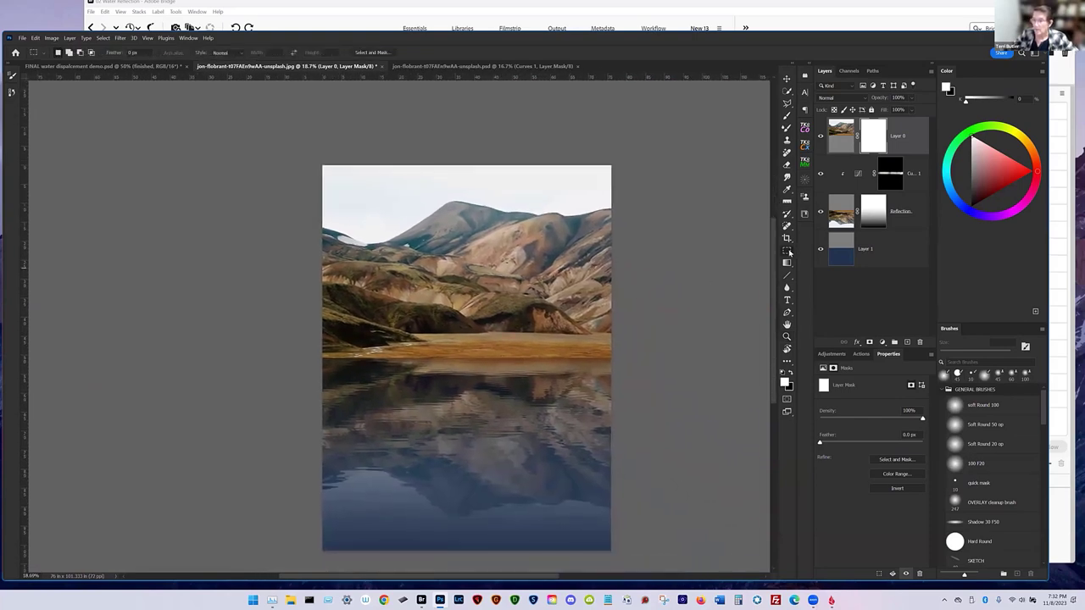
left_click_drag(319, 356, 628, 363)
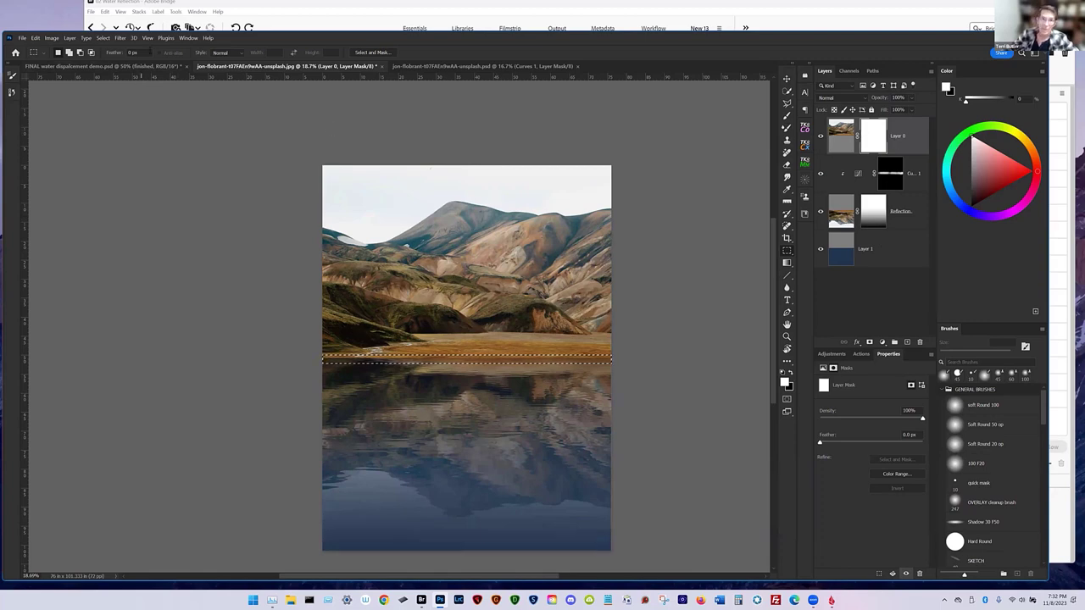
left_click(123, 39)
left_click(104, 39)
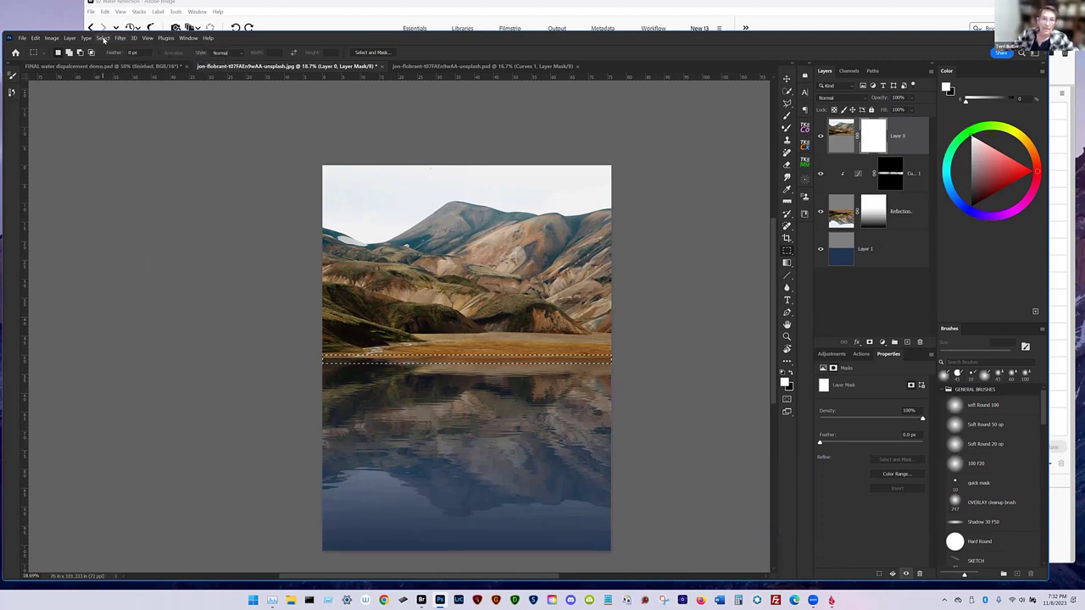
left_click(103, 40)
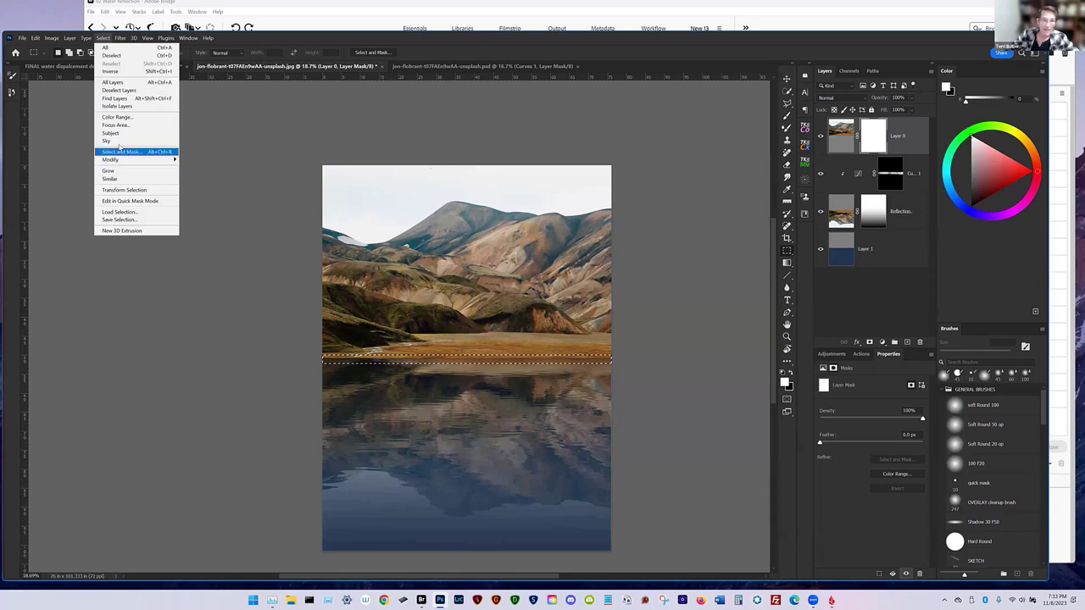
mouse_move(127, 161)
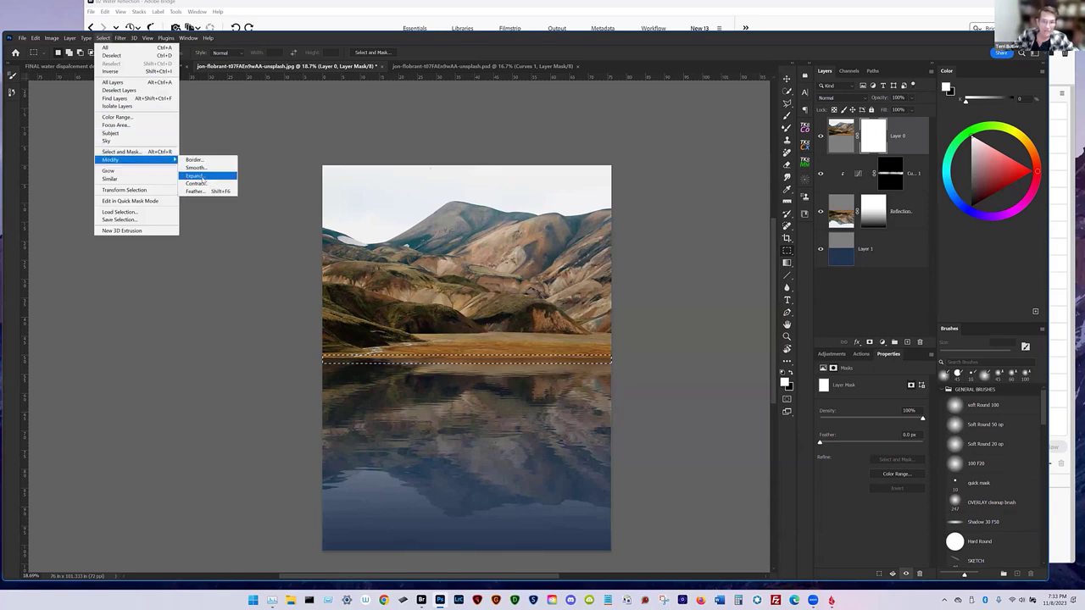
left_click(196, 191)
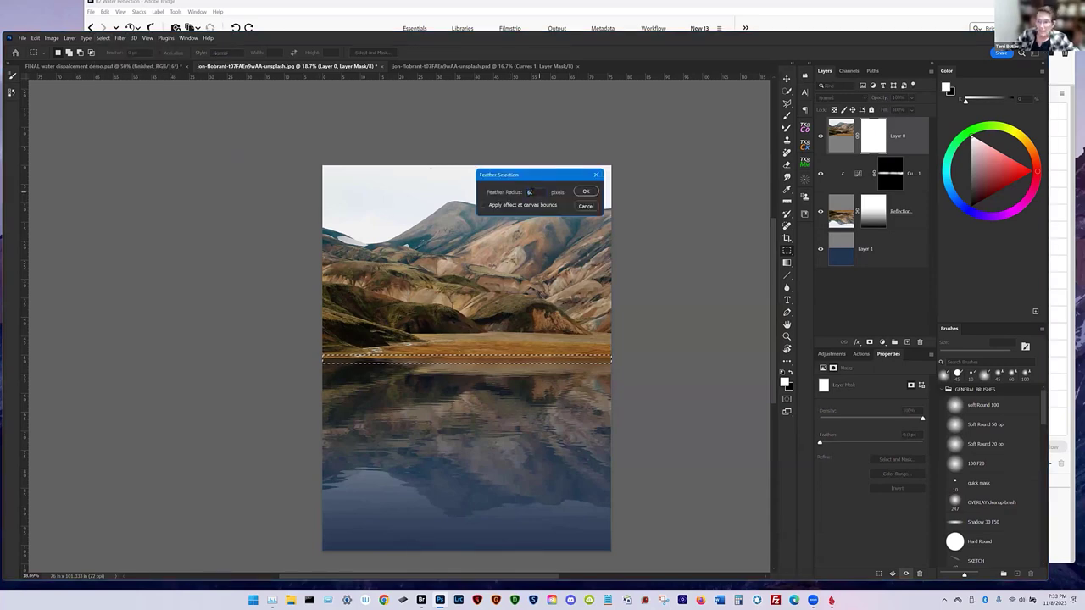
type("40")
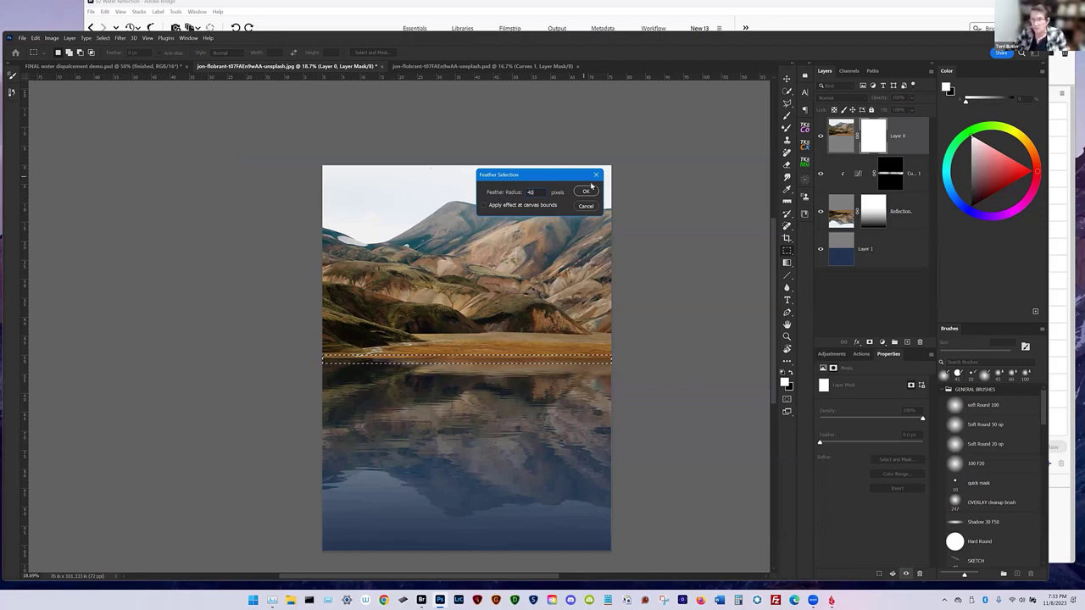
left_click(585, 192)
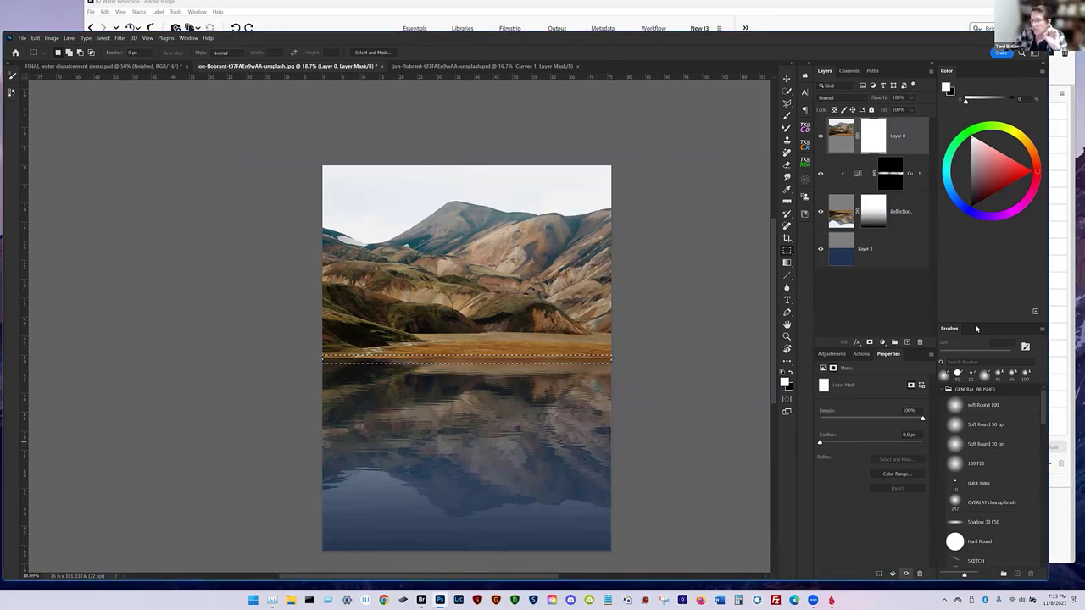
Paint black inside the shoreline strip on Layer 0's mask with the Soft Round 50 op brush, and deselect
left_click(791, 373)
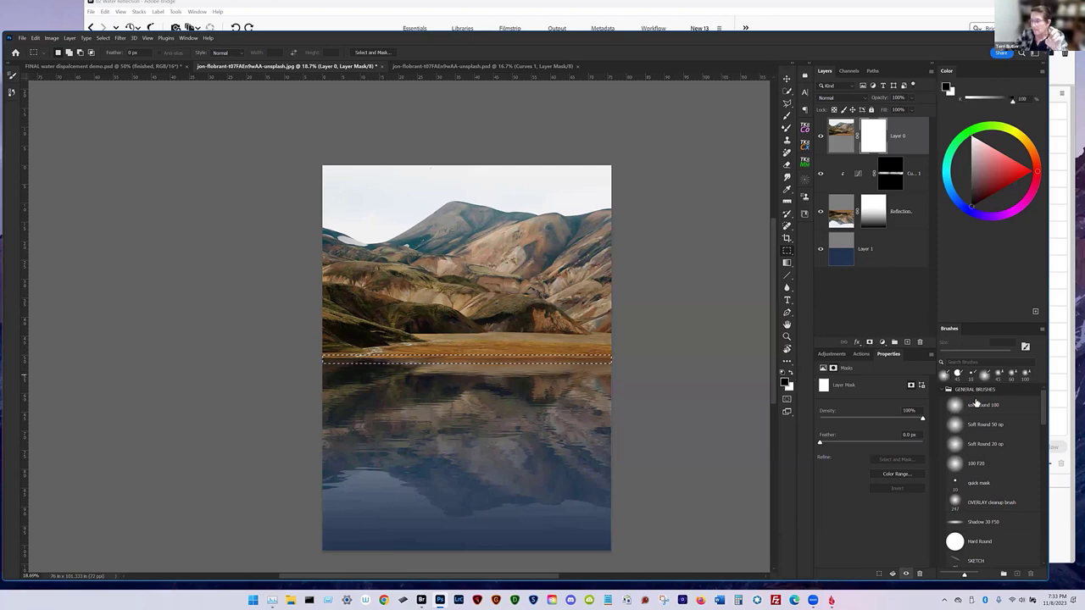
left_click(991, 429)
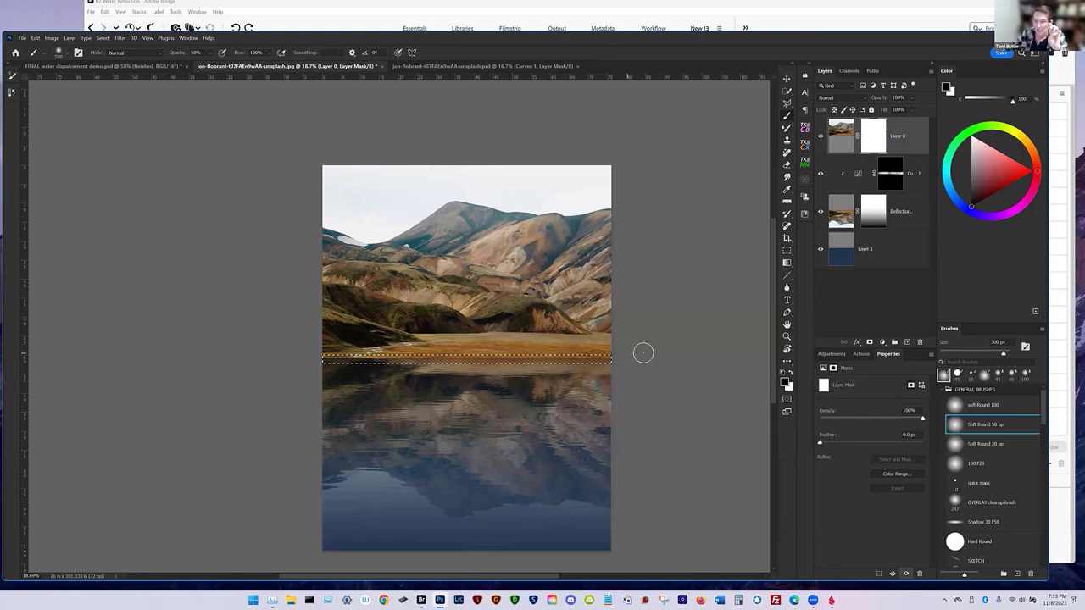
key("z")
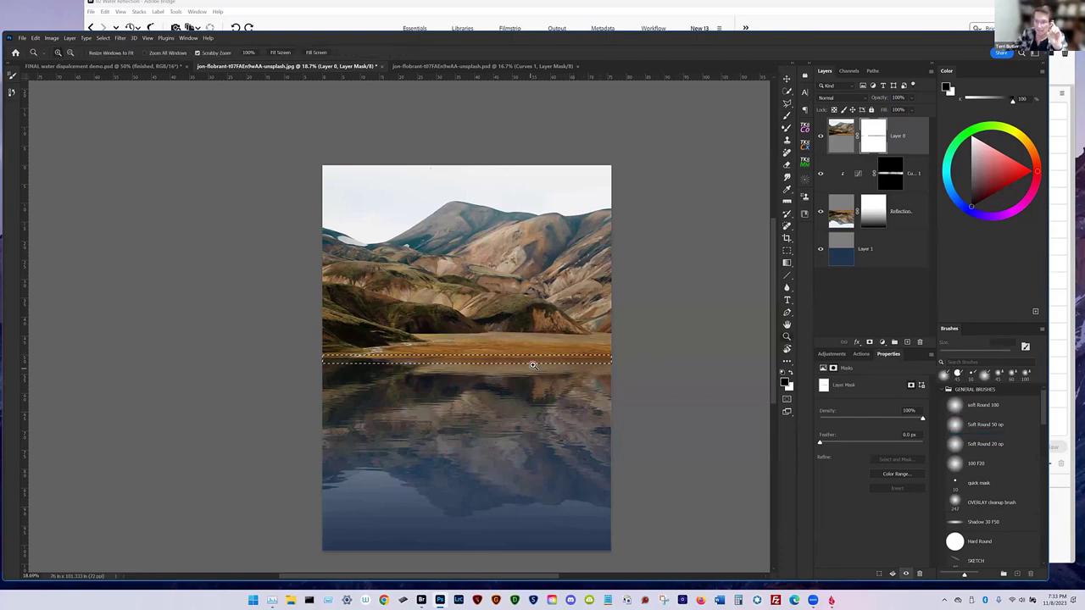
left_click(534, 355)
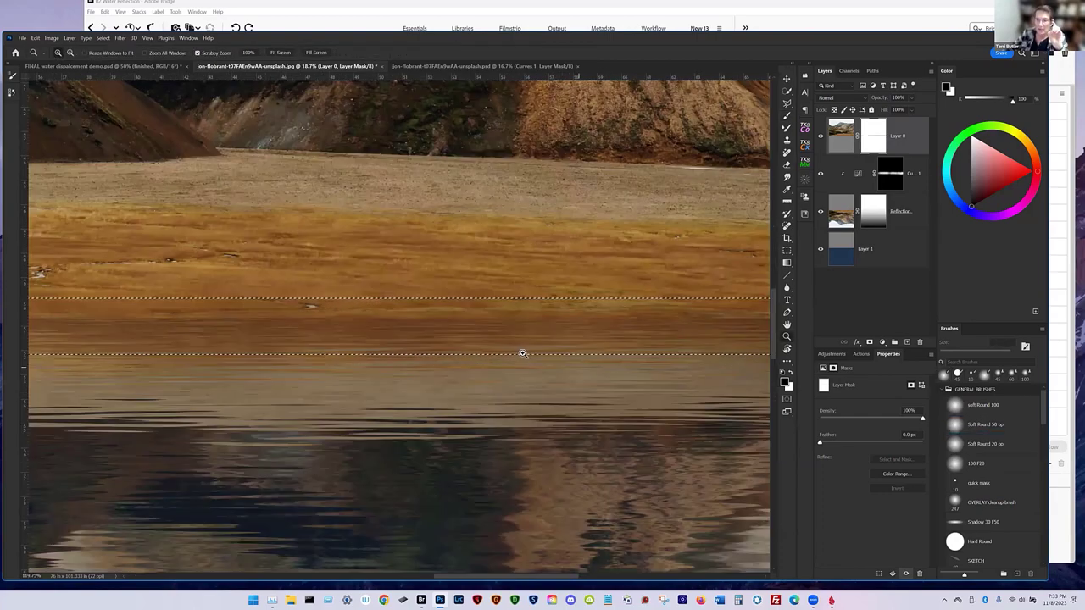
left_click(522, 352, "alt")
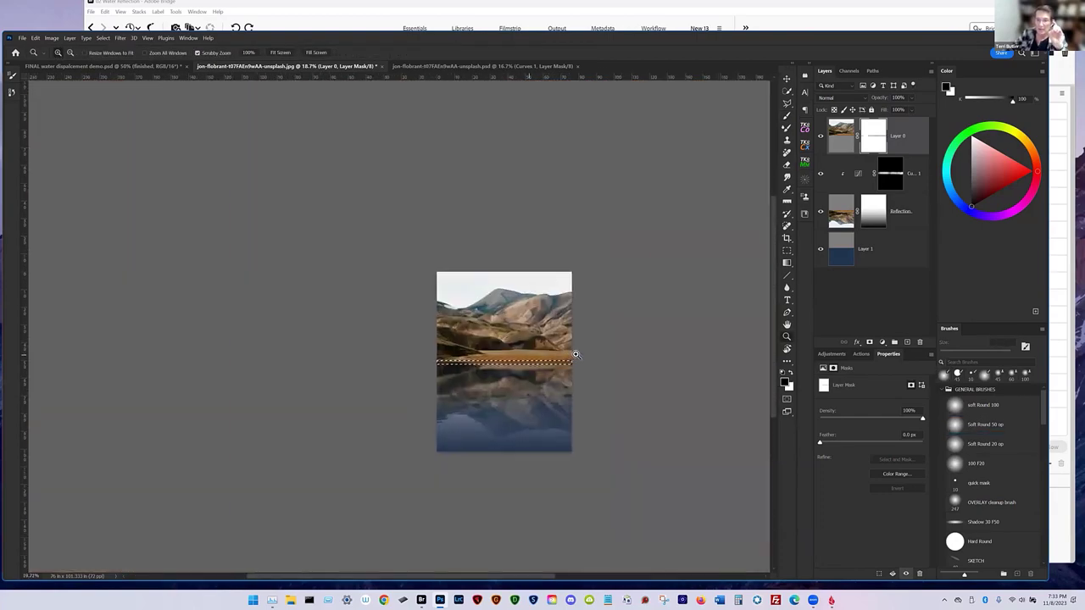
left_click(573, 354)
left_click(527, 345, "alt")
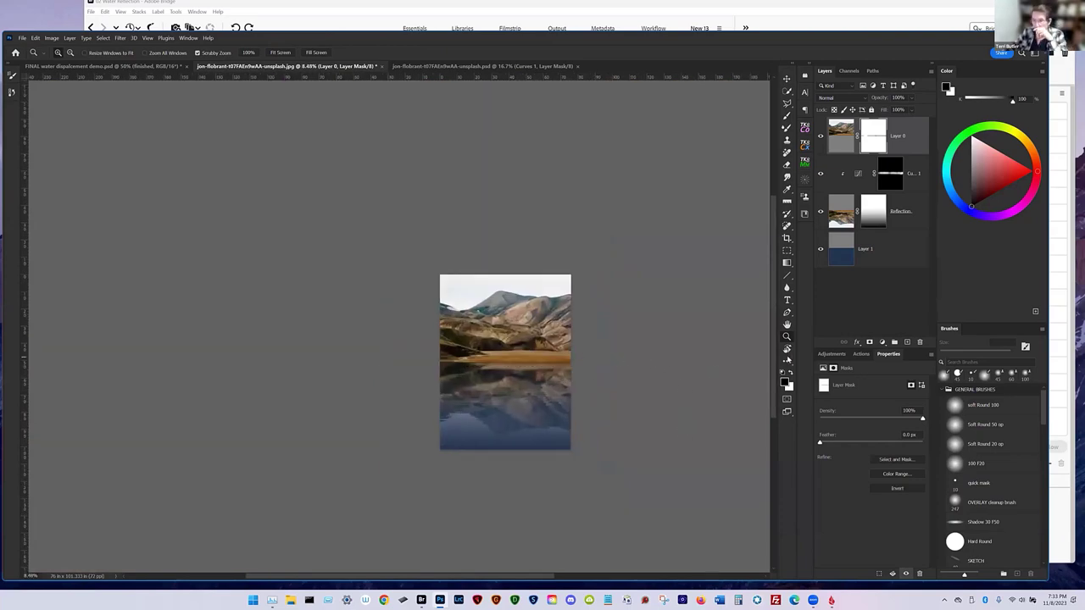
Stamp all visible layers into a new merged layer above Layer 0, and activate the Crop tool
left_click_drag(520, 376, 528, 347)
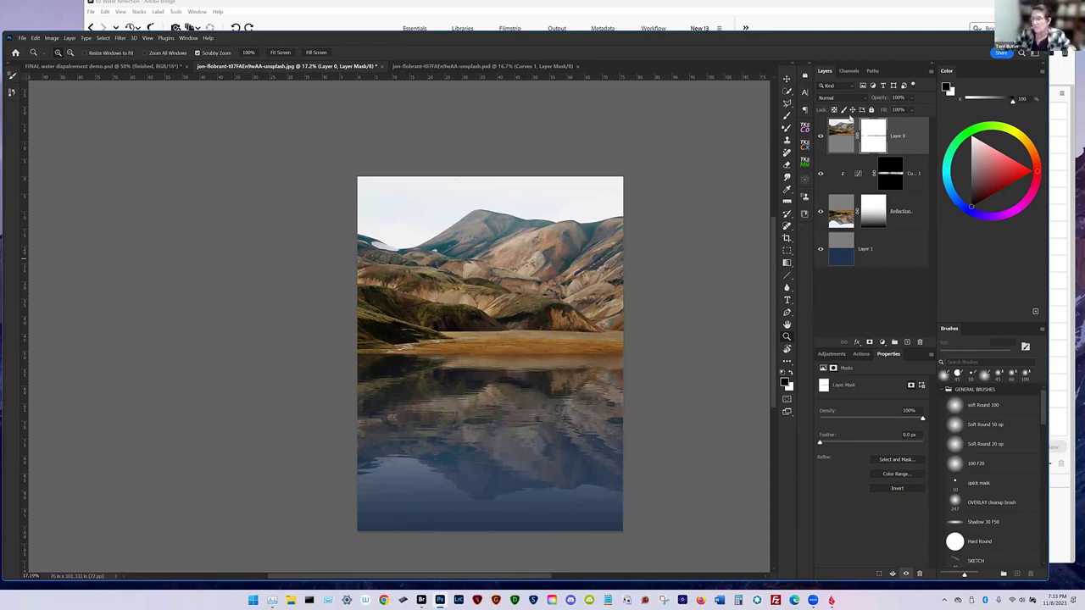
left_click_drag(680, 378, 737, 412)
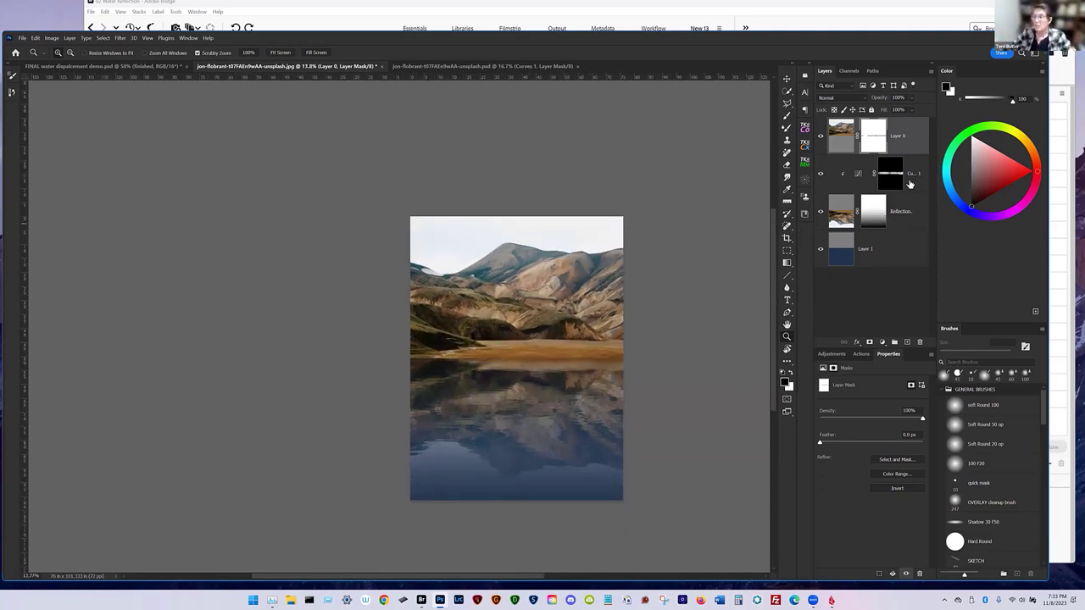
left_click(927, 136)
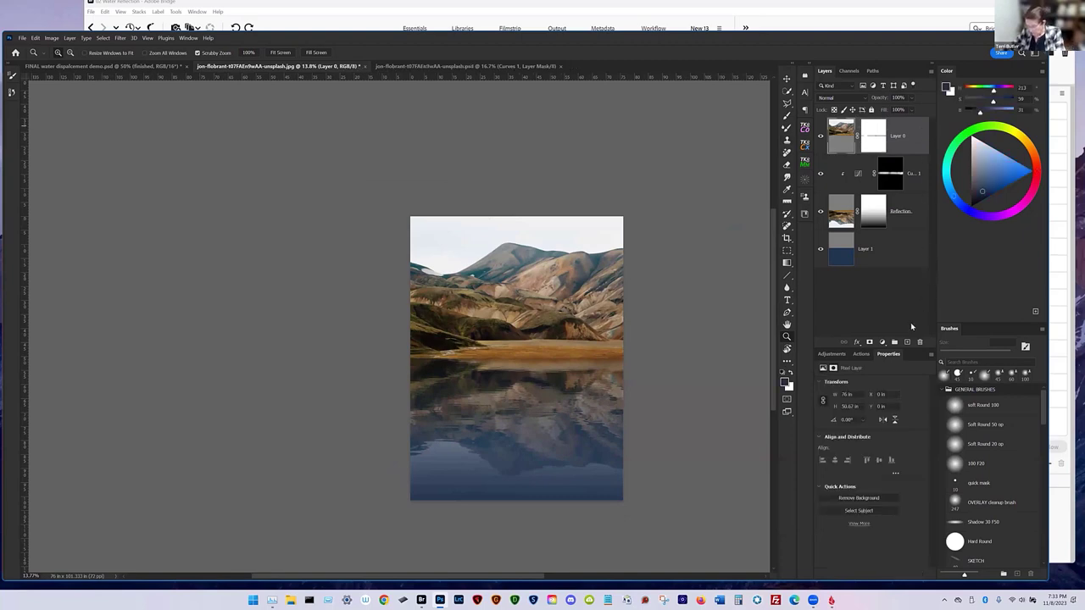
key("ctrl+shift+alt+e")
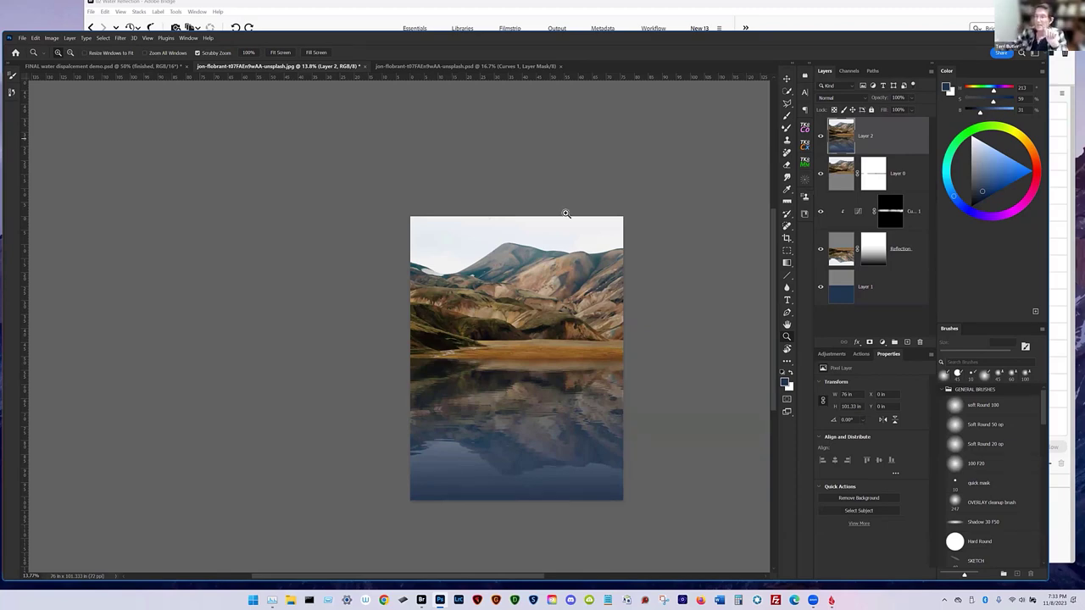
left_click(786, 239)
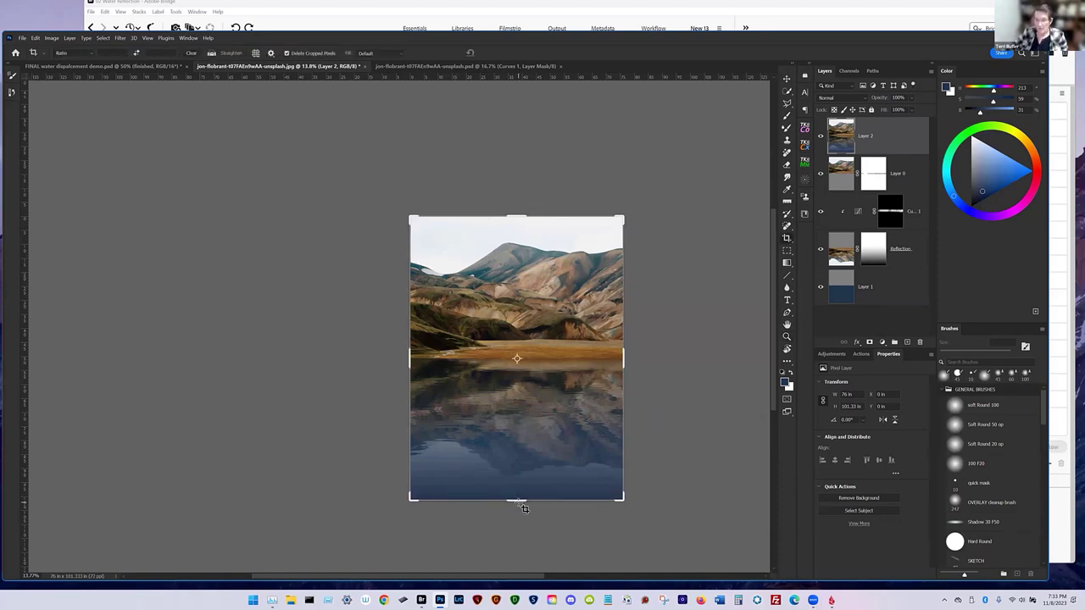
mouse_move(522, 506)
left_mouse_down()
mouse_move(519, 486)
mouse_move(516, 507)
left_mouse_up()
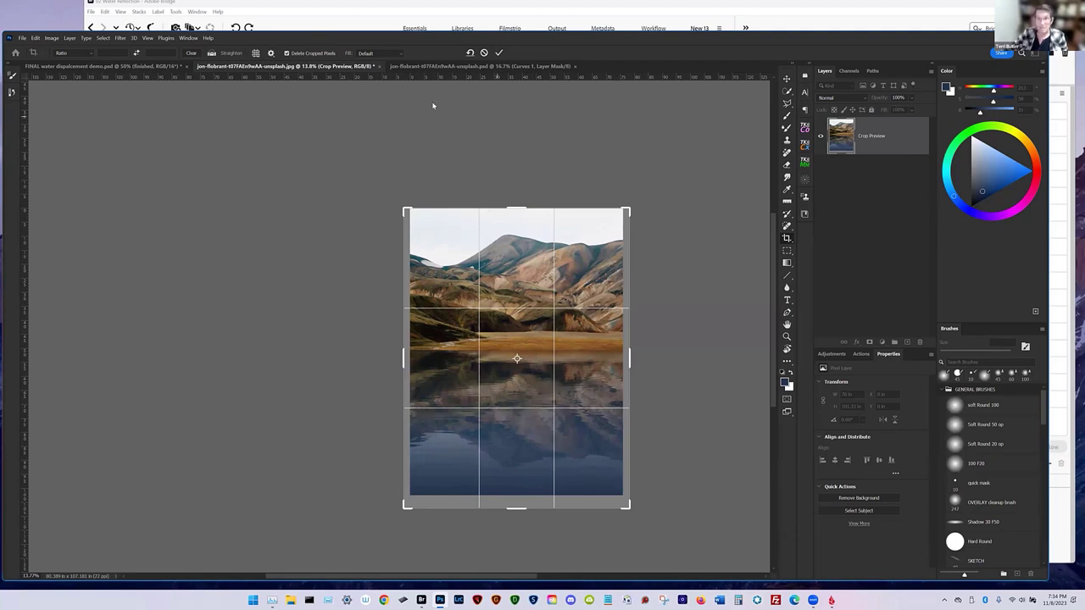
left_click_drag(407, 356, 407, 357)
mouse_move(517, 206)
left_mouse_down()
mouse_move(516, 194)
mouse_move(517, 208)
left_mouse_up()
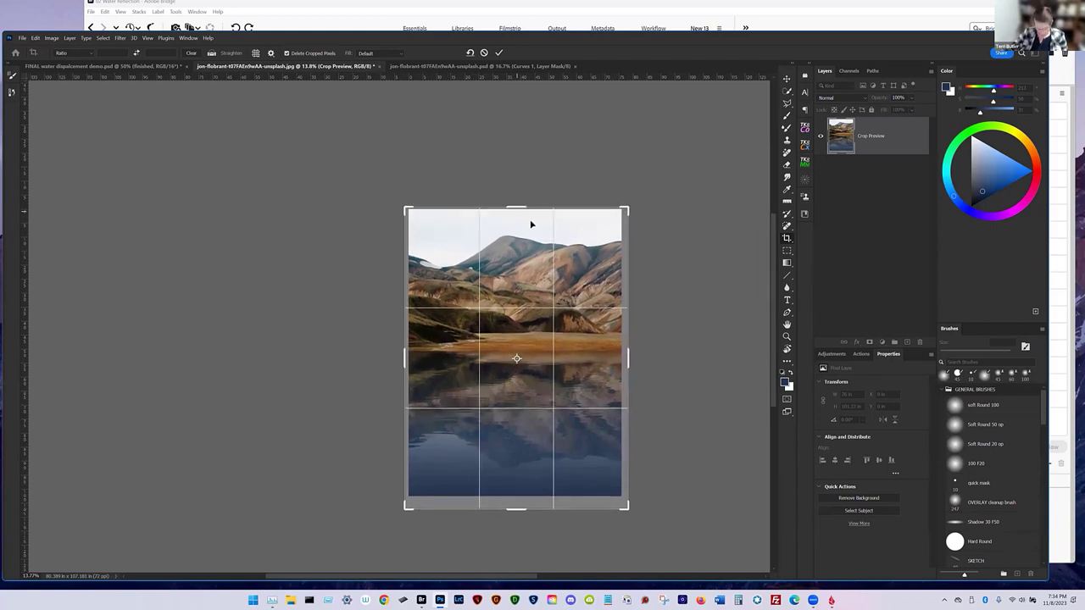
key("Return")
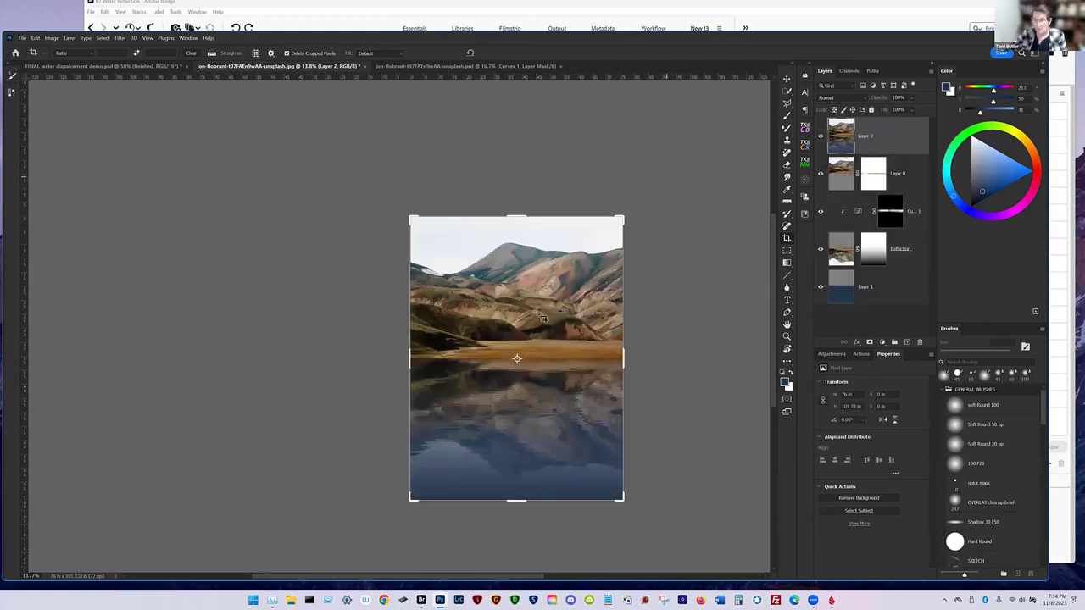
Crop the canvas's upper and lower edges to about 86.22 in high, keeping the full 76 in width
left_click_drag(515, 502, 516, 478)
left_click_drag(518, 228, 517, 239)
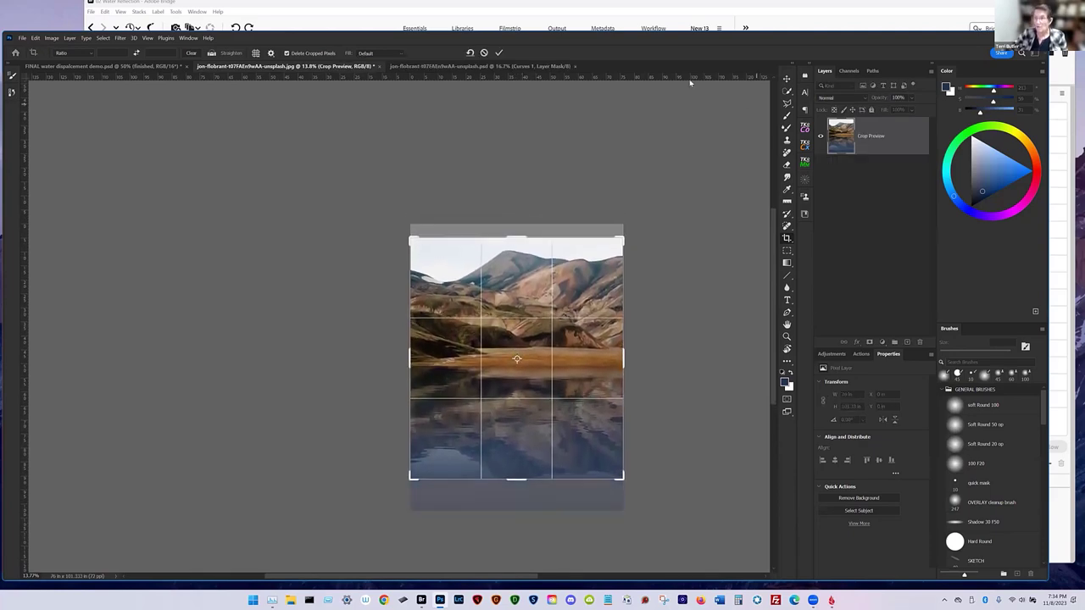
left_click(499, 53)
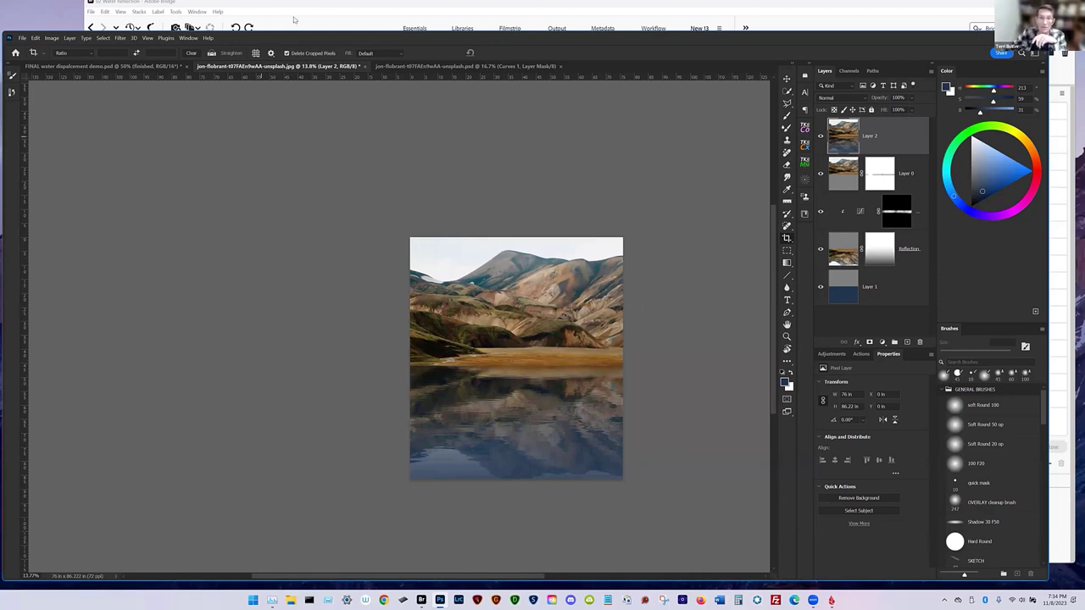
Close all three open documents, including the finished water displacement demo, without saving changes
left_click_drag(269, 36, 295, 39)
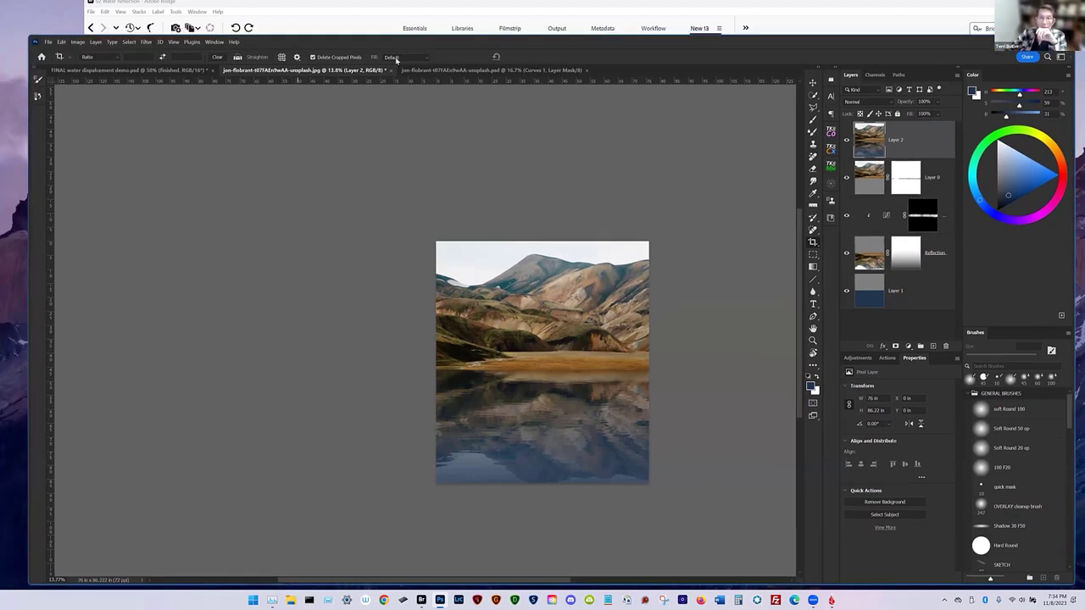
left_click(589, 72)
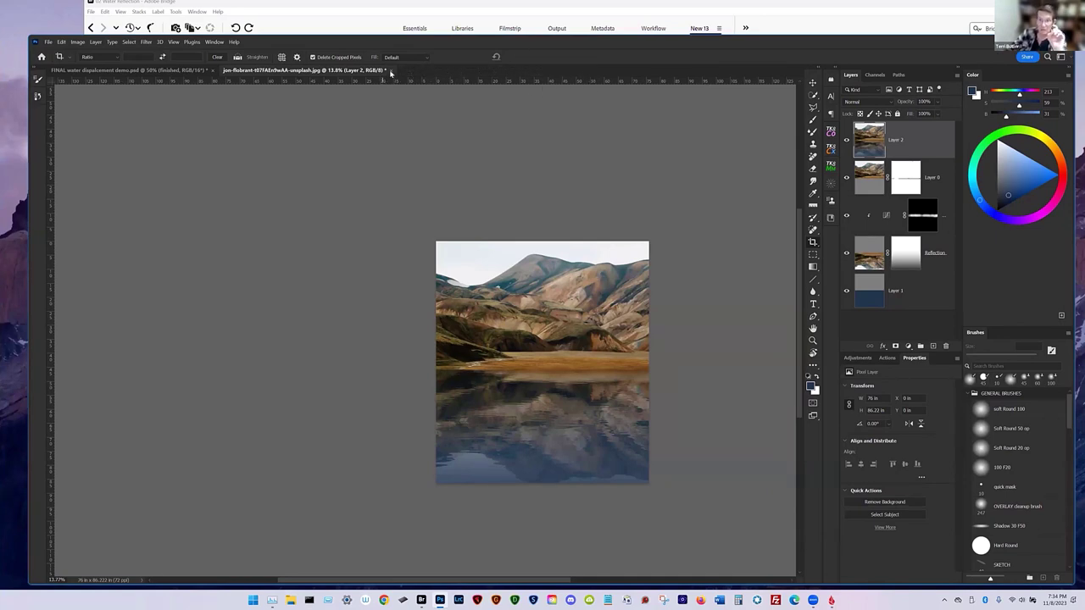
left_click(461, 206)
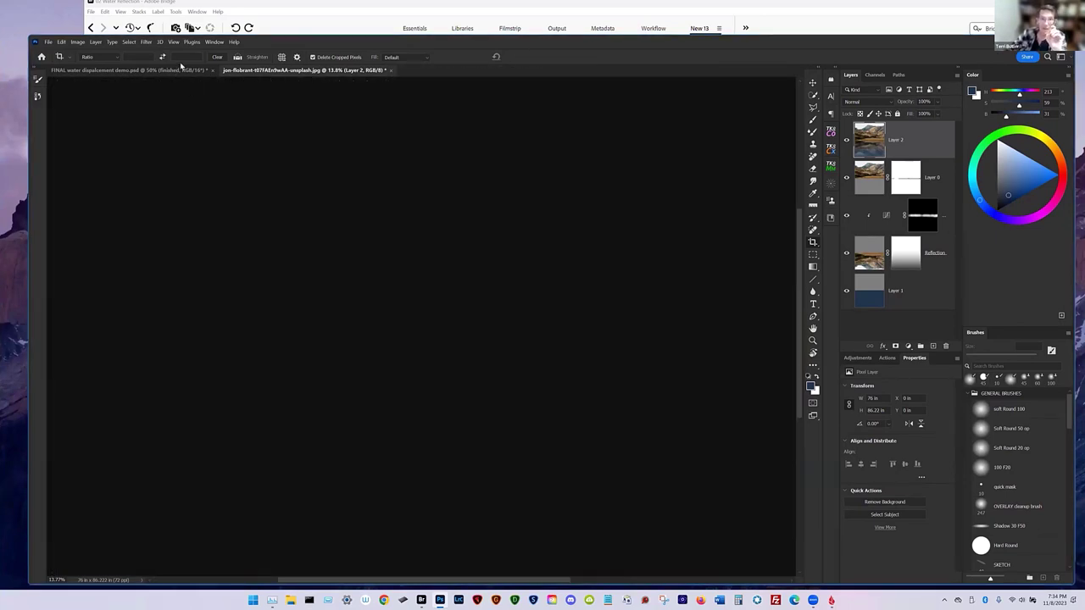
left_click(207, 70)
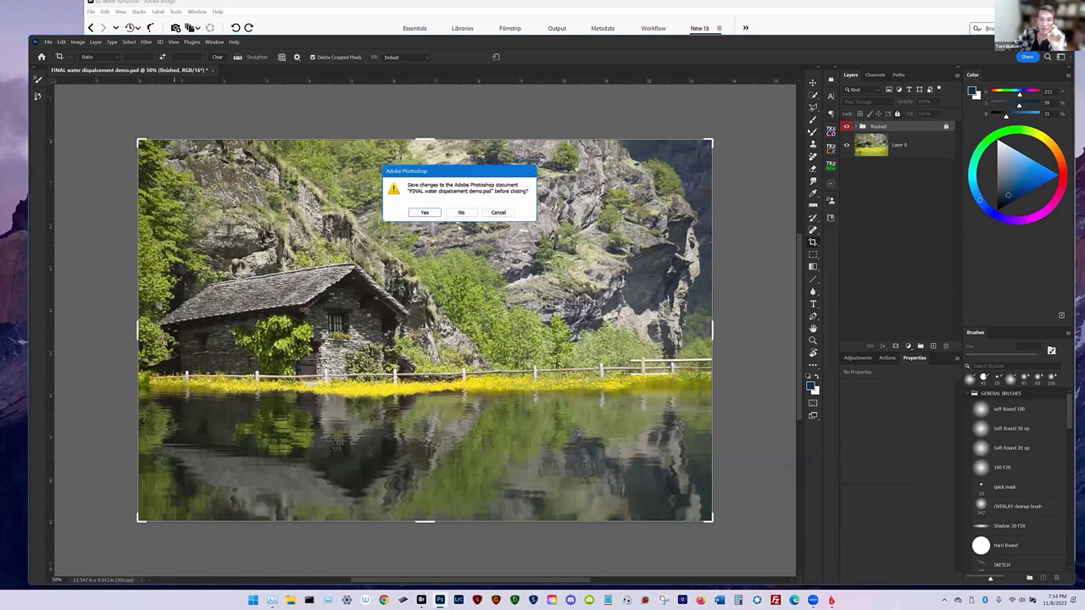
left_click(461, 214)
left_click_drag(651, 43, 668, 37)
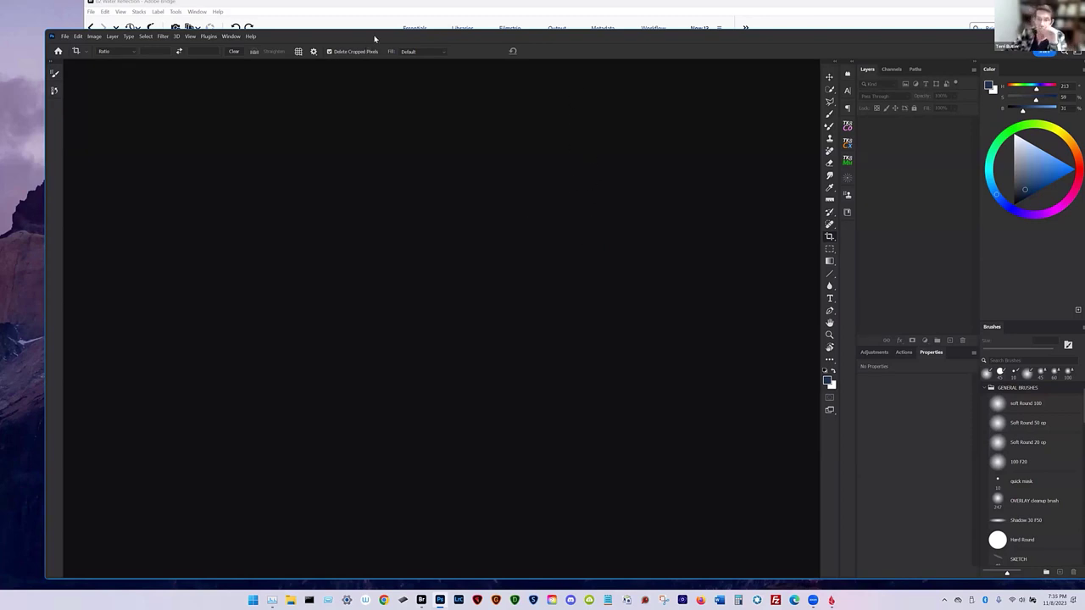
left_click_drag(373, 38, 381, 45)
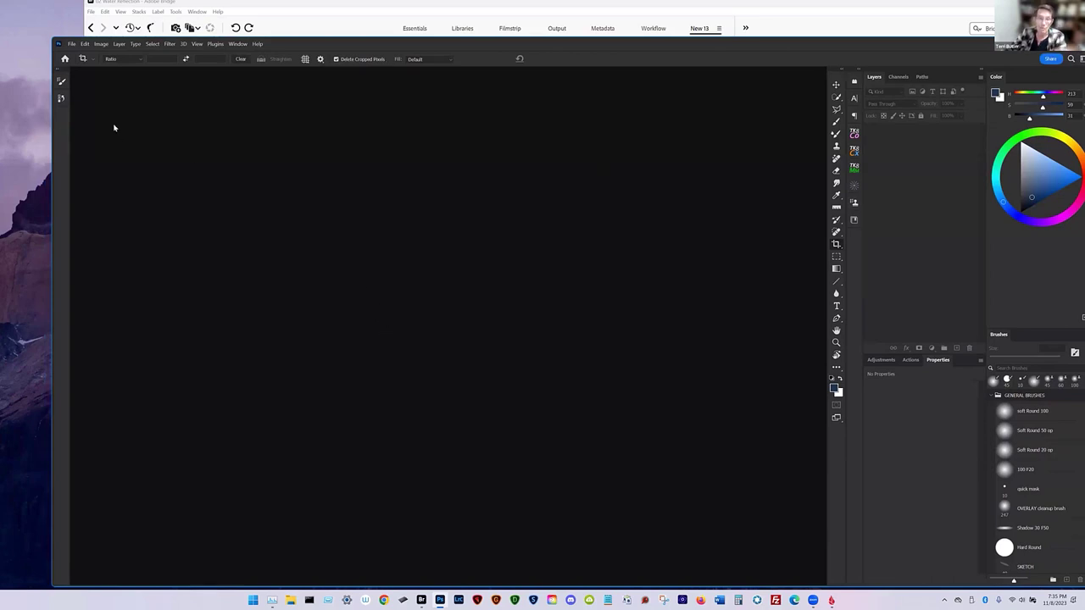
Create a new 3000 x 6000 px RGB document at 300 ppi with a white background, and activate the Move tool
left_click(67, 44)
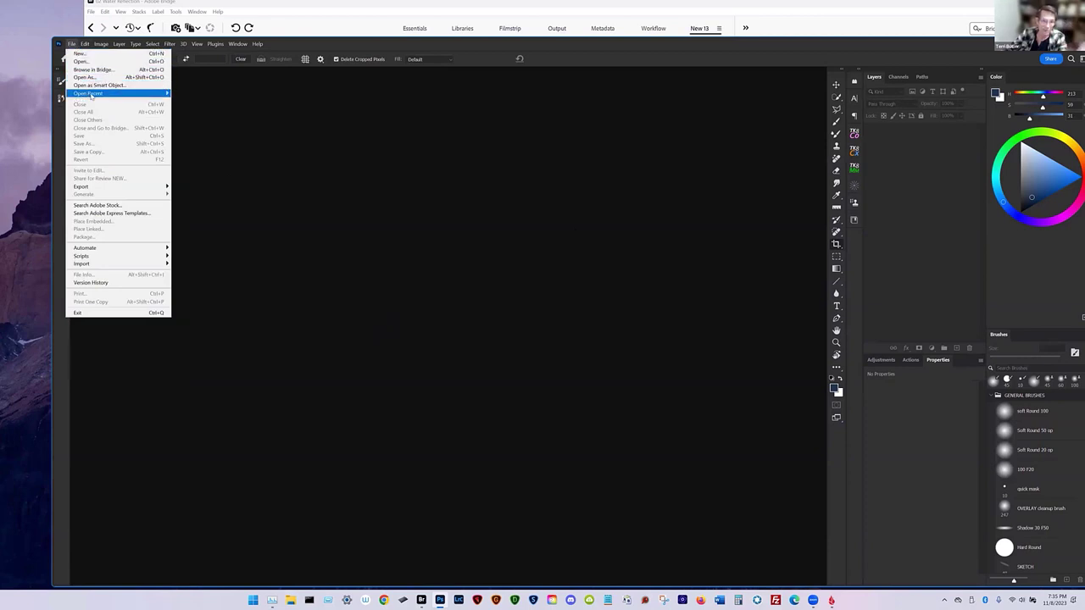
mouse_move(94, 98)
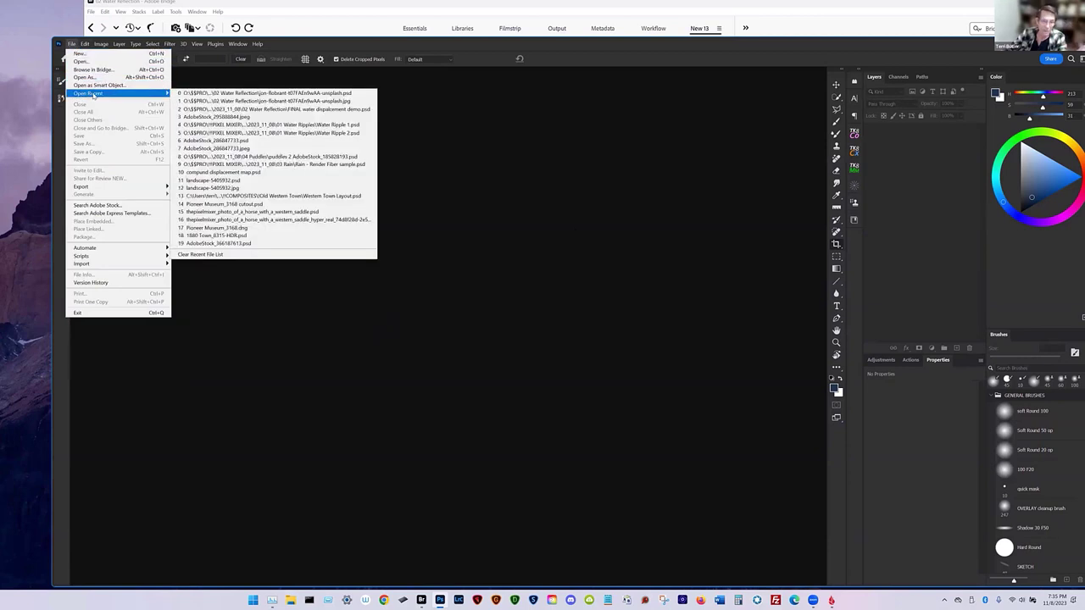
left_click(84, 53)
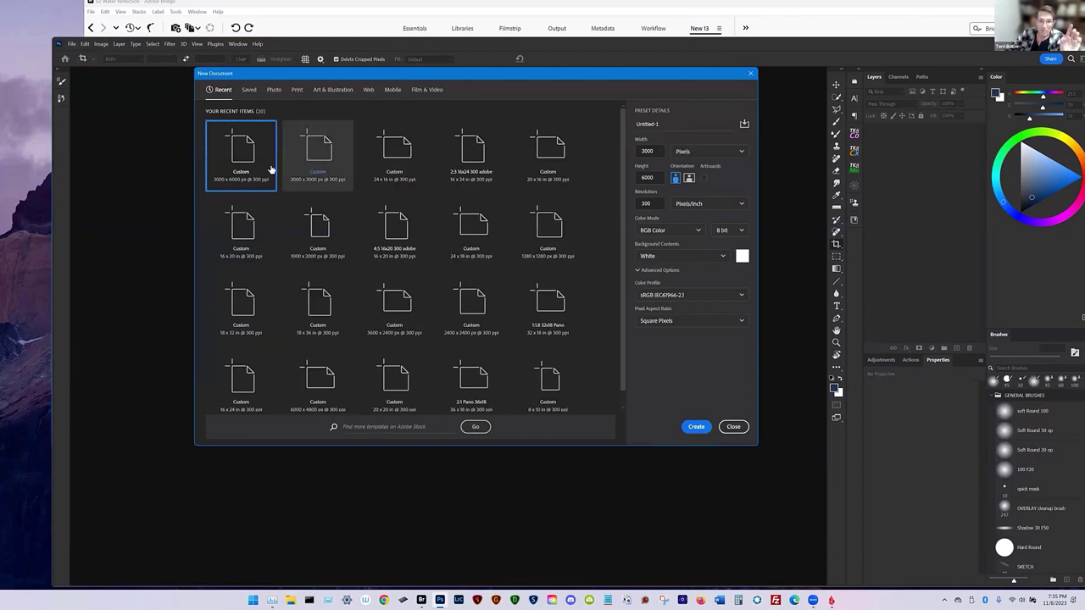
left_click(696, 427)
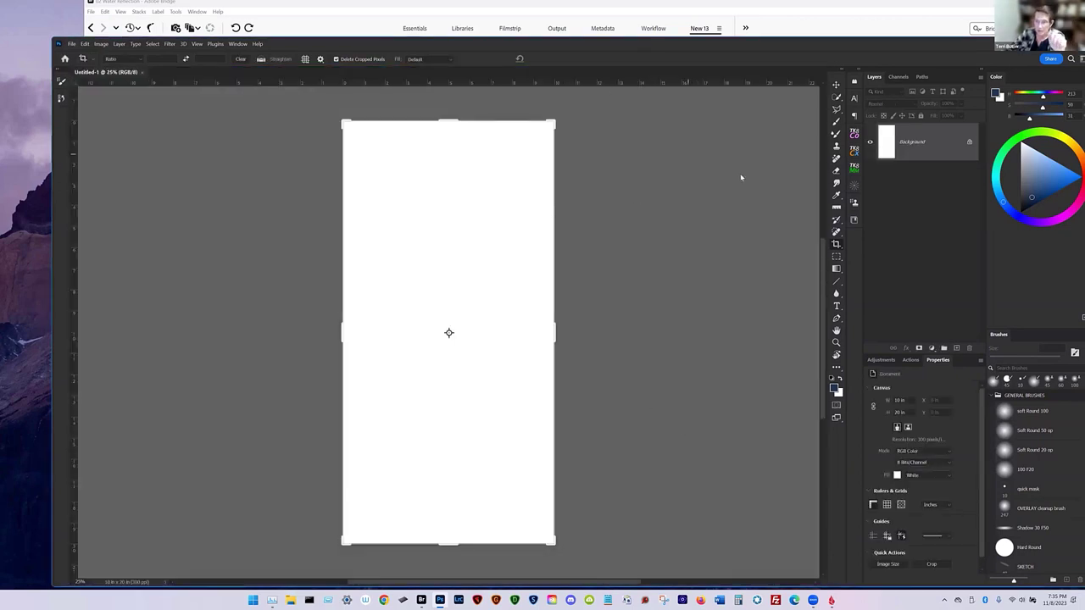
left_click(836, 85)
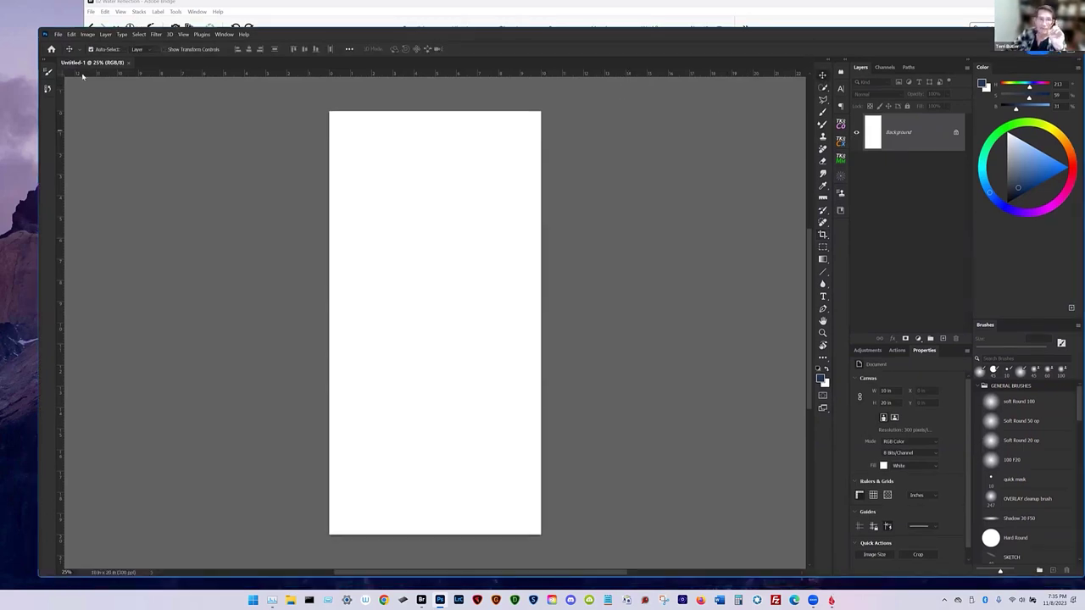
left_click(72, 35)
mouse_move(86, 36)
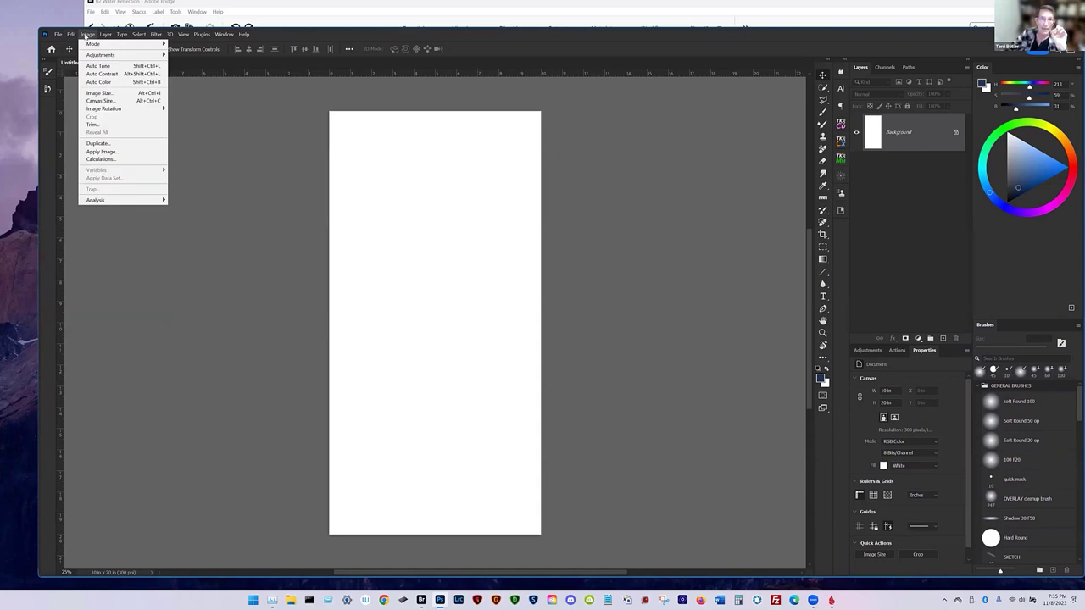
mouse_move(156, 35)
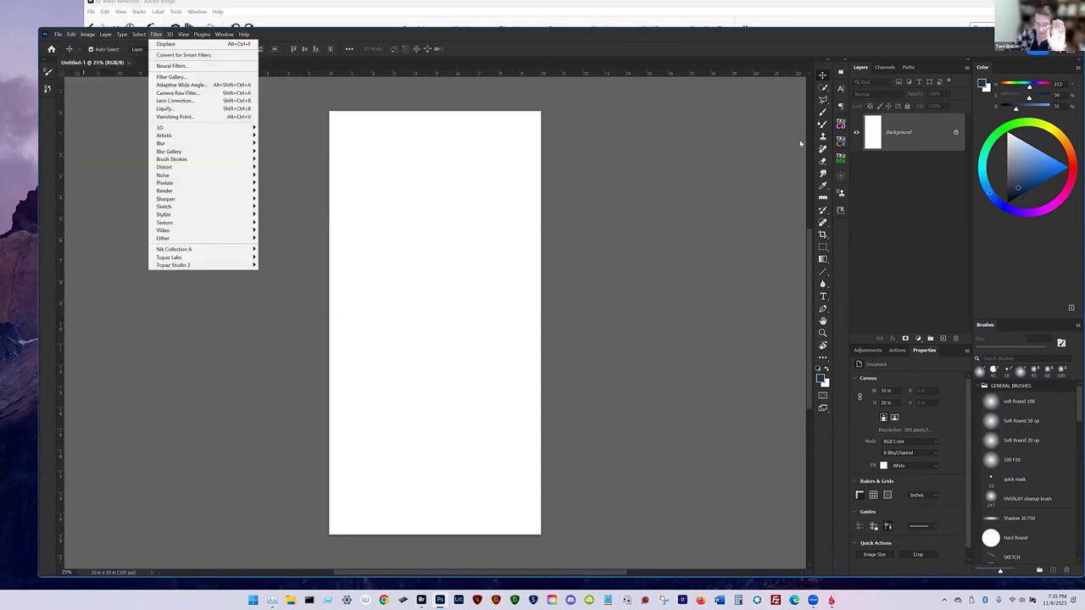
left_click(668, 235)
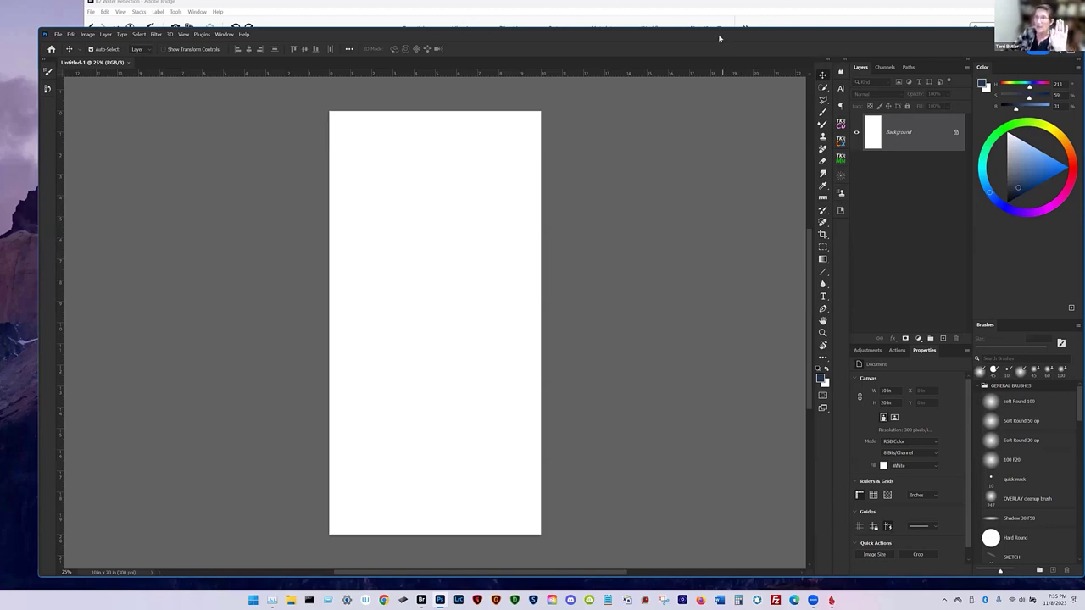
left_click_drag(719, 38, 742, 45)
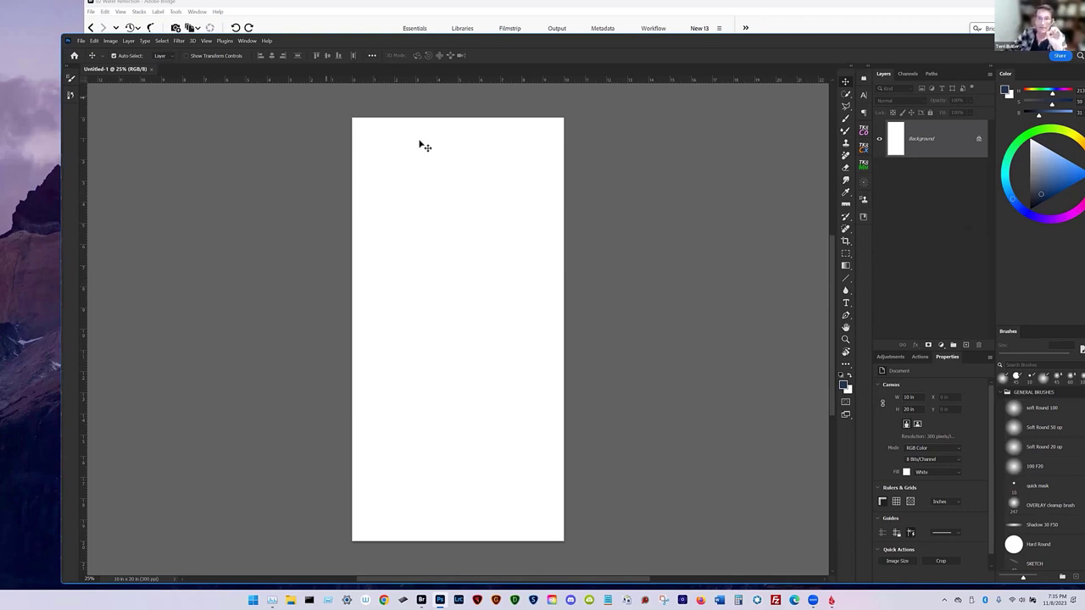
Reset the colours to default black and white, and add 400% Gaussian monochromatic noise to the Background layer
left_click(843, 376)
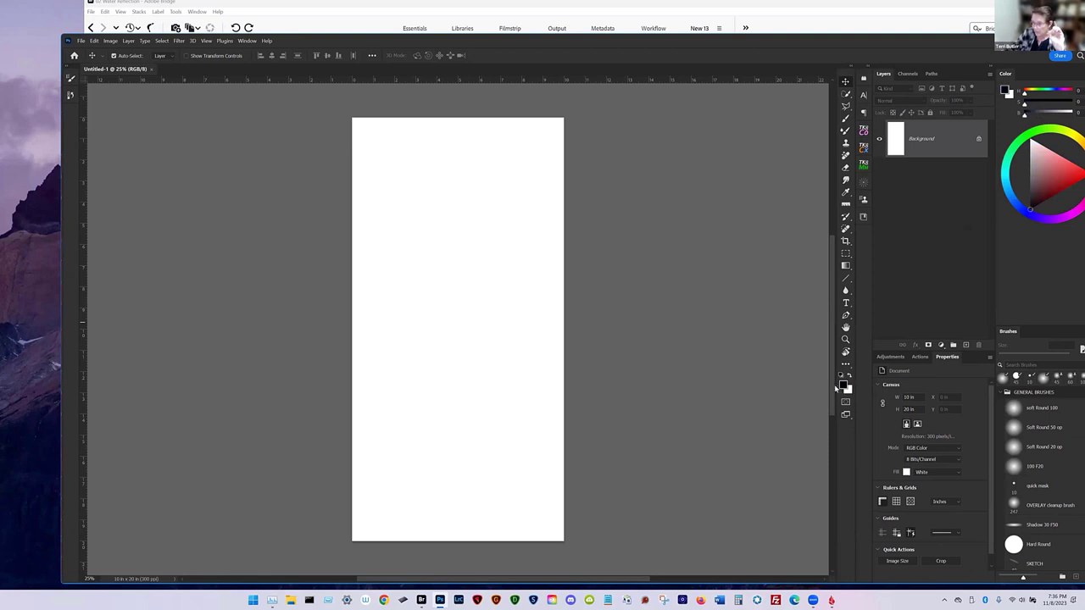
left_click(177, 41)
mouse_move(255, 184)
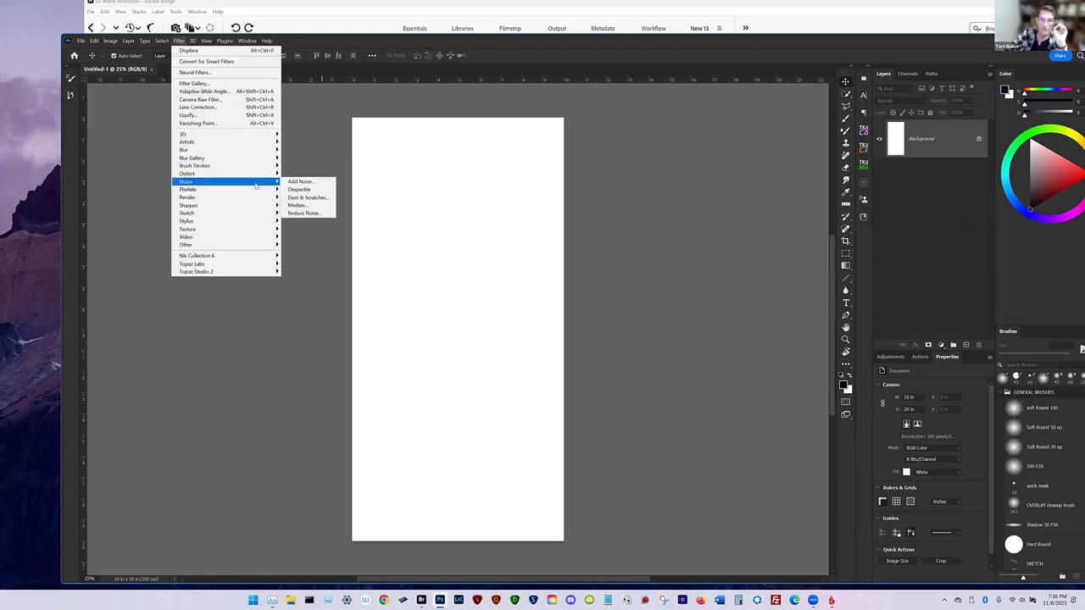
left_click(301, 182)
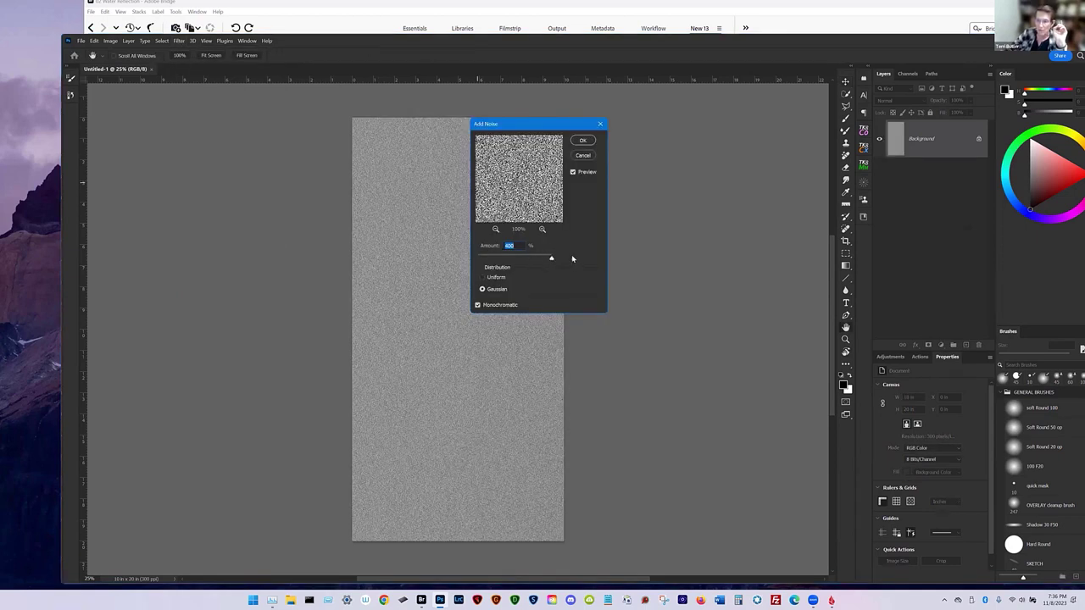
left_click(582, 140)
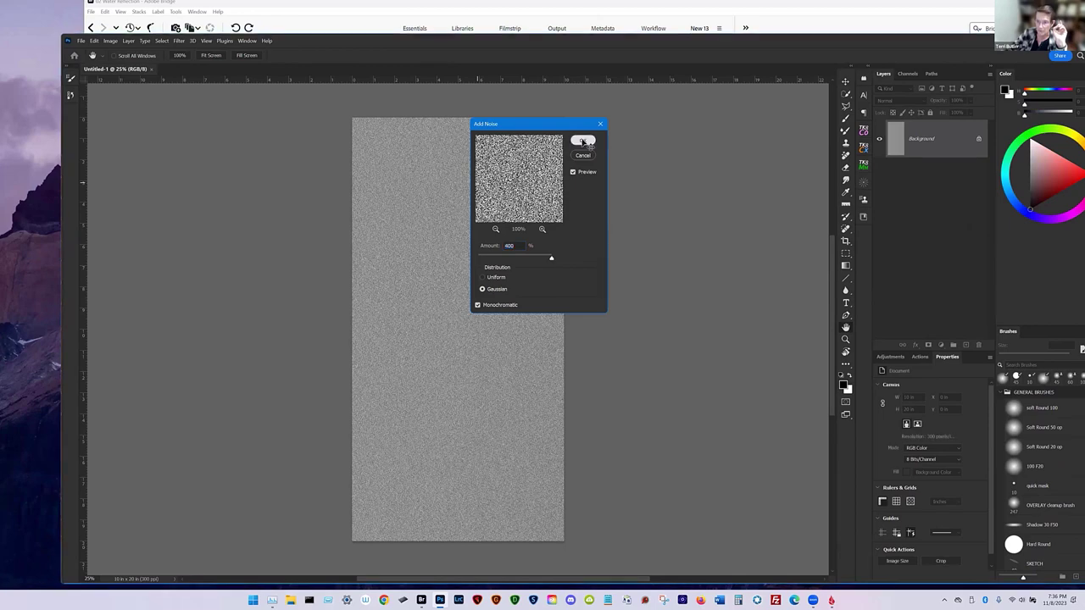
Apply a Gaussian Blur with a radius of 2.0 pixels to the noise on the Background layer
left_click(175, 41)
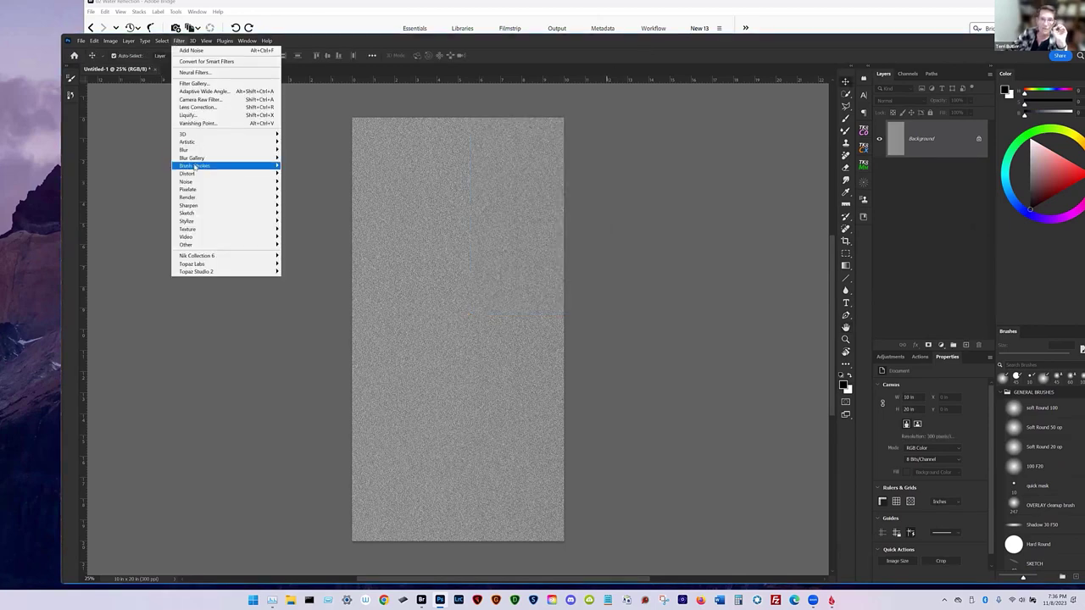
mouse_move(189, 150)
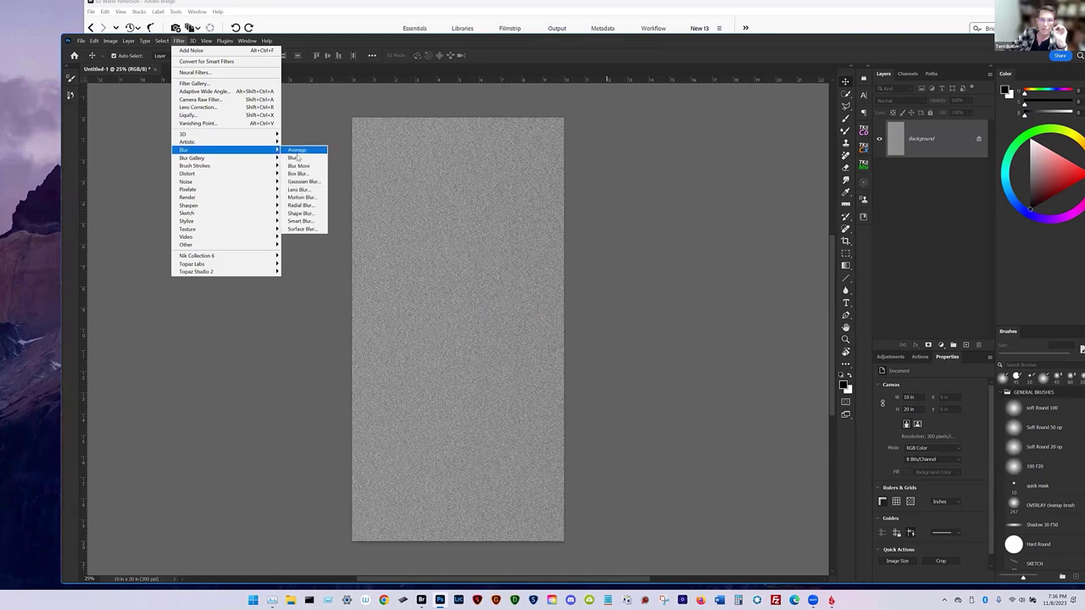
left_click(300, 183)
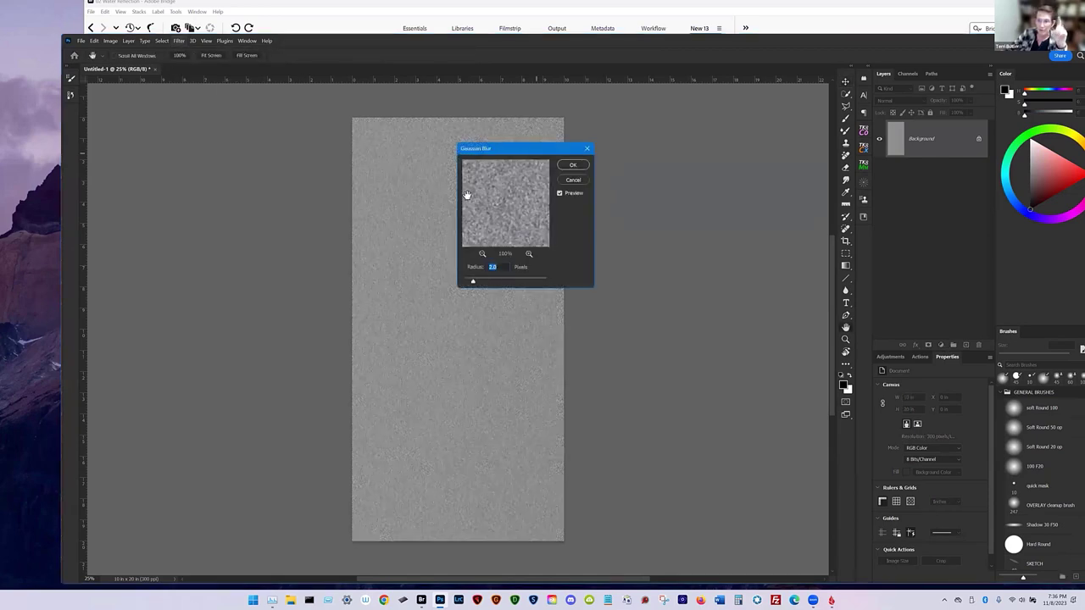
left_click(574, 165)
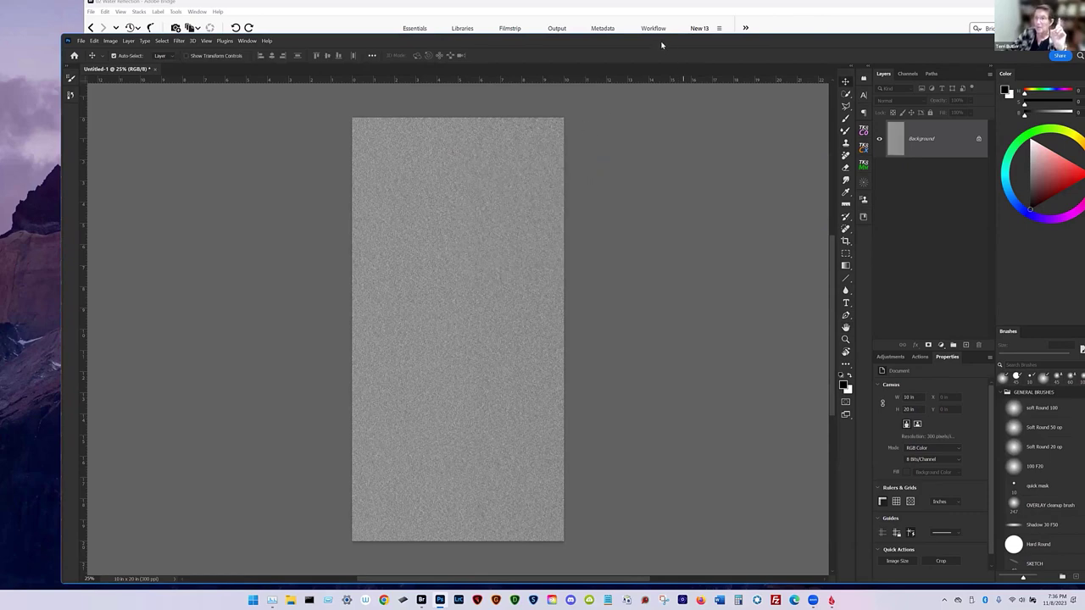
left_click_drag(664, 42, 621, 30)
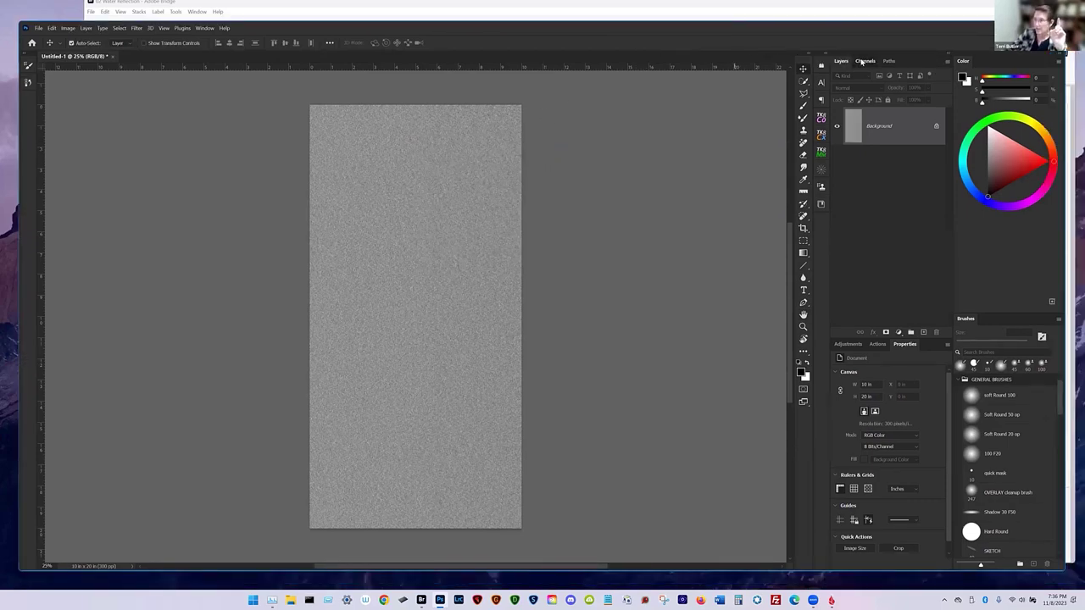
View the Red, Green and Blue channels one at a time, and isolate the Red channel for editing
left_click(865, 61)
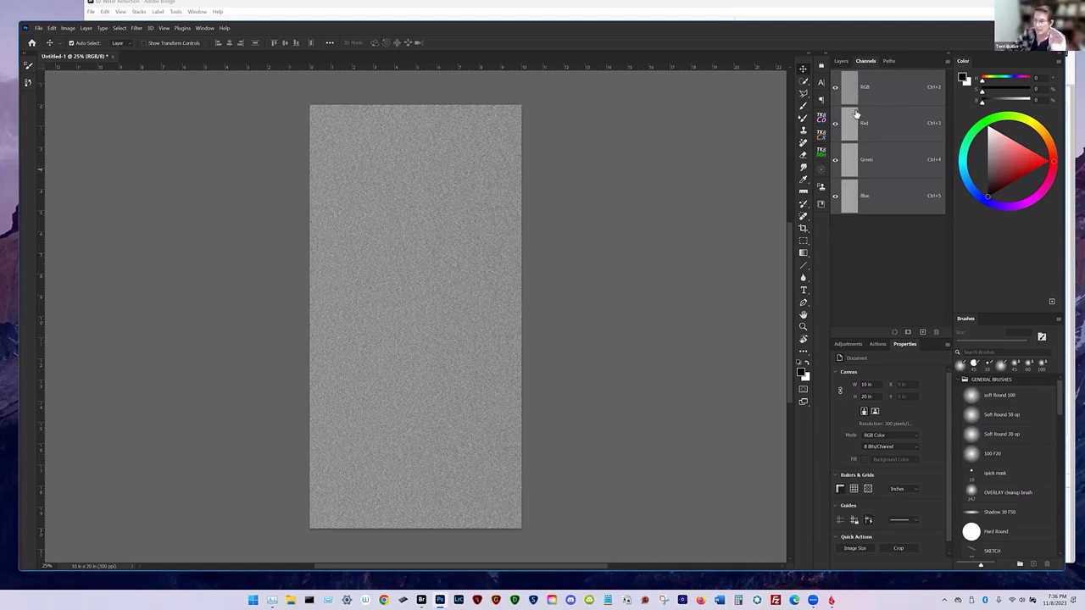
left_click(881, 123)
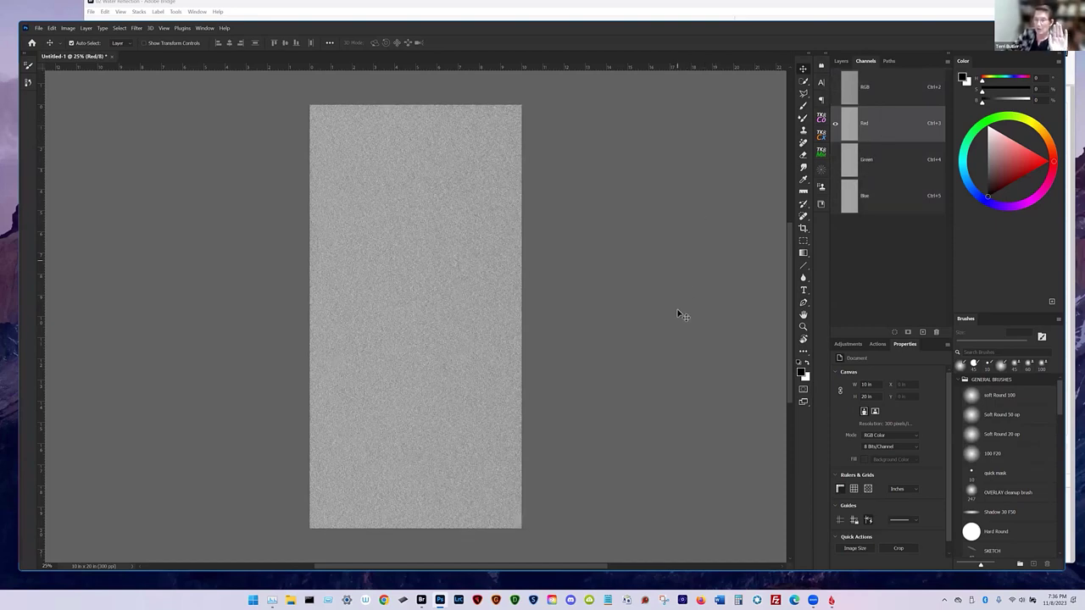
left_click(882, 163)
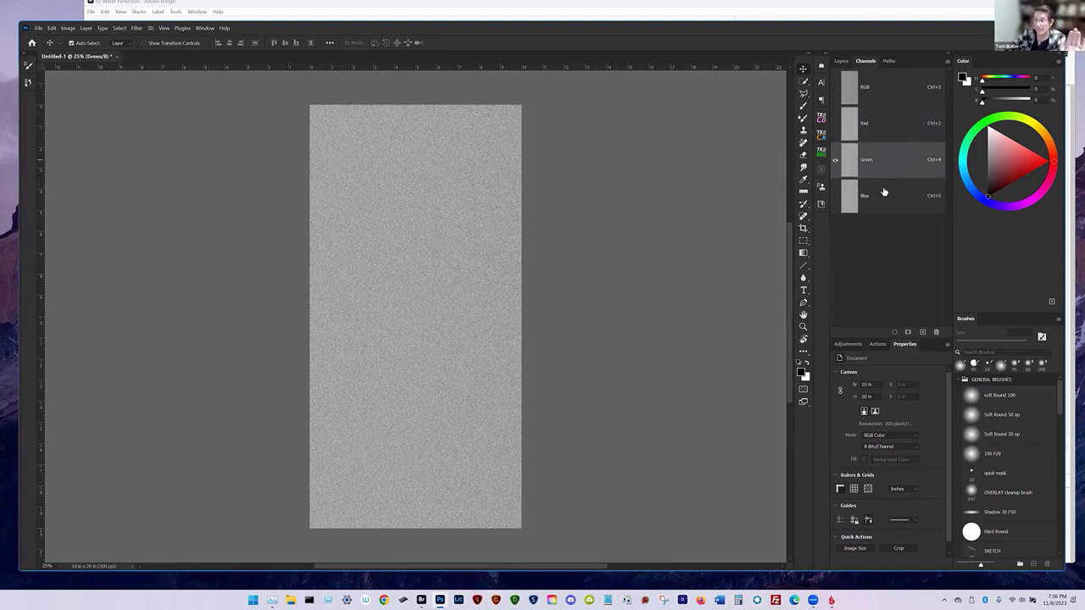
left_click(883, 197)
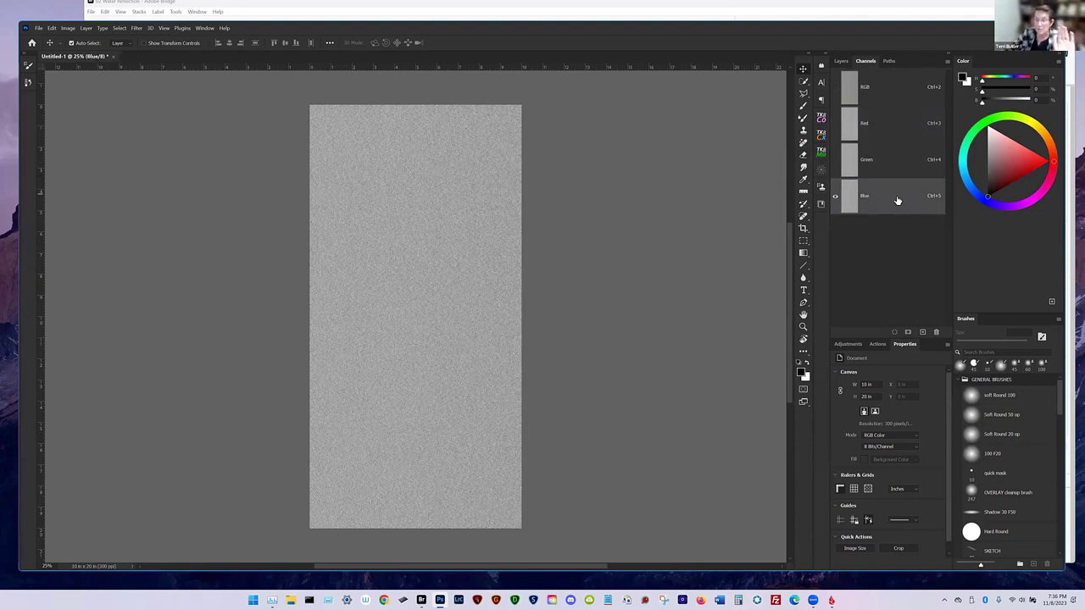
left_click(881, 124)
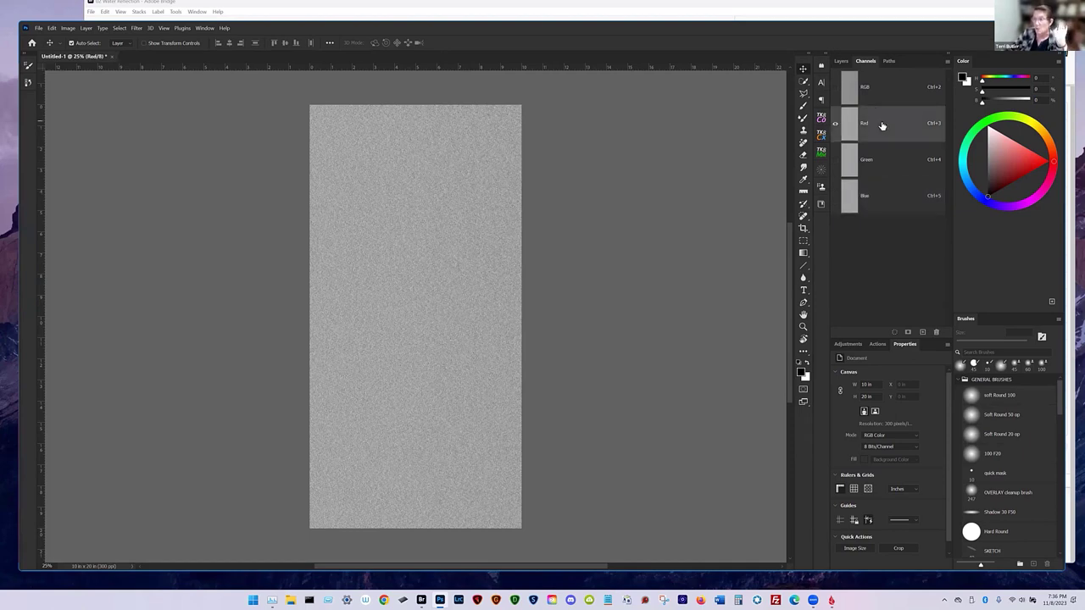
left_click(804, 326)
left_click_drag(402, 269, 610, 208)
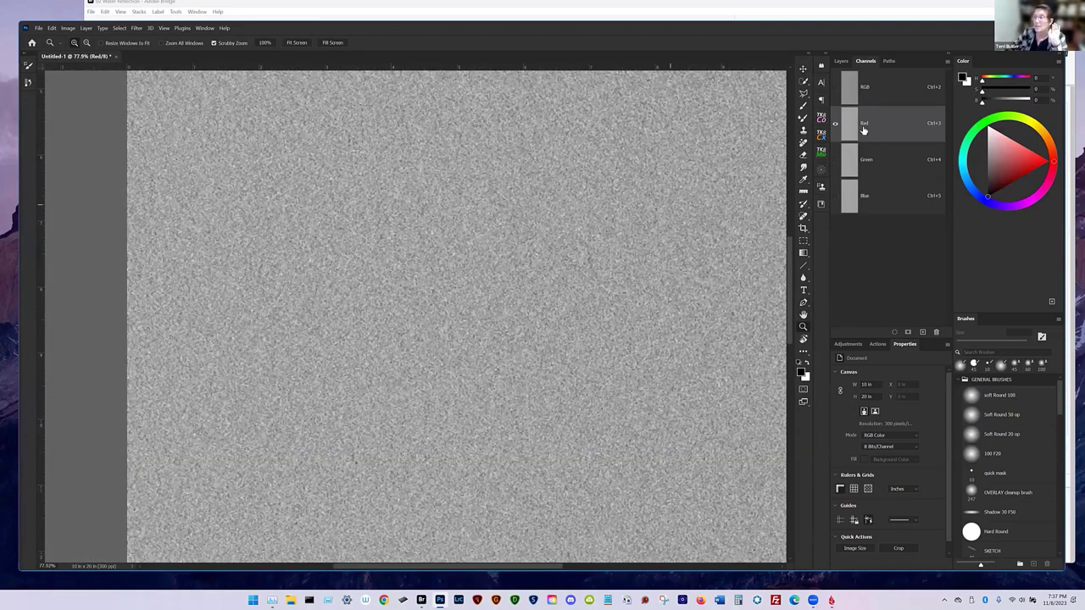
Emboss the Red channel with an angle of 180°, a height of 1 pixel and an amount of 500%
left_click(120, 28)
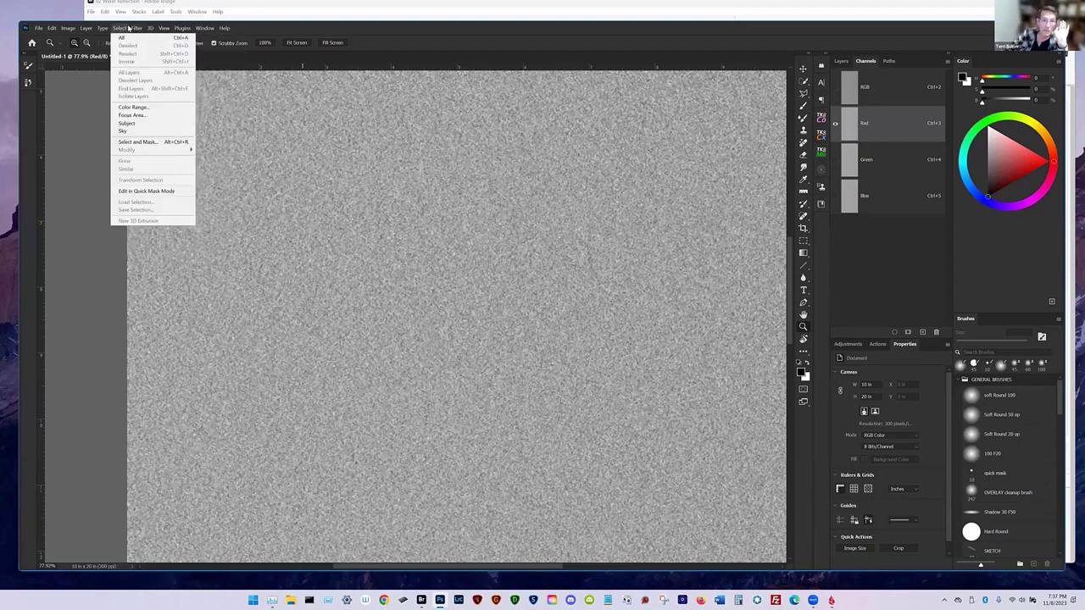
left_click(135, 29)
left_click(135, 30)
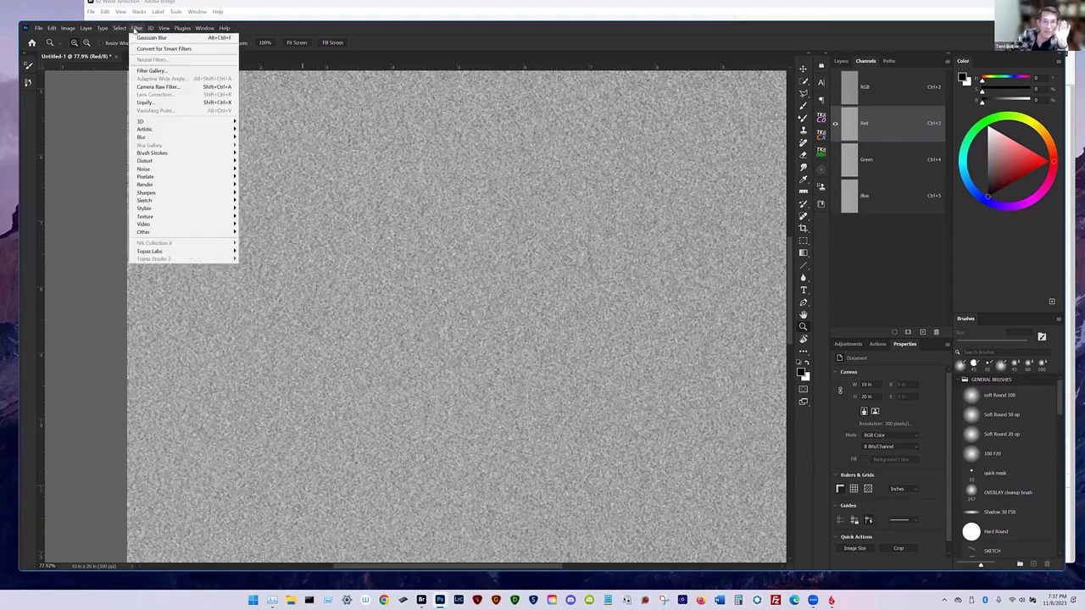
mouse_move(153, 208)
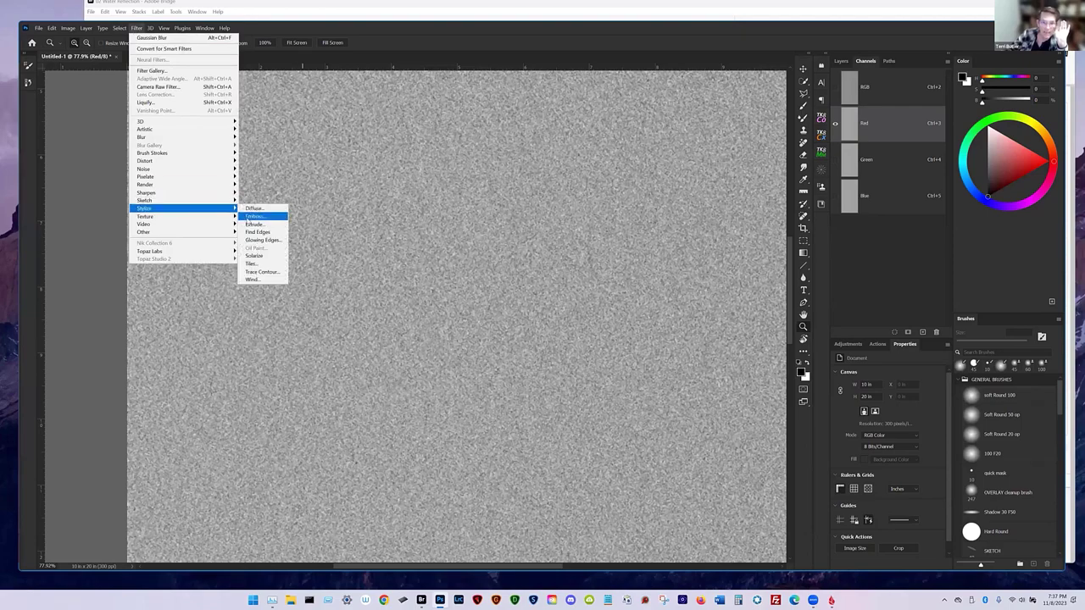
left_click(256, 217)
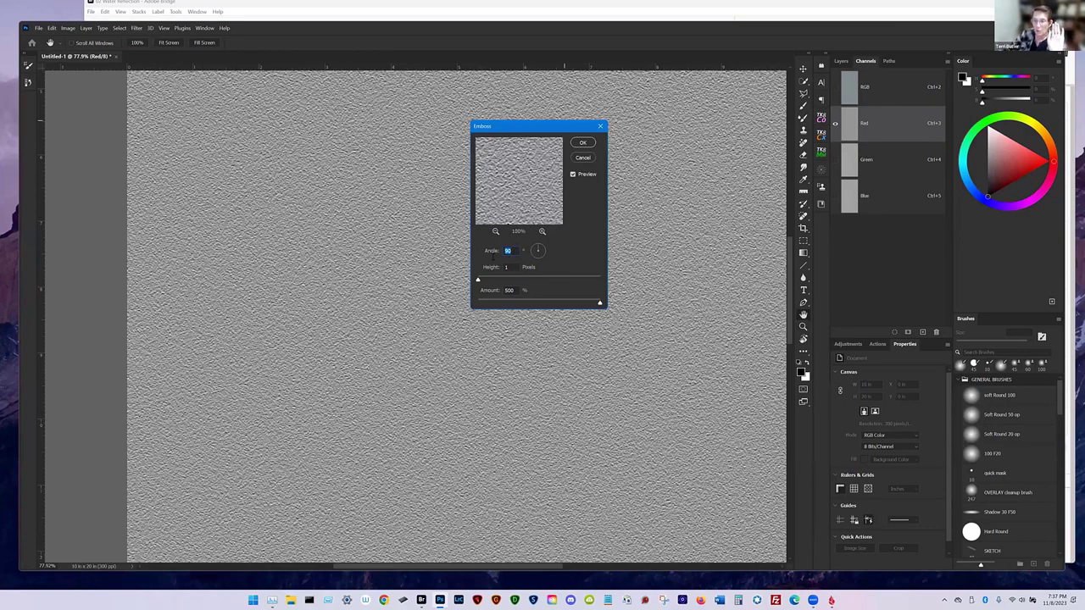
type("18")
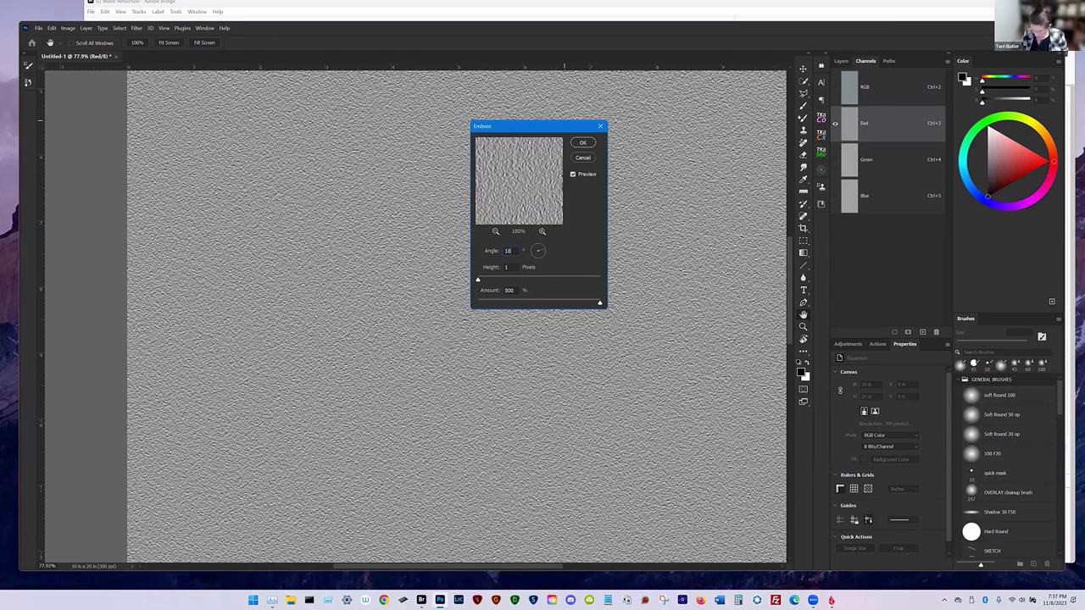
type("0")
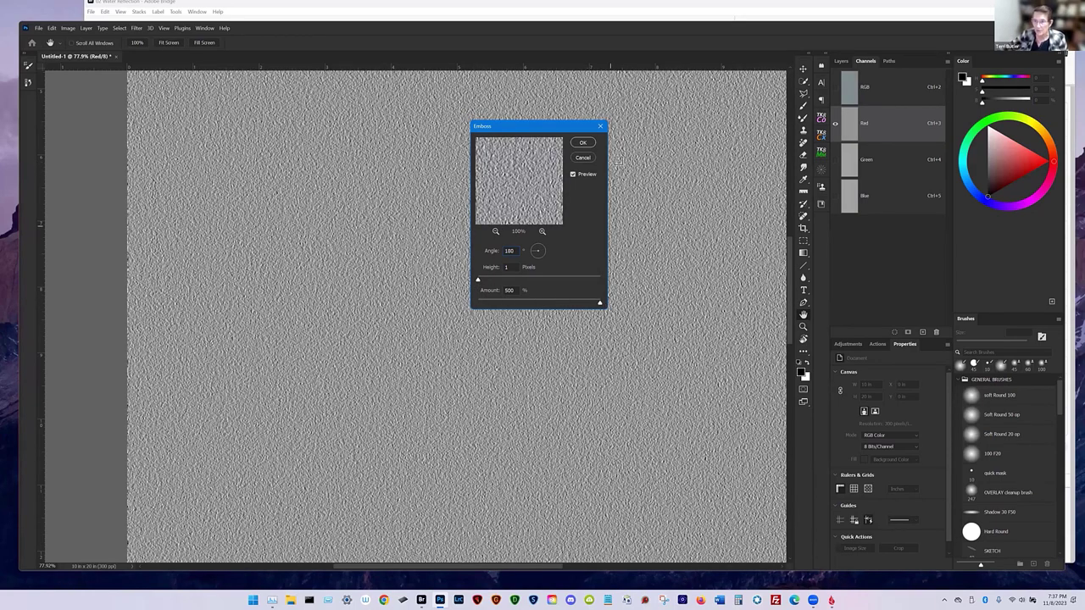
left_click(581, 144)
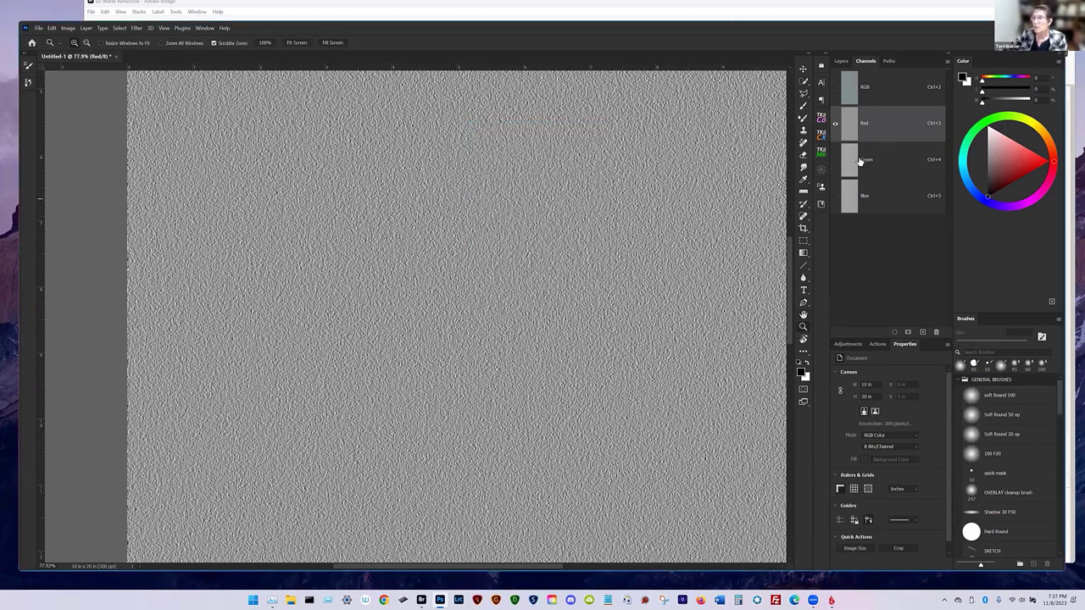
Emboss the Green channel with an angle of 90°, a height of 1 pixel and an amount of 500%
left_click(885, 158)
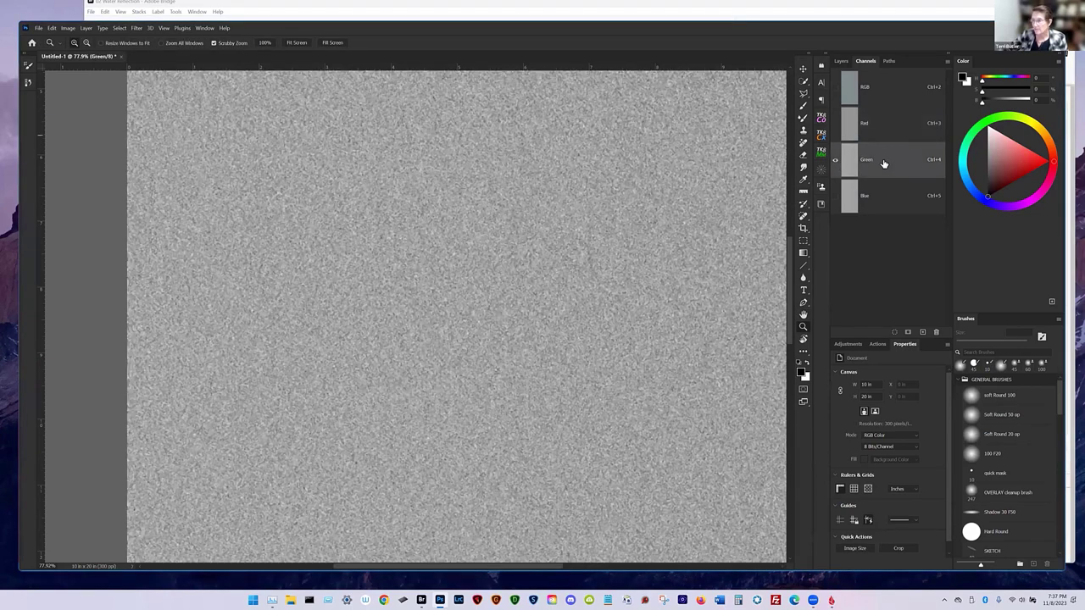
left_click(138, 28)
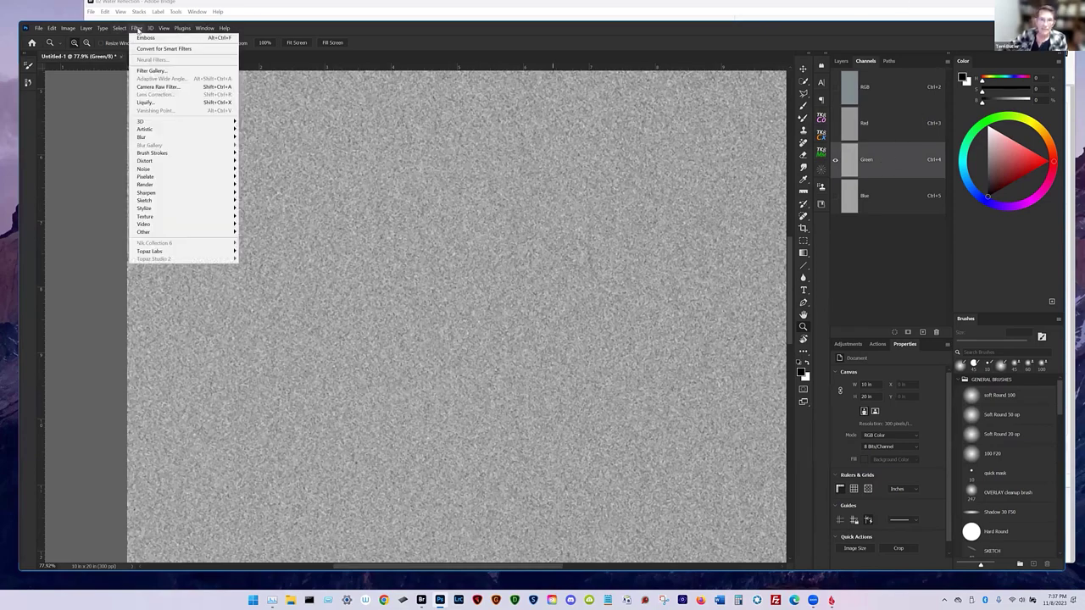
mouse_move(150, 209)
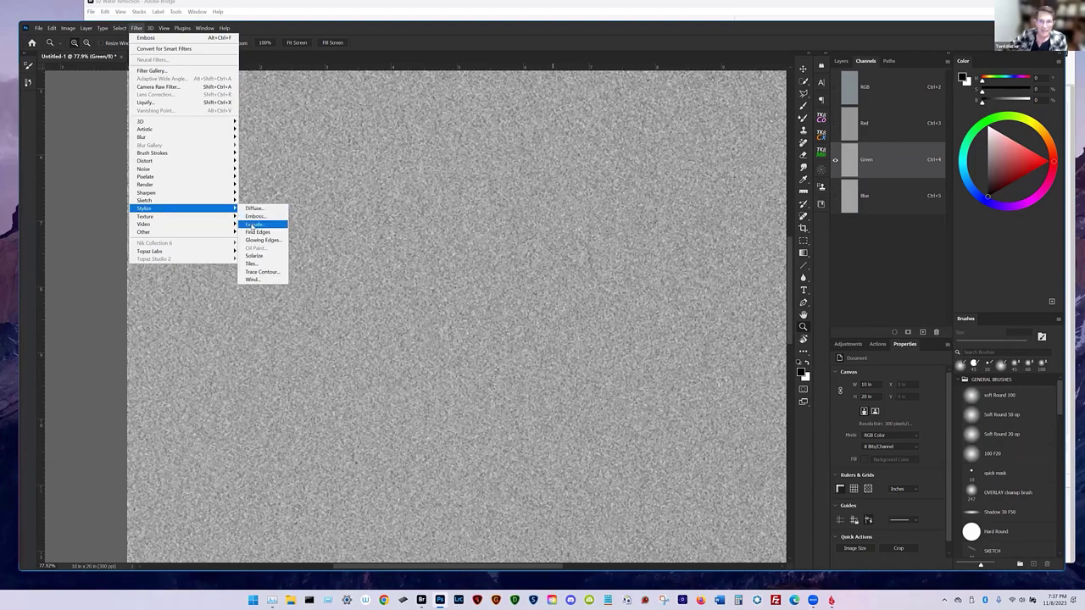
left_click(255, 217)
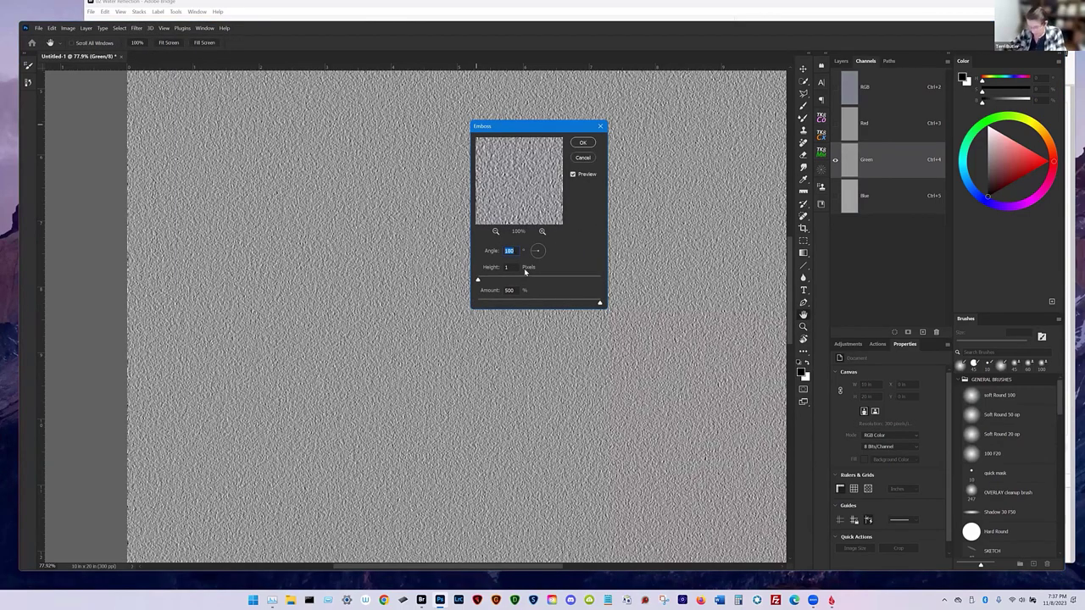
type("90")
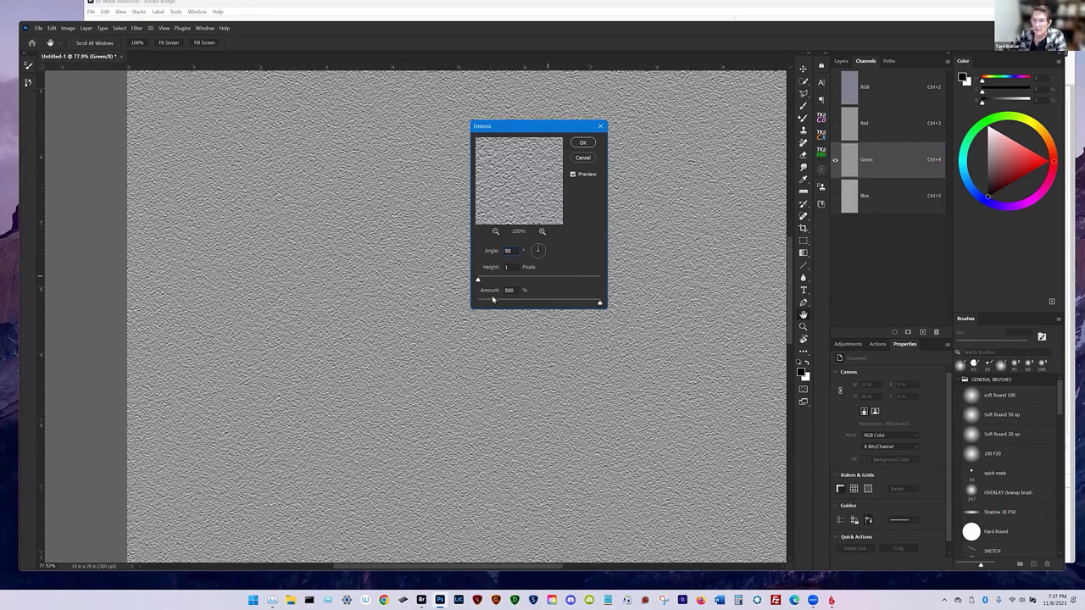
left_click(584, 144)
Fill the Blue channel with black and display the composite RGB image
left_click(835, 196)
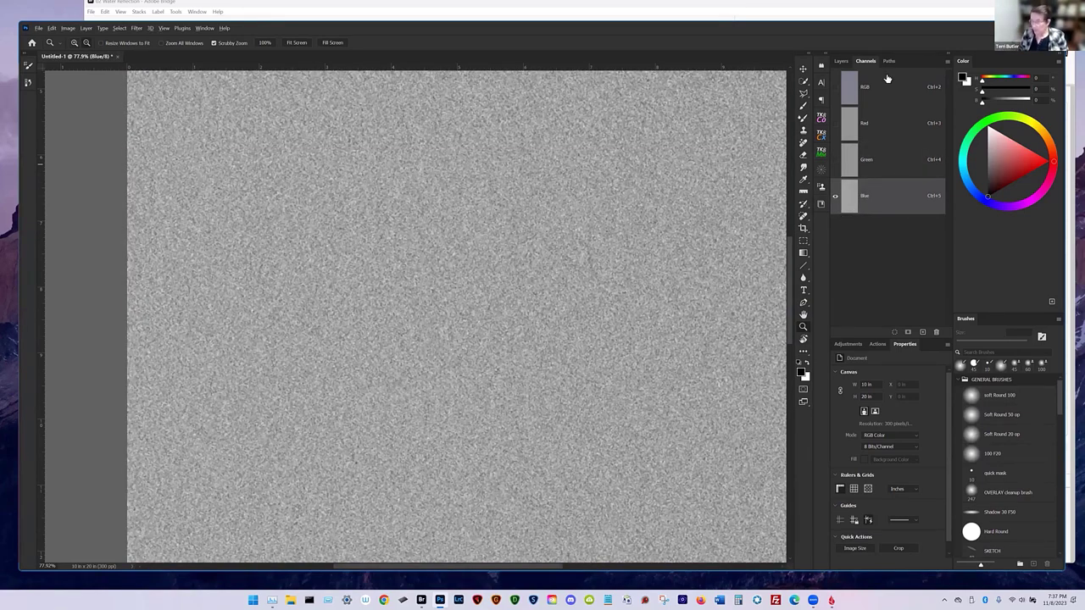
key("alt+BackSpace")
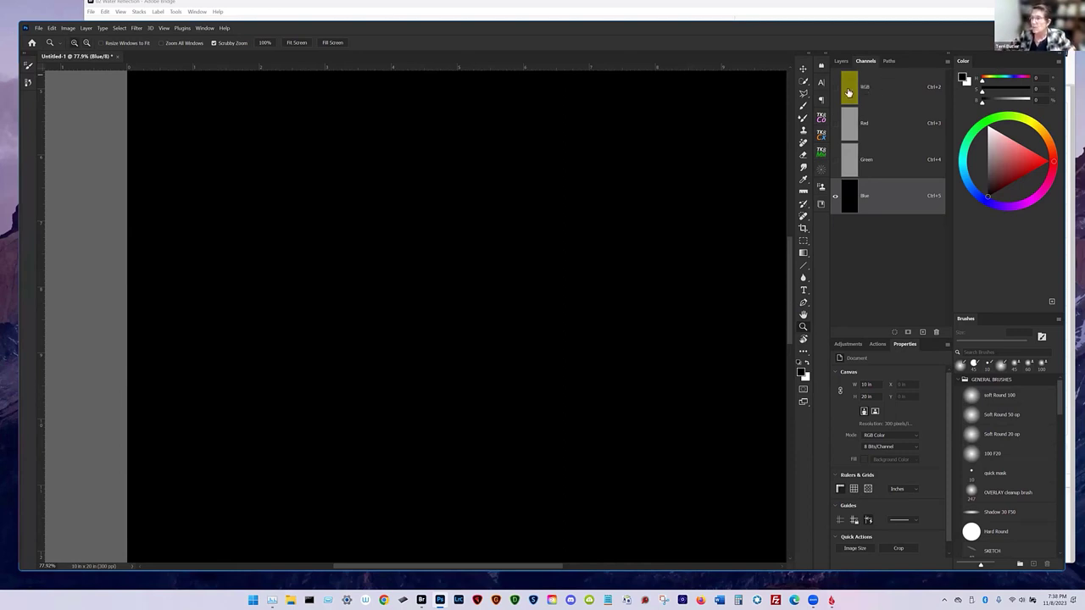
left_click(899, 94)
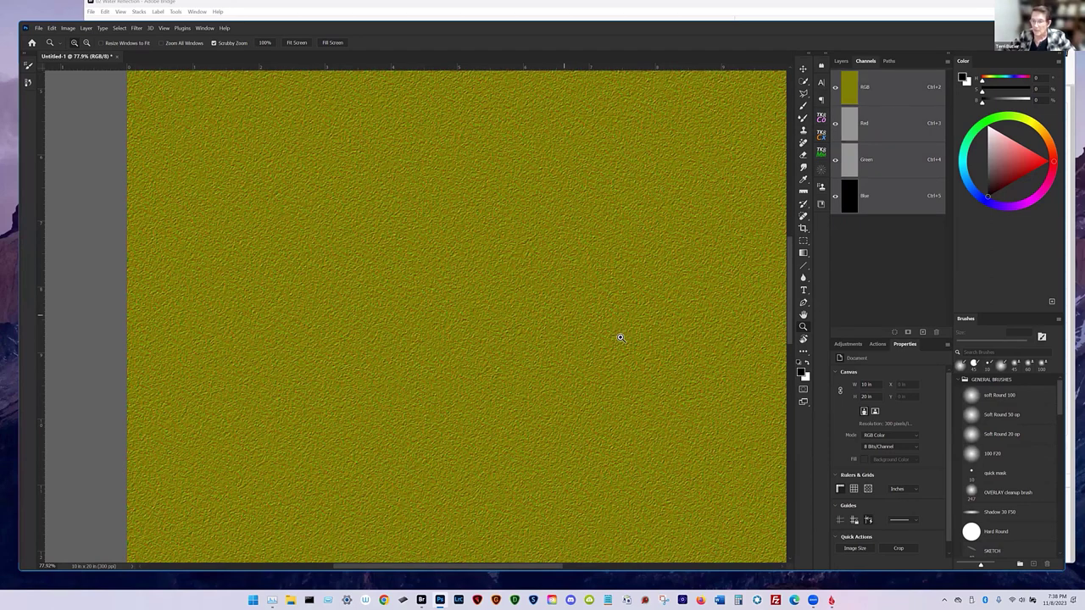
left_click_drag(594, 336, 551, 331)
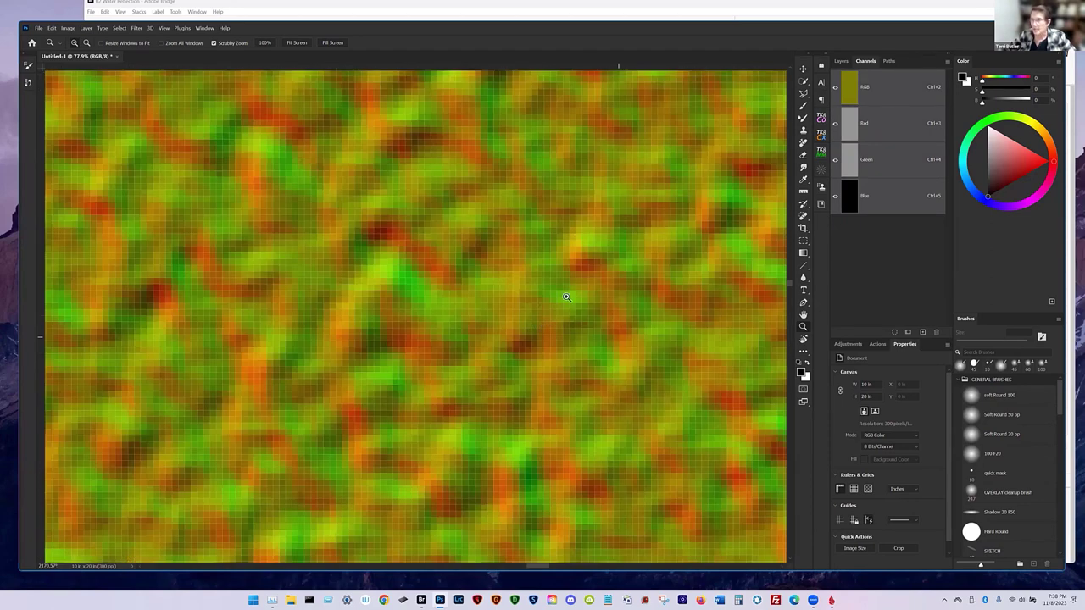
key("ctrl+0")
key("ctrl+minus")
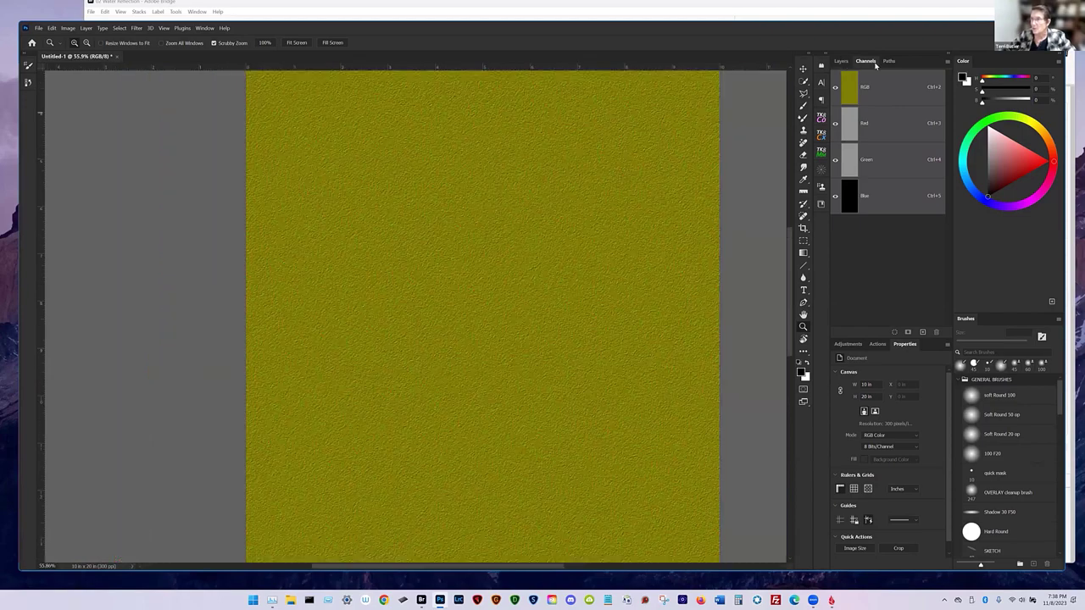
Return to the layer list and unlock the Background layer so it can be transformed
left_click(839, 61)
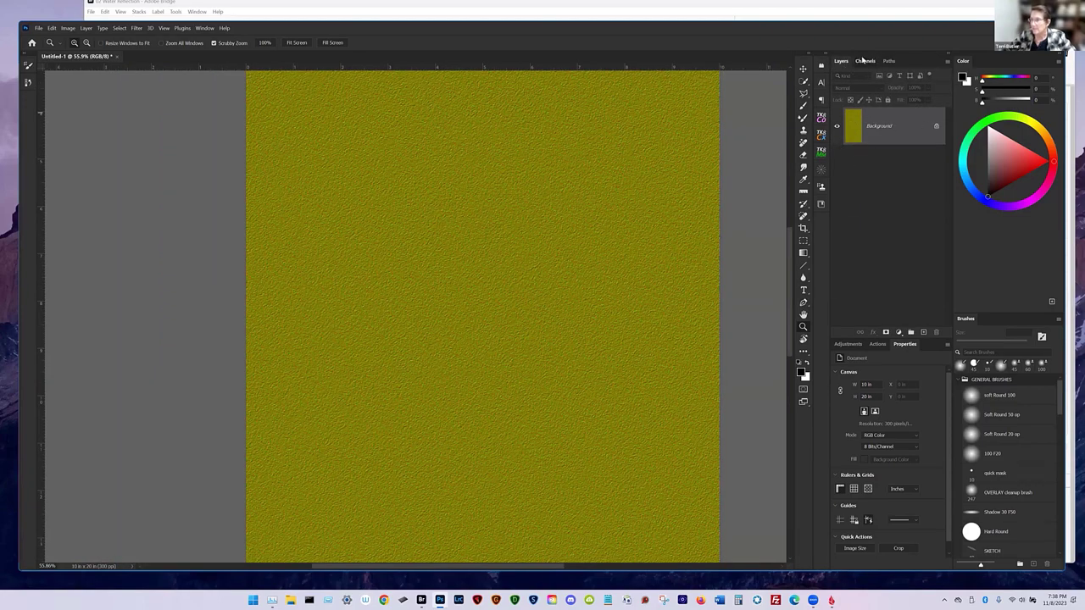
left_click(864, 61)
left_click(842, 62)
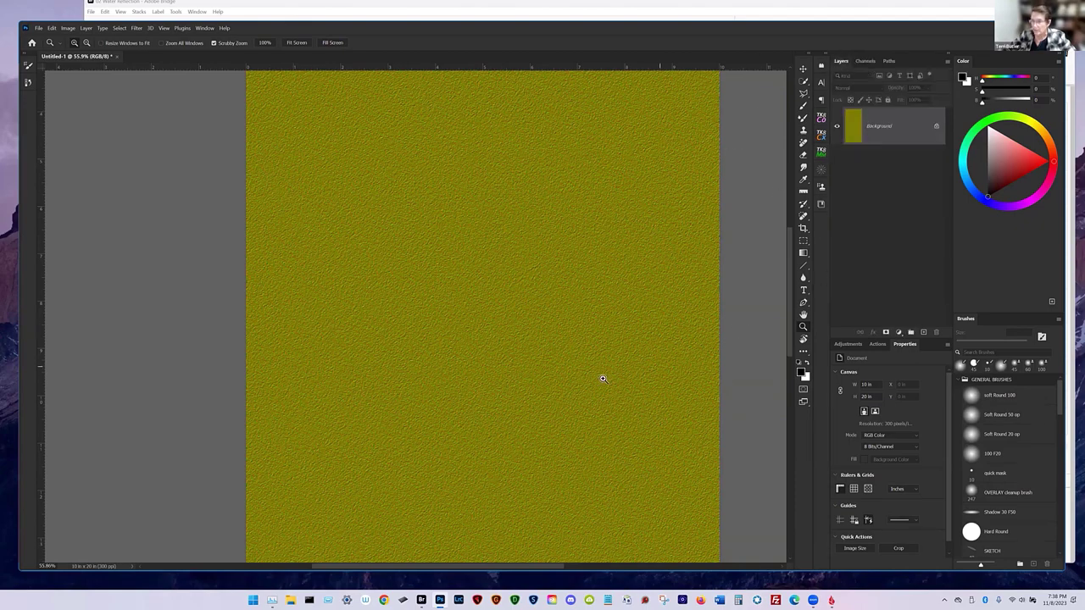
scroll(601, 379, "down", 5)
left_click_drag(729, 416, 537, 404)
left_click_drag(447, 359, 452, 275)
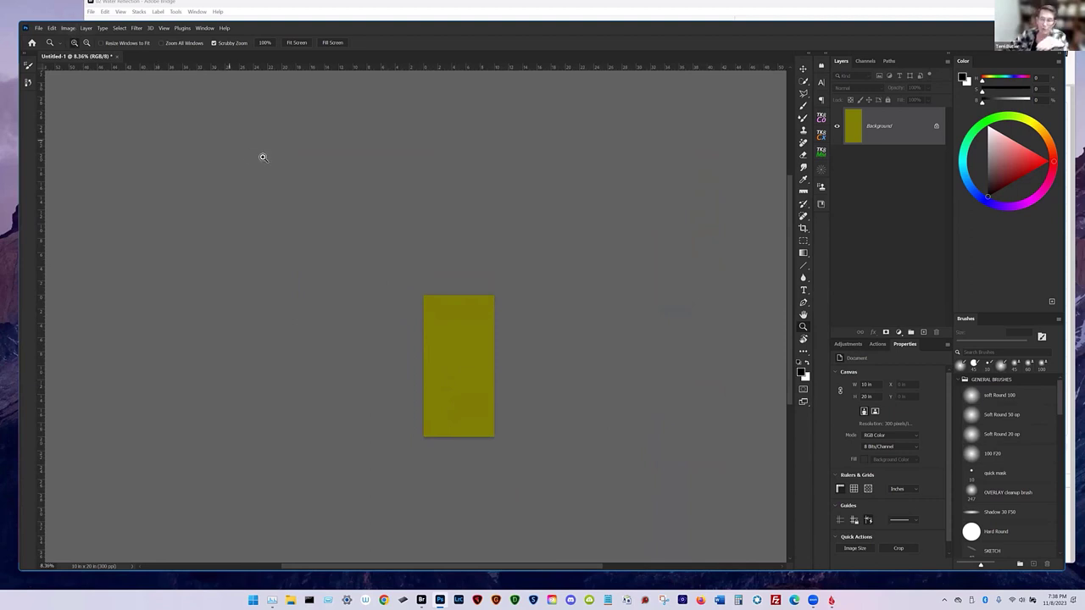
left_click_drag(615, 257, 597, 270)
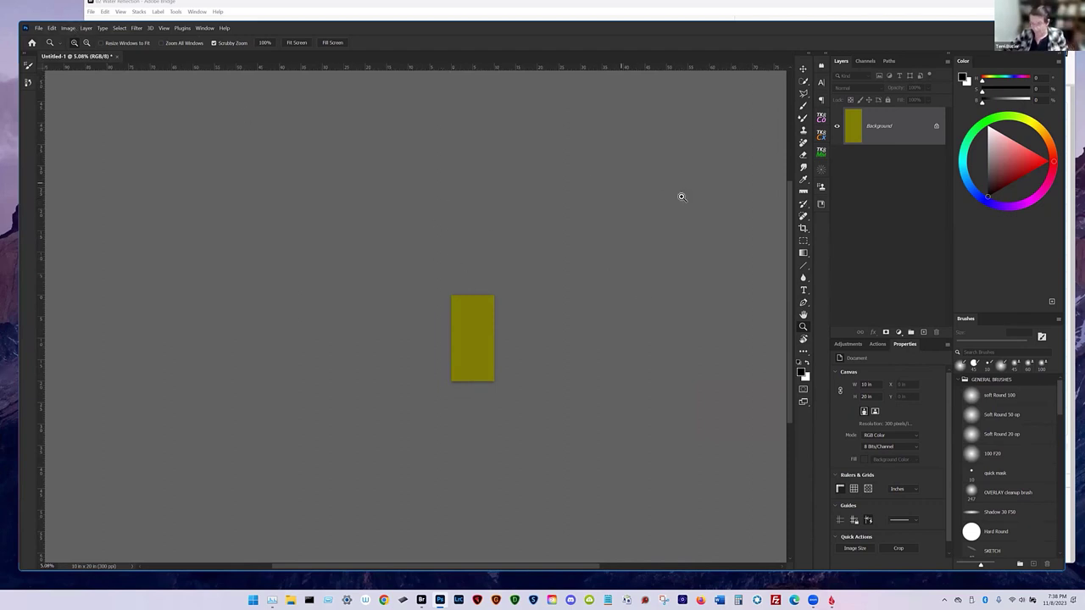
left_click(938, 129)
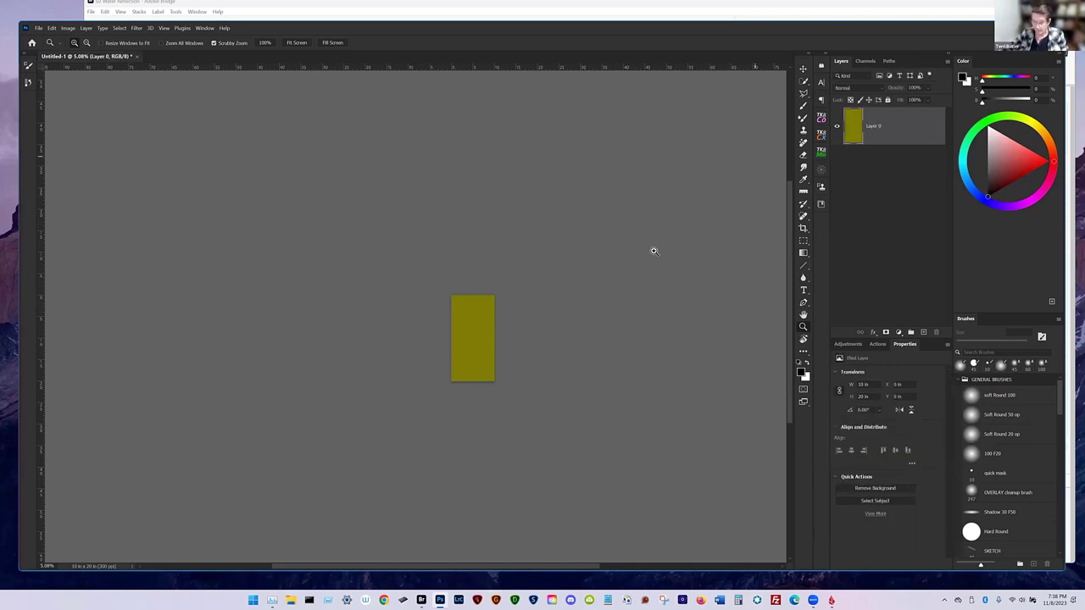
Apply a Perspective transform to Layer 0, spreading its bottom edge evenly to about 297 in wide
key("ctrl+t")
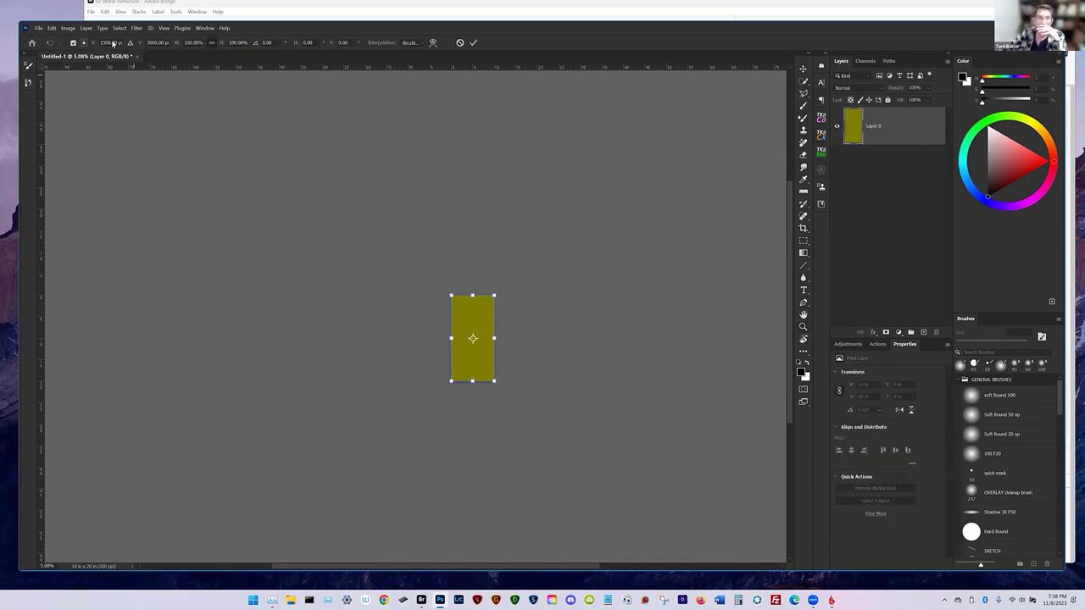
left_click(52, 28)
mouse_move(72, 212)
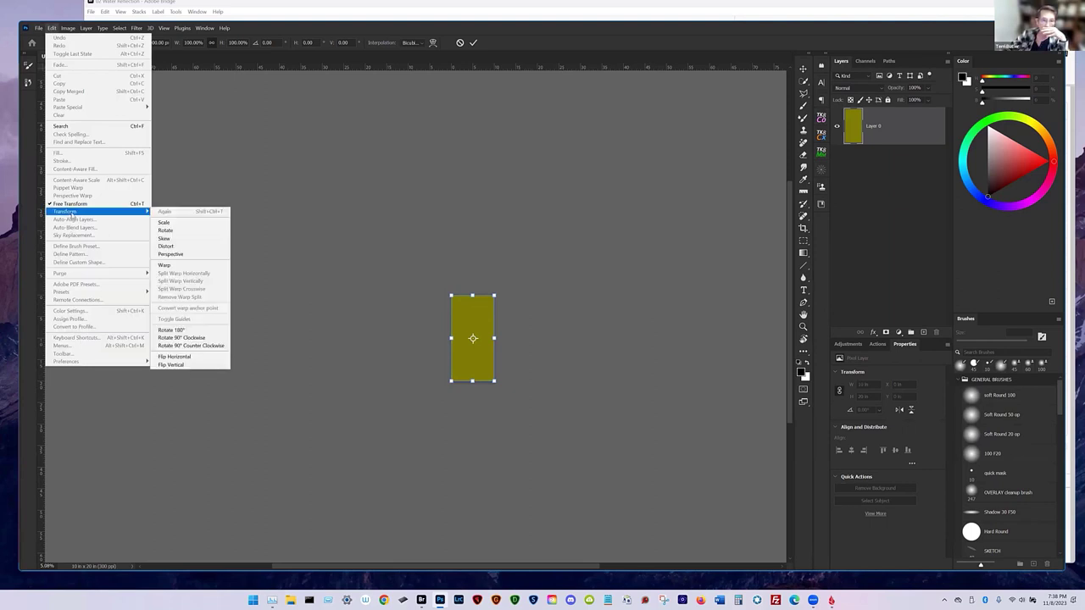
left_click(171, 254)
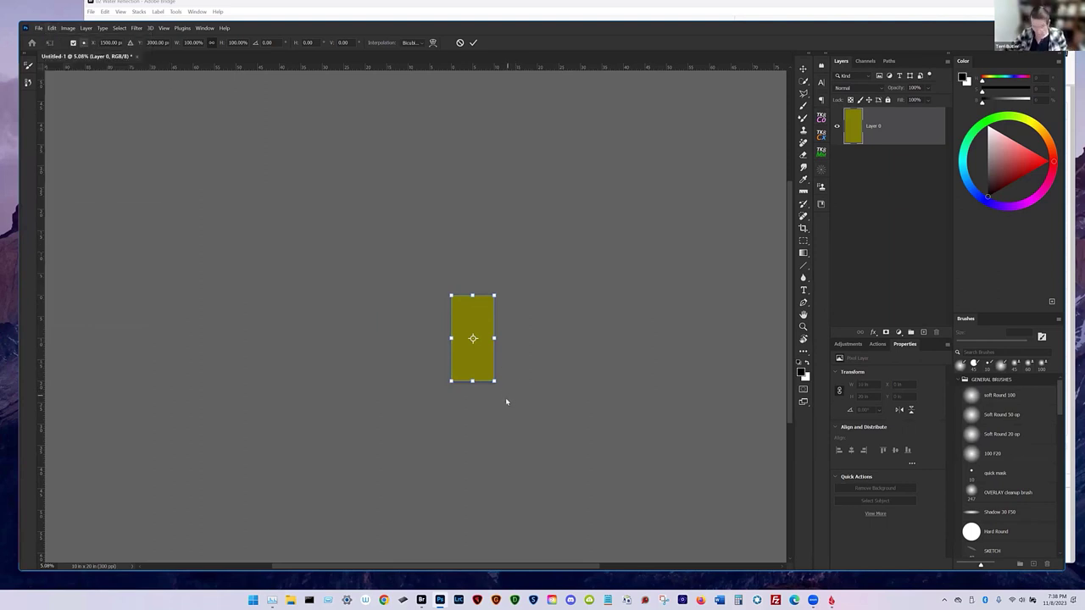
left_click_drag(497, 384, 812, 327)
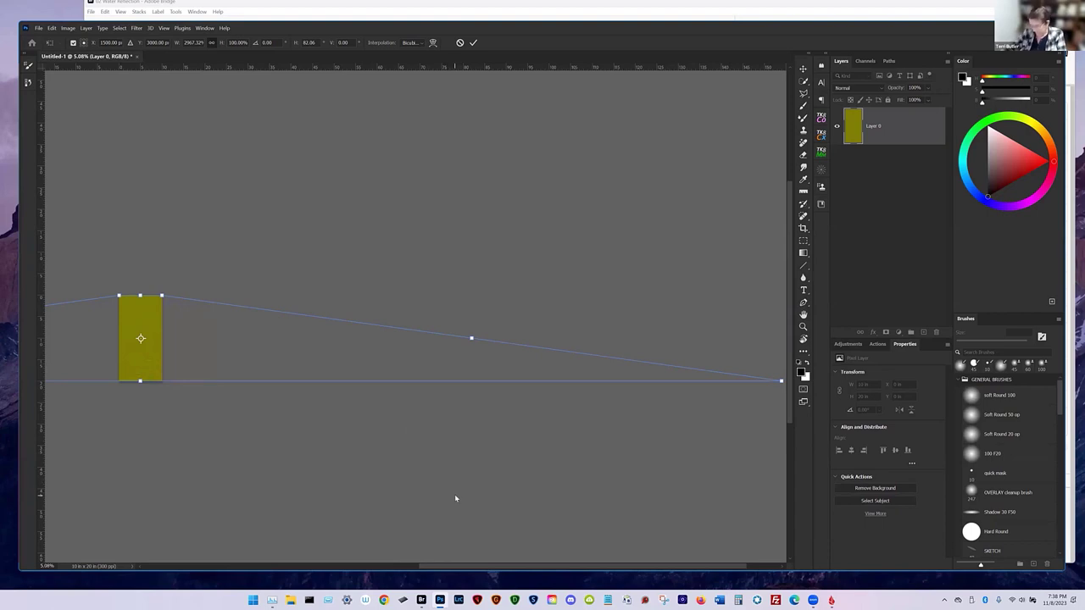
key("Return")
key("z")
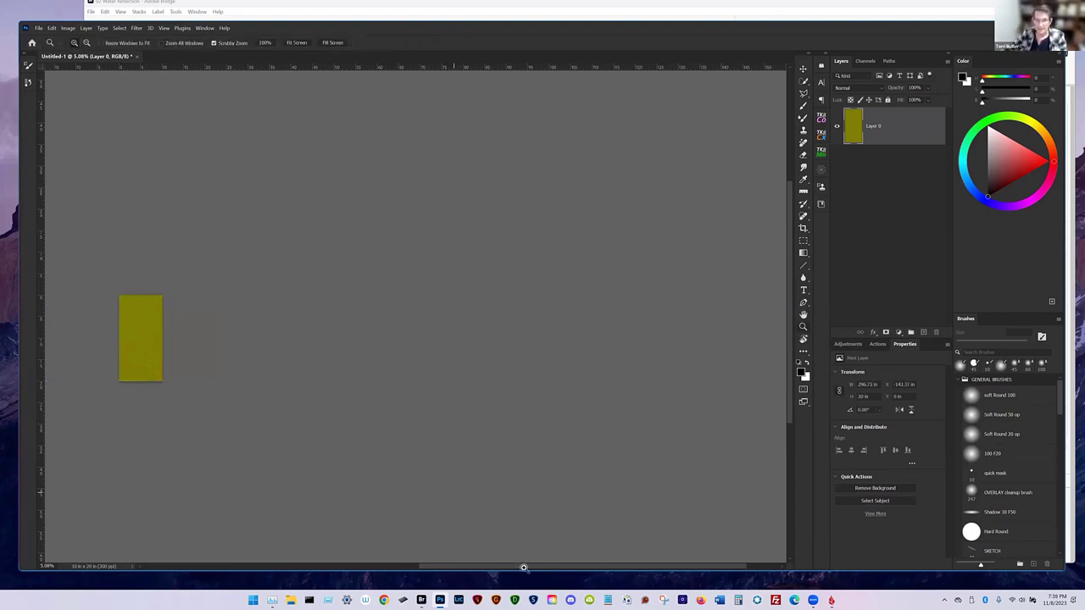
scroll(450, 500, "left", 3)
left_click_drag(288, 371, 339, 365)
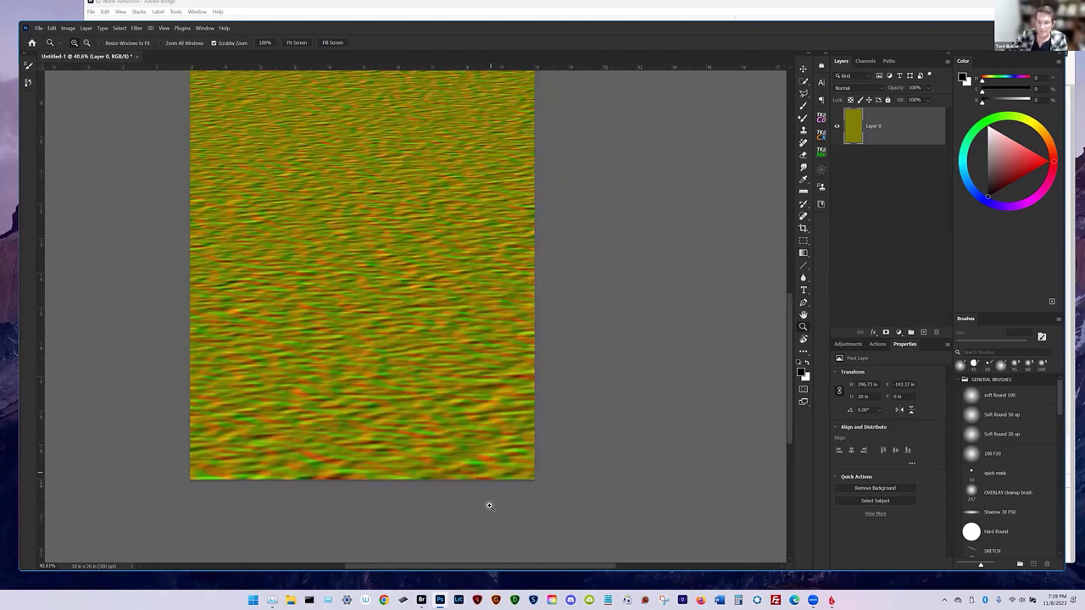
left_click_drag(457, 515, 452, 508)
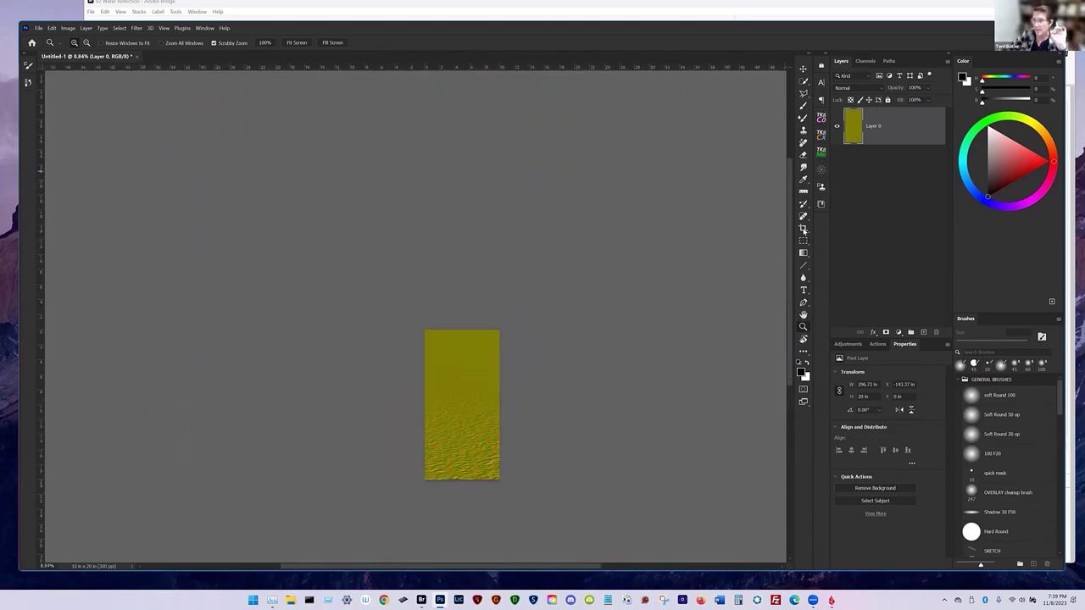
Crop to the existing canvas bounds with Delete Cropped Pixels enabled to discard the overhanging parts of the layer
left_click(804, 229)
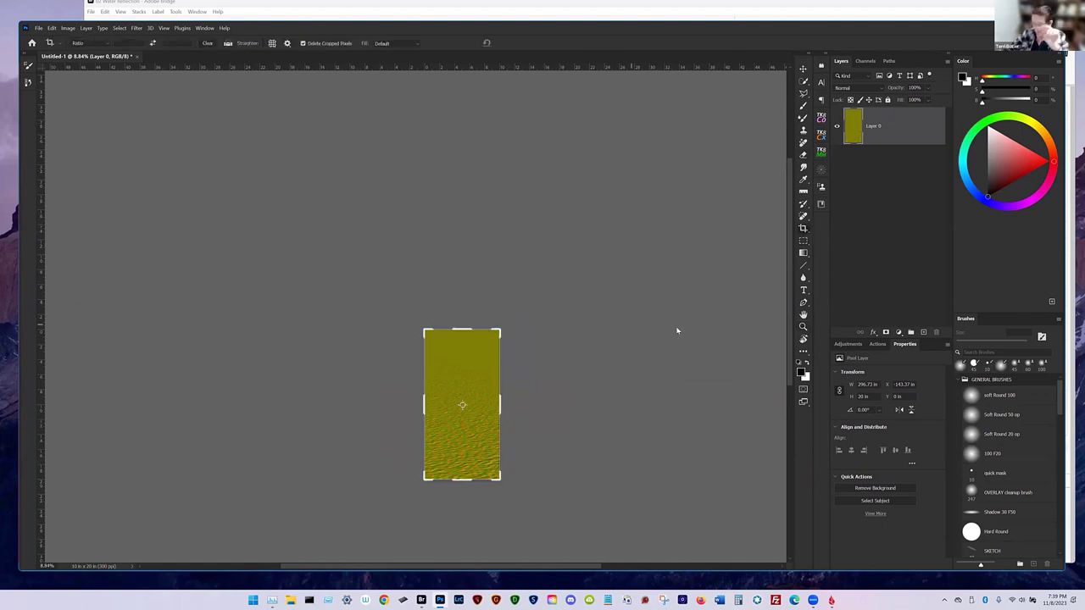
left_click(486, 353)
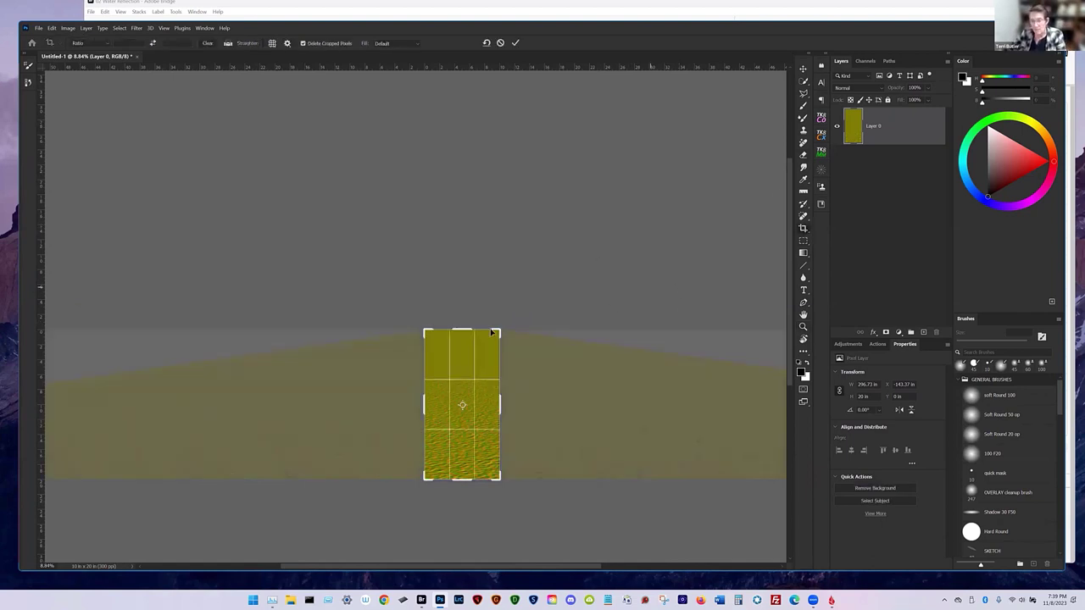
key("Return")
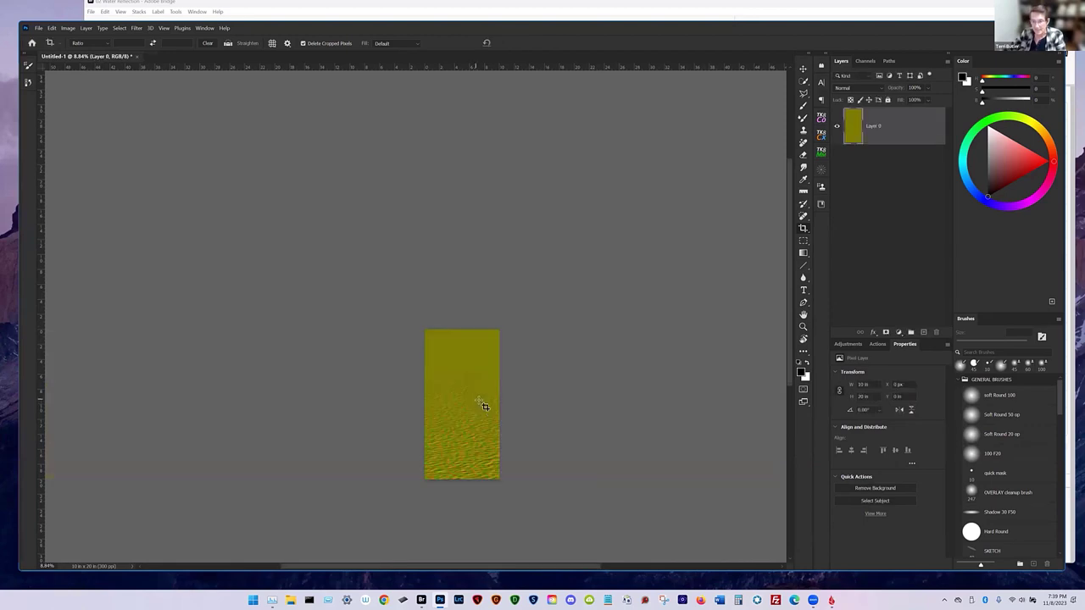
left_click(804, 70)
key("z")
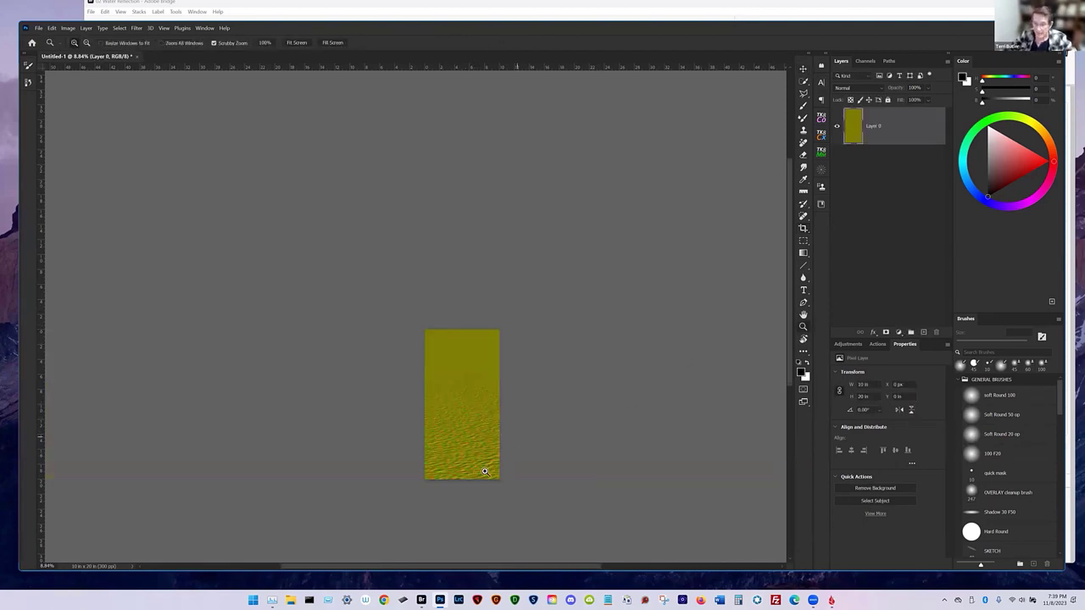
Apply a second Perspective transform to Layer 0, spreading its bottom edge evenly to about 30 in wide
left_click_drag(487, 467, 483, 452)
key("ctrl+minus")
key("ctrl+minus")
key("ctrl+minus")
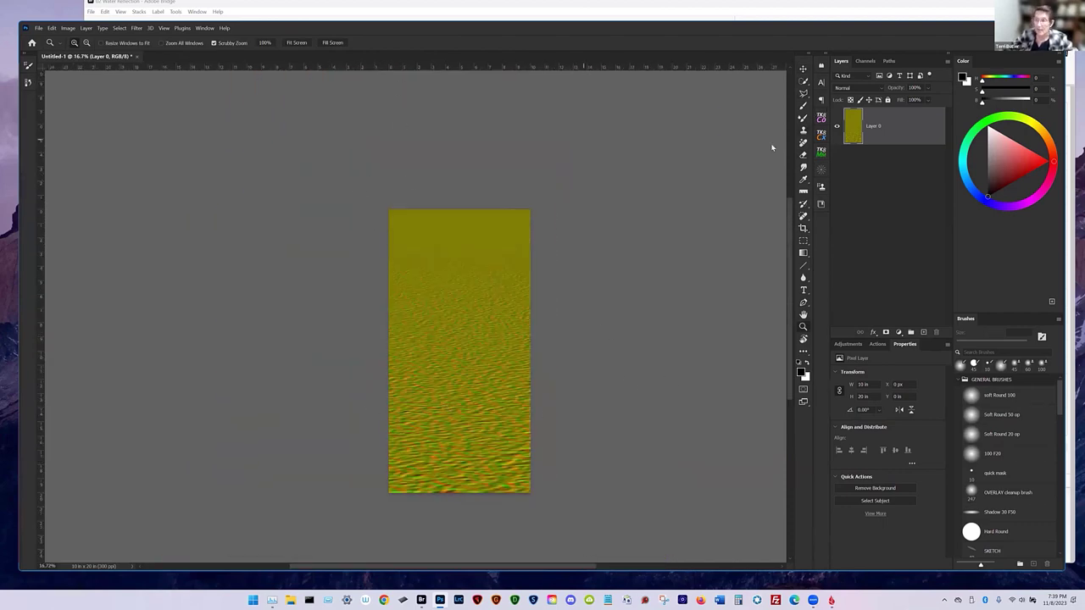
key("ctrl+t")
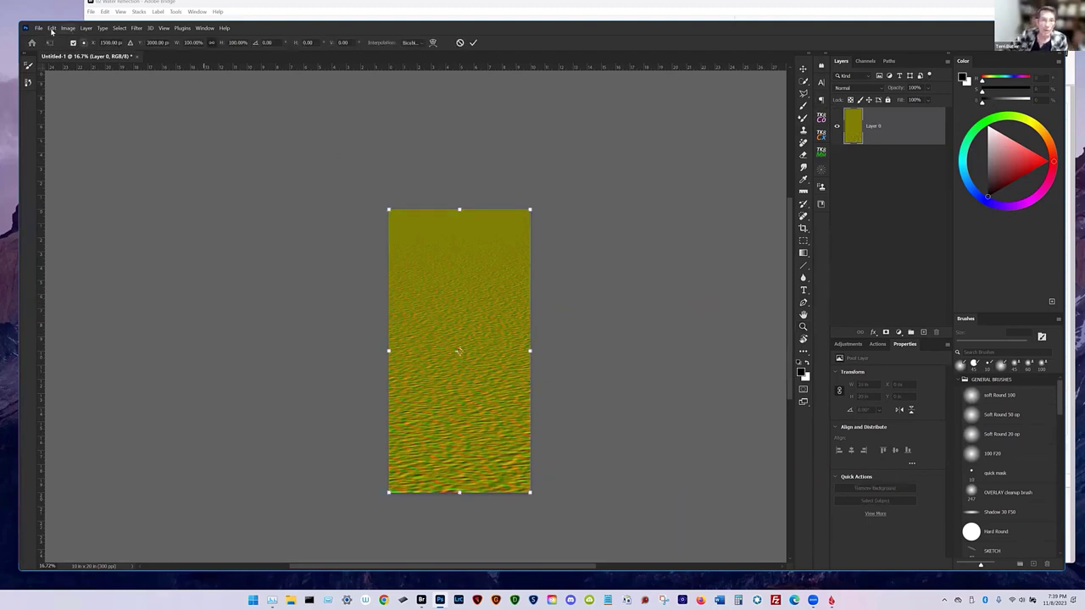
left_click(52, 28)
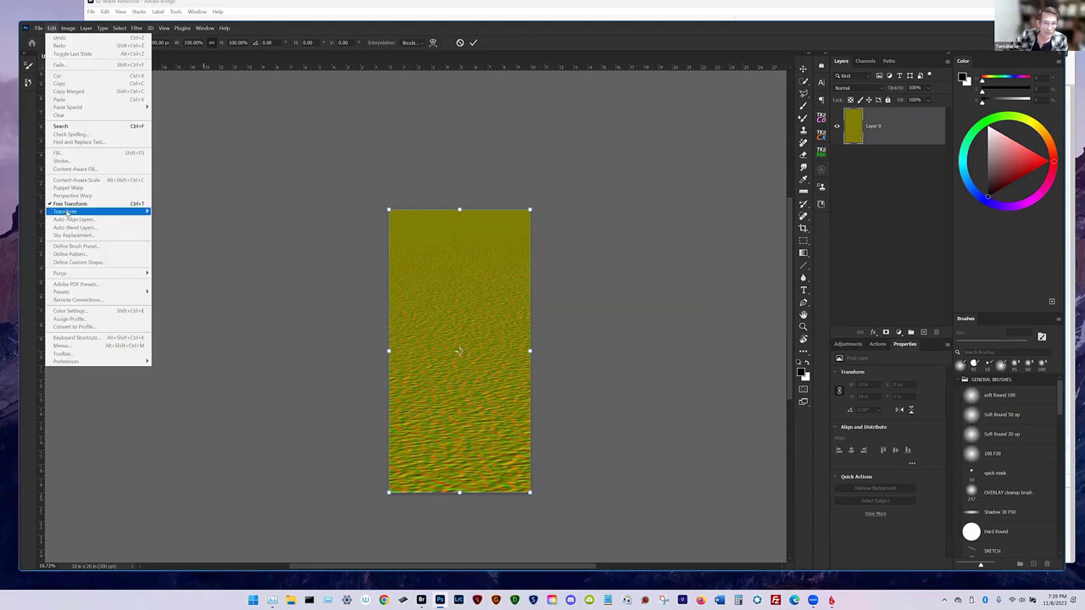
mouse_move(66, 213)
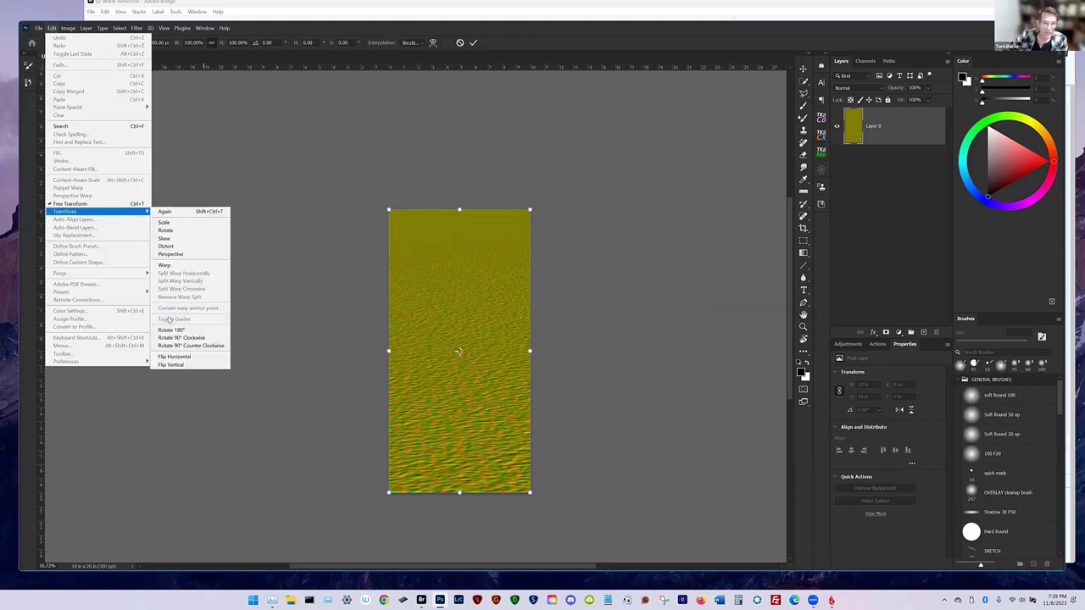
left_click(173, 254)
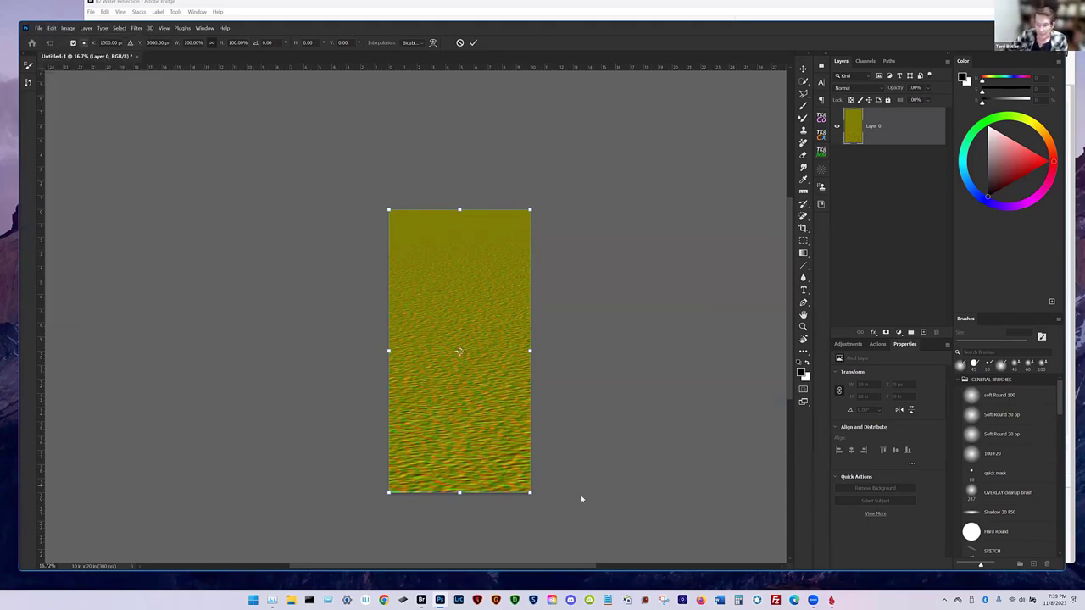
left_click_drag(532, 494, 649, 491)
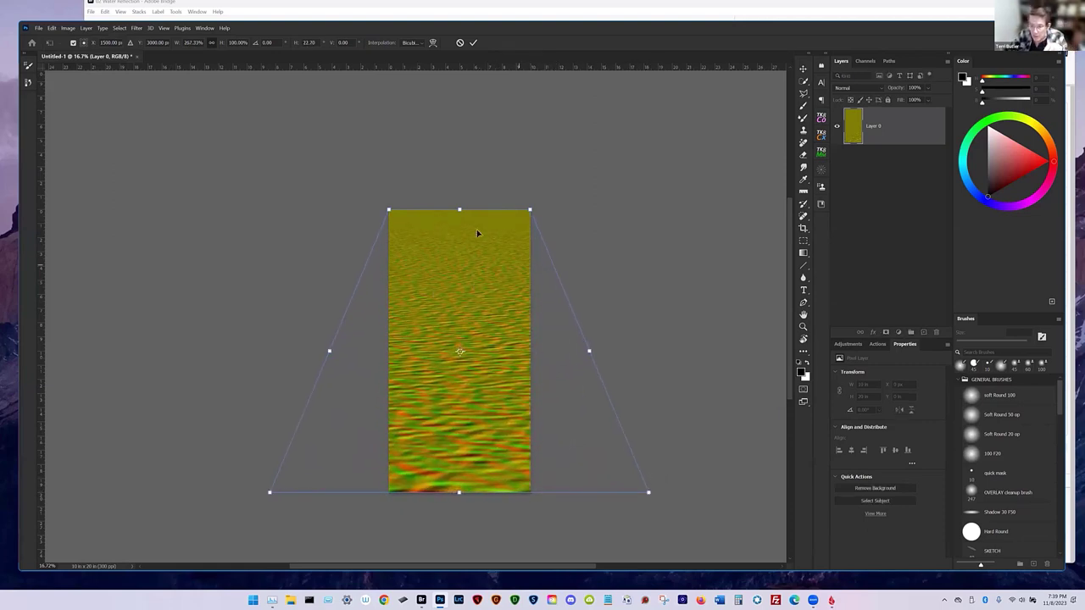
left_click_drag(650, 493, 673, 491)
left_click(474, 43)
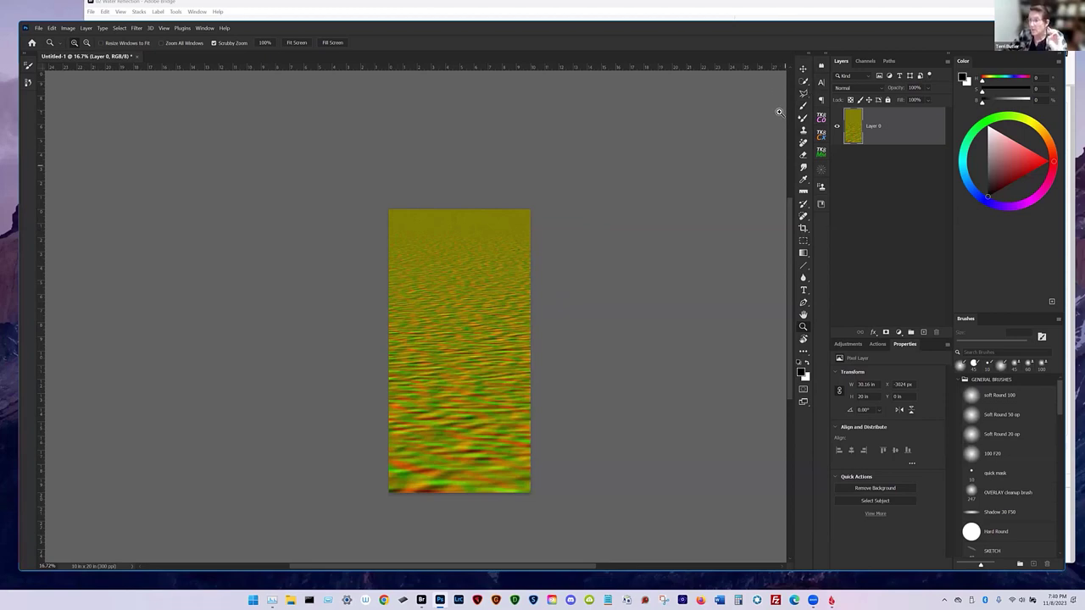
Crop to the existing canvas bounds to discard the overhanging pixels, and set the crop ratio to 1 : 1 (Square)
left_click(803, 229)
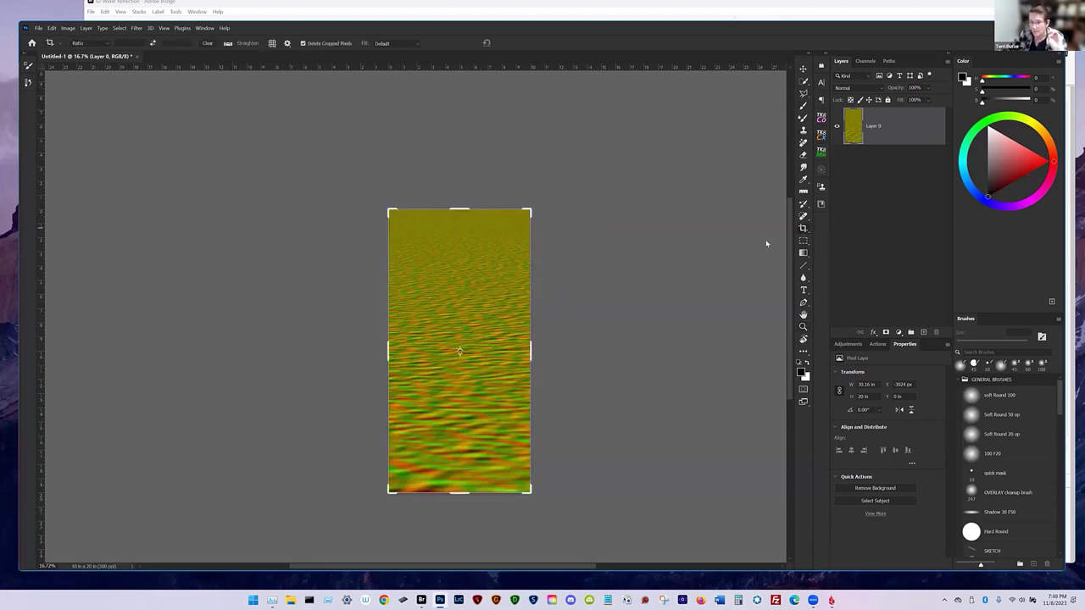
left_click(744, 256)
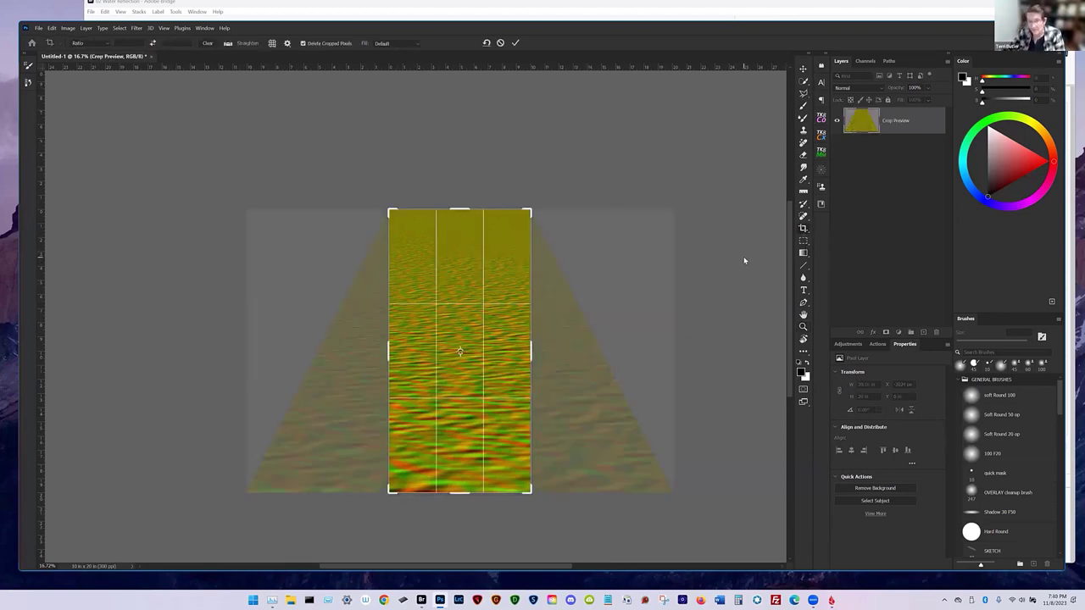
key("Return")
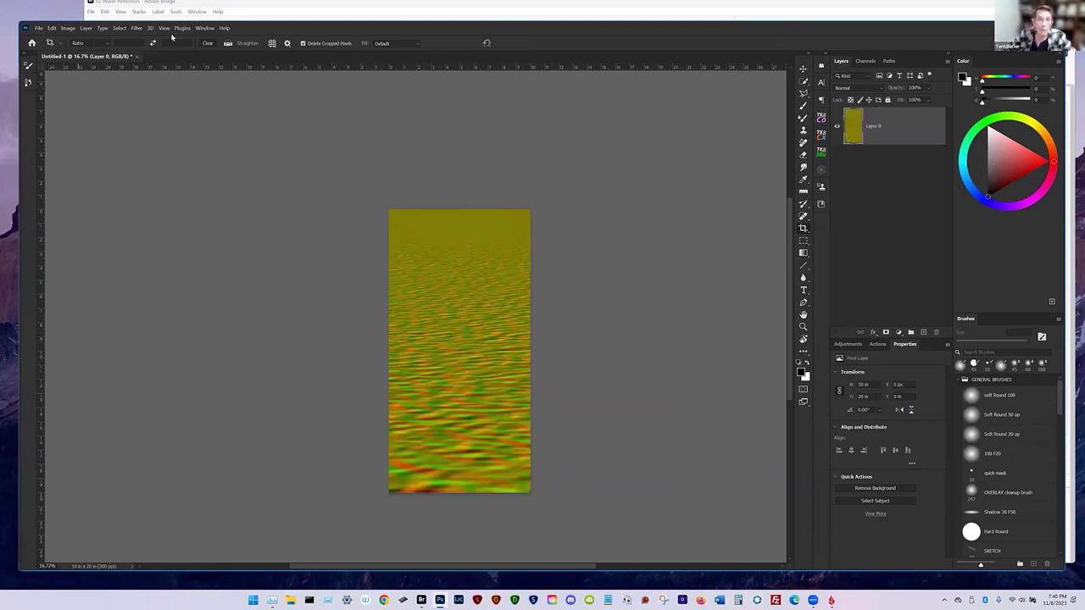
left_click(110, 44)
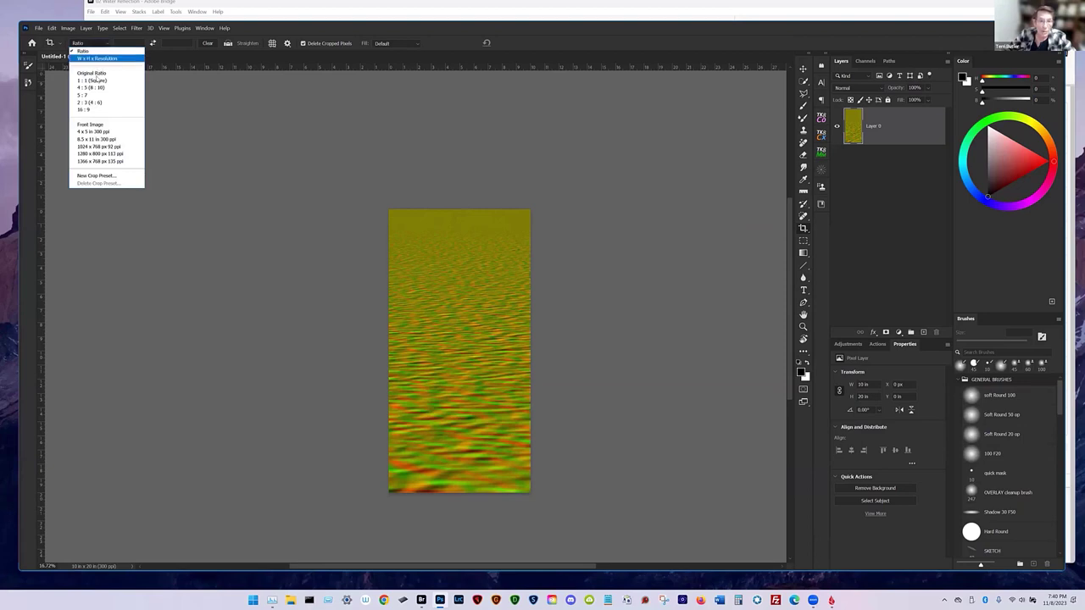
left_click(102, 82)
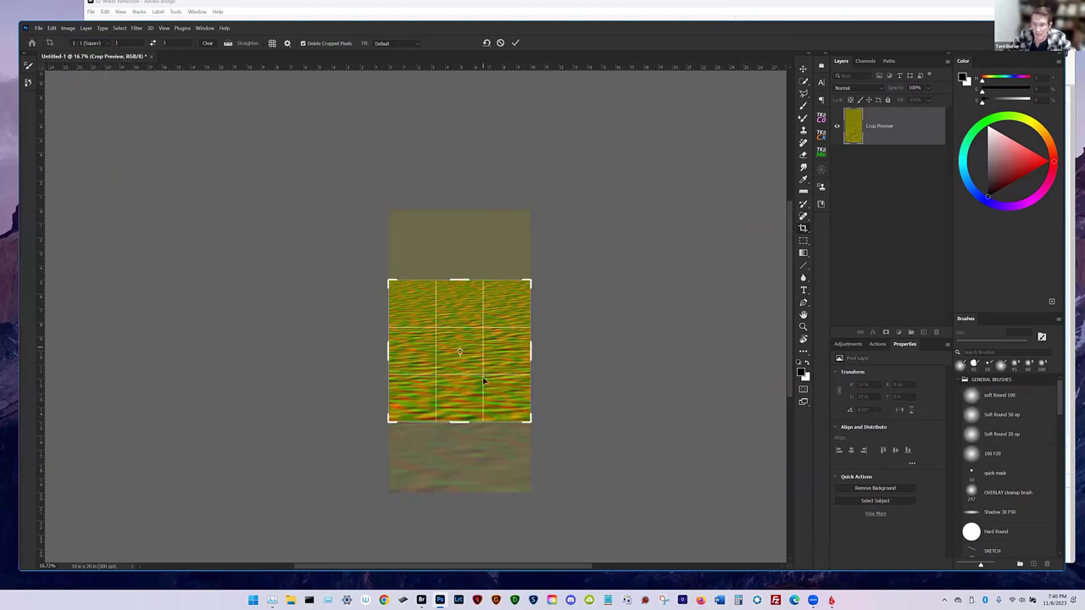
Try cropping the map to a 10 in square taken from its upper-middle part
left_click_drag(460, 296, 463, 311)
left_click_drag(473, 260, 473, 275)
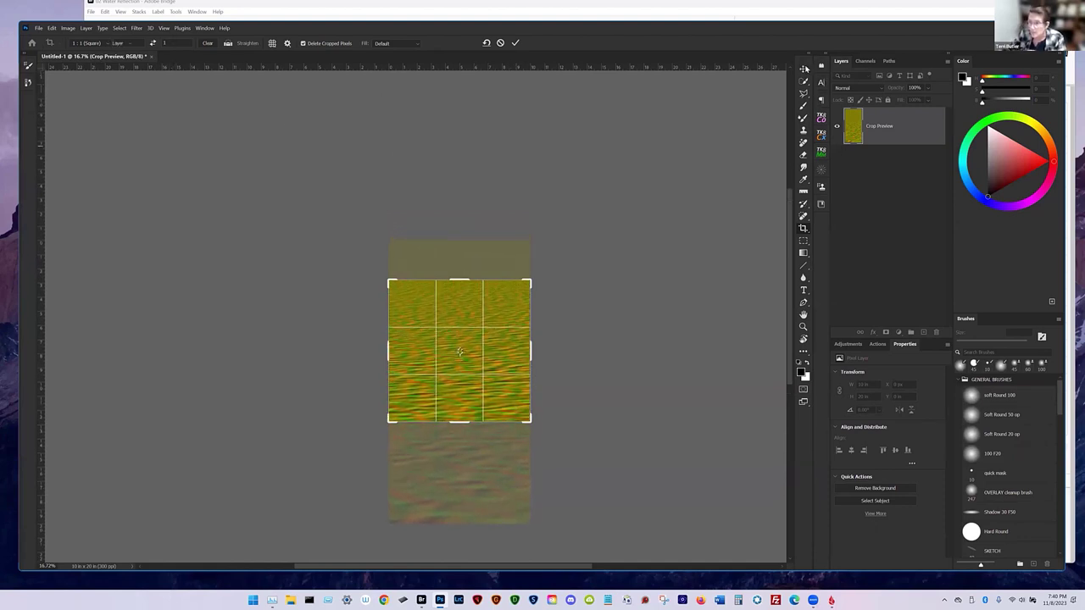
key("Return")
key("v")
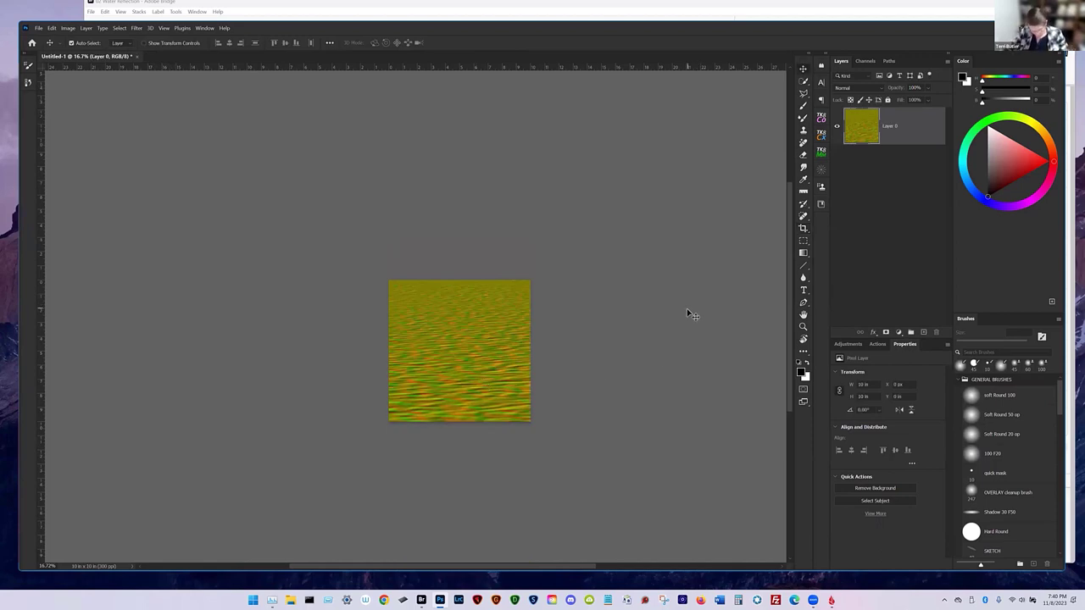
Examine the ripple size and density of the map from its upper edge down to its lower edge
left_click(804, 326)
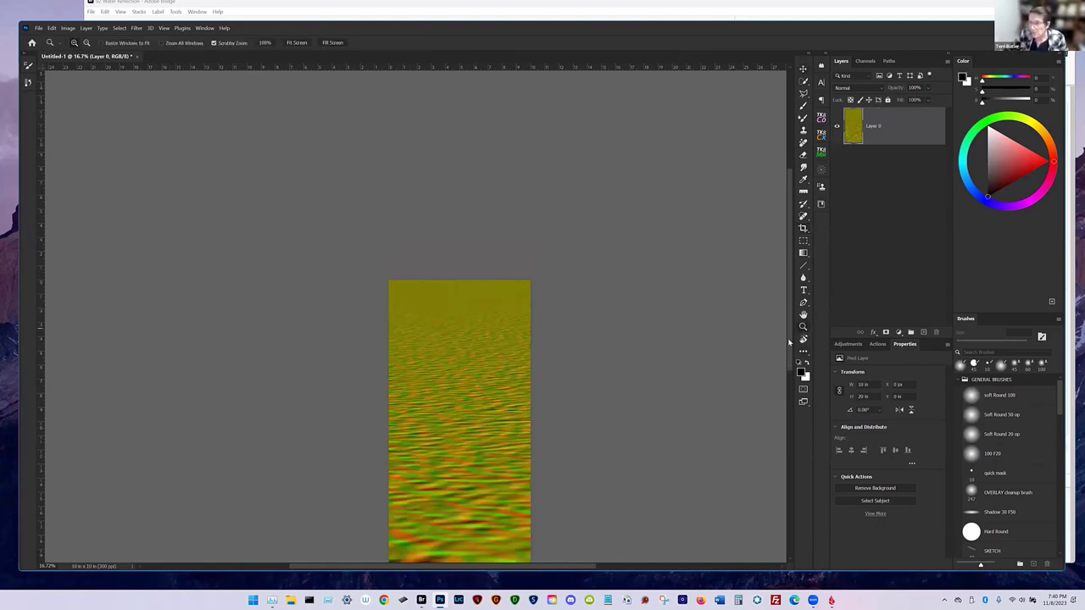
left_click_drag(469, 339, 700, 246)
scroll(450, 285, "up", 5)
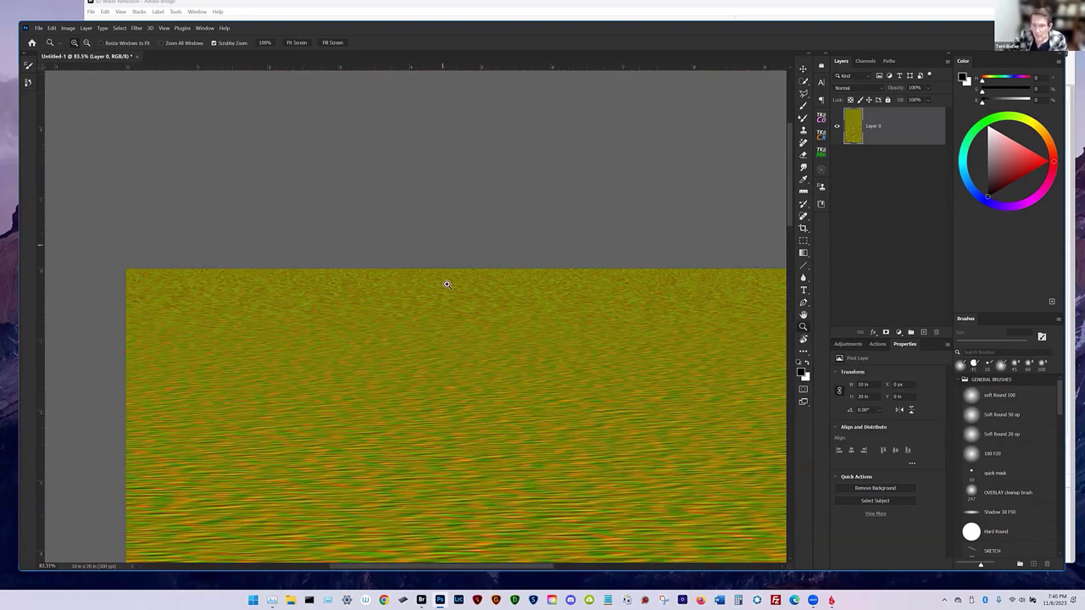
scroll(437, 252, "down", 12)
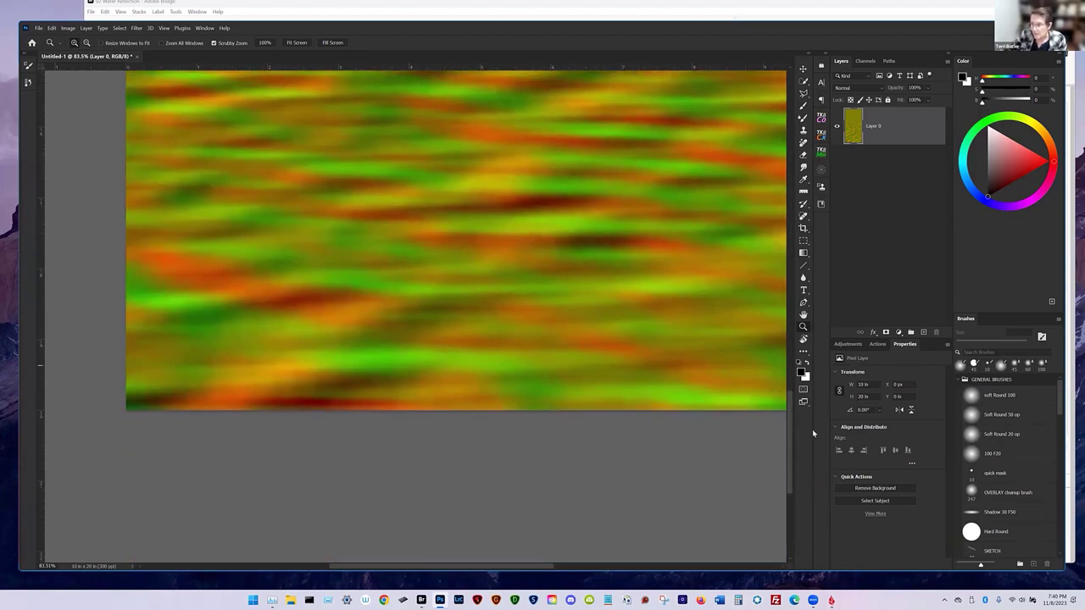
scroll(719, 304, "up", 15)
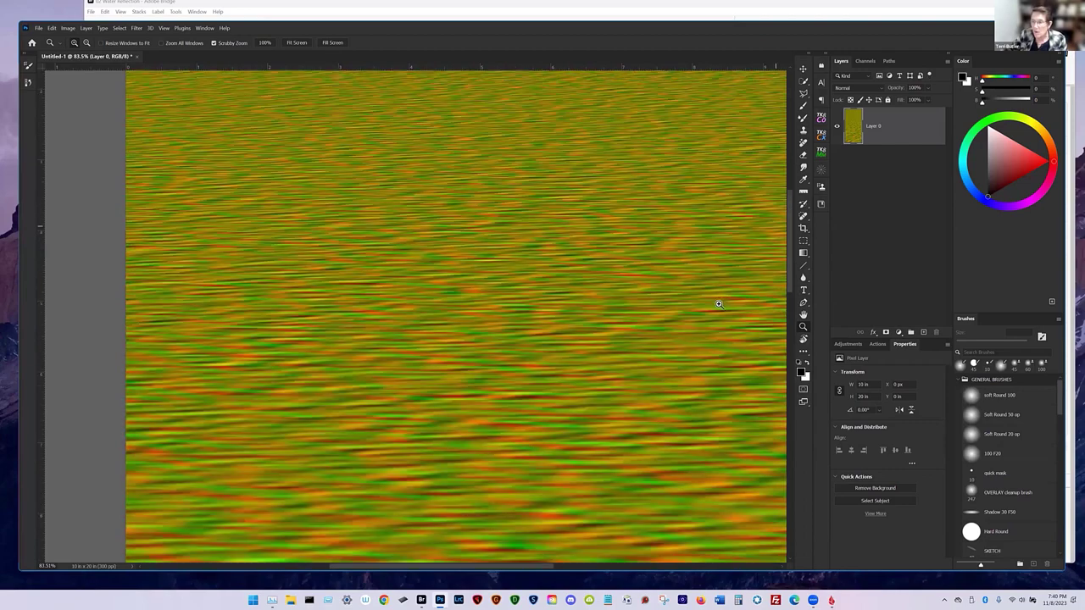
left_click_drag(719, 303, 681, 308)
left_click_drag(667, 417, 788, 329)
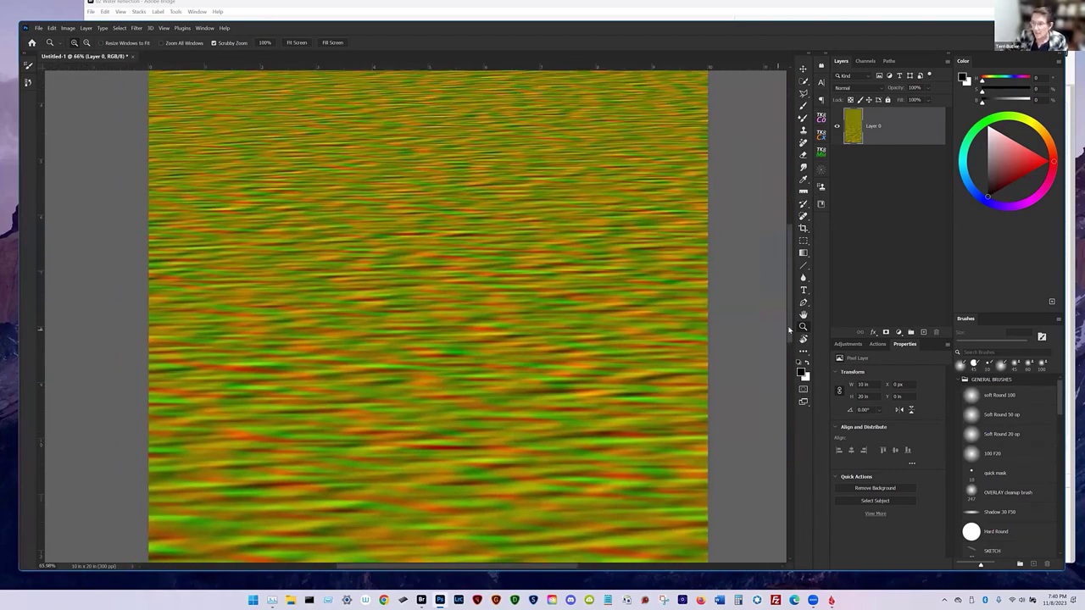
scroll(722, 274, "up", 5)
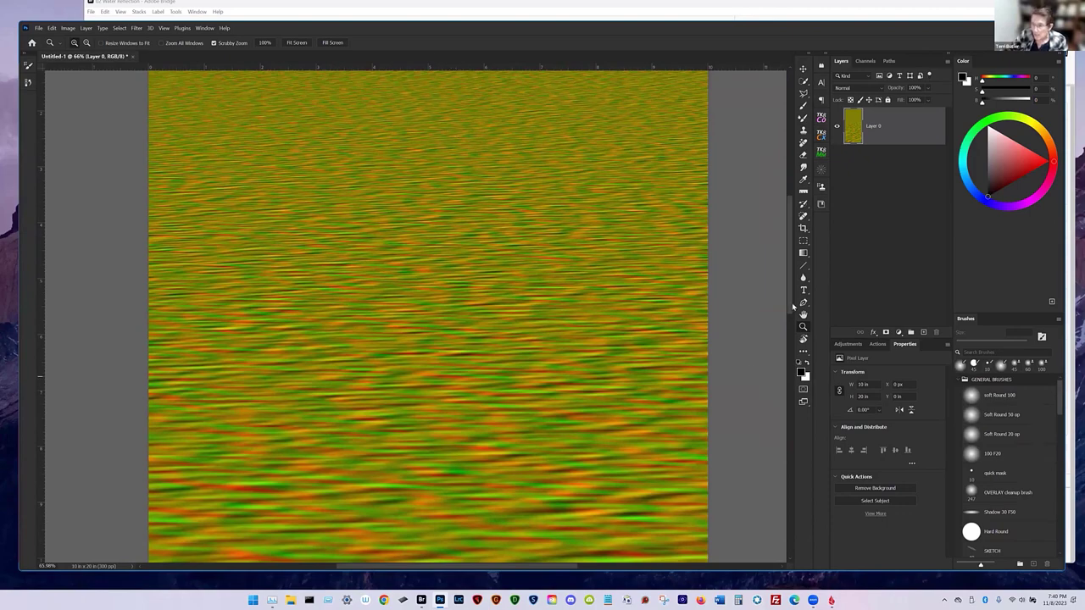
scroll(791, 302, "down", 5)
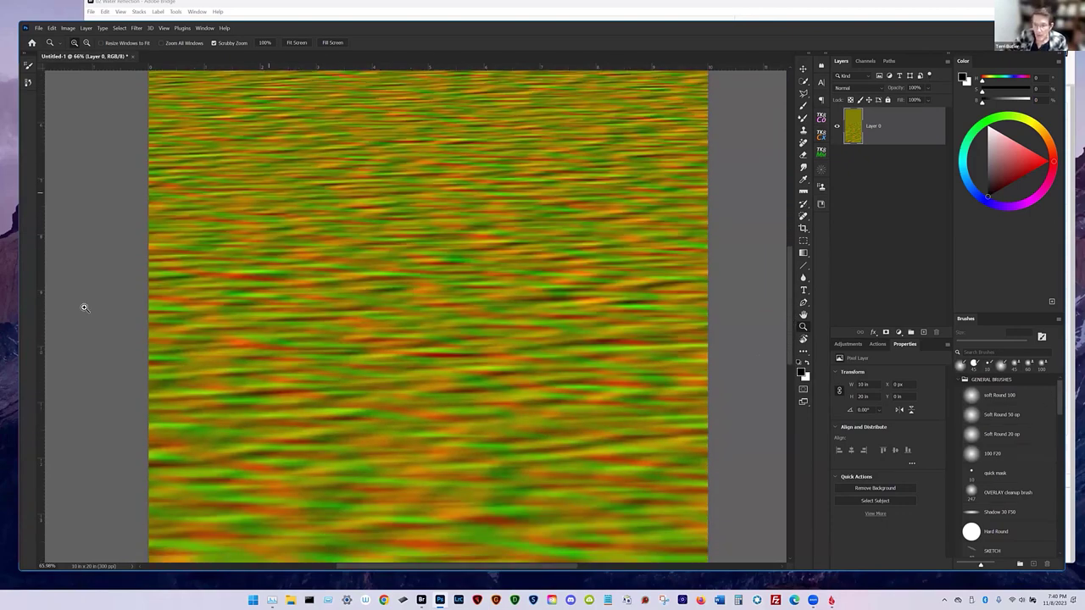
scroll(791, 363, "up", 5)
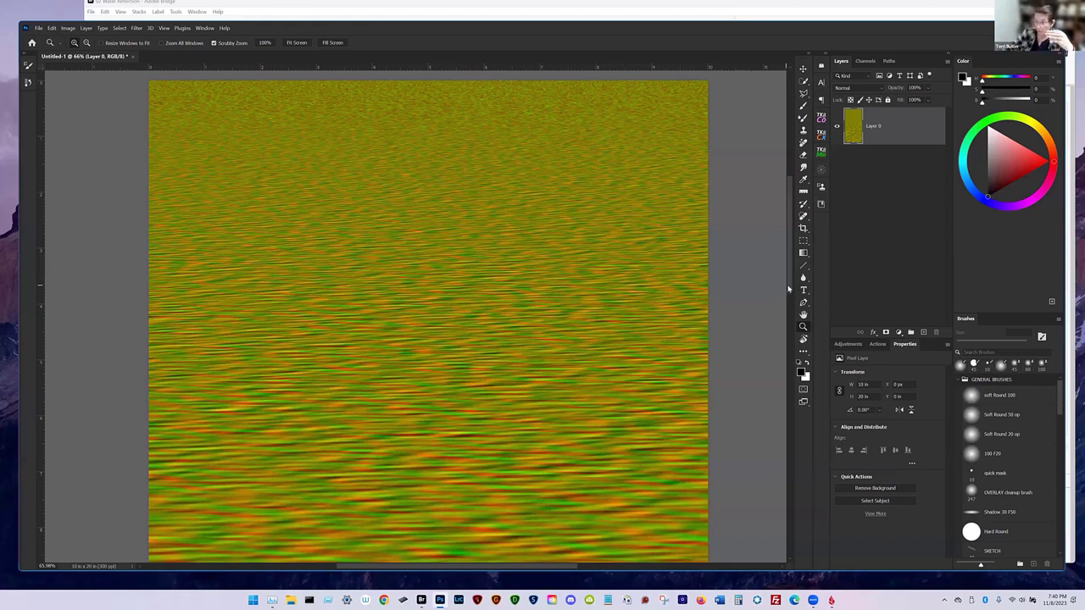
scroll(789, 304, "down", 1)
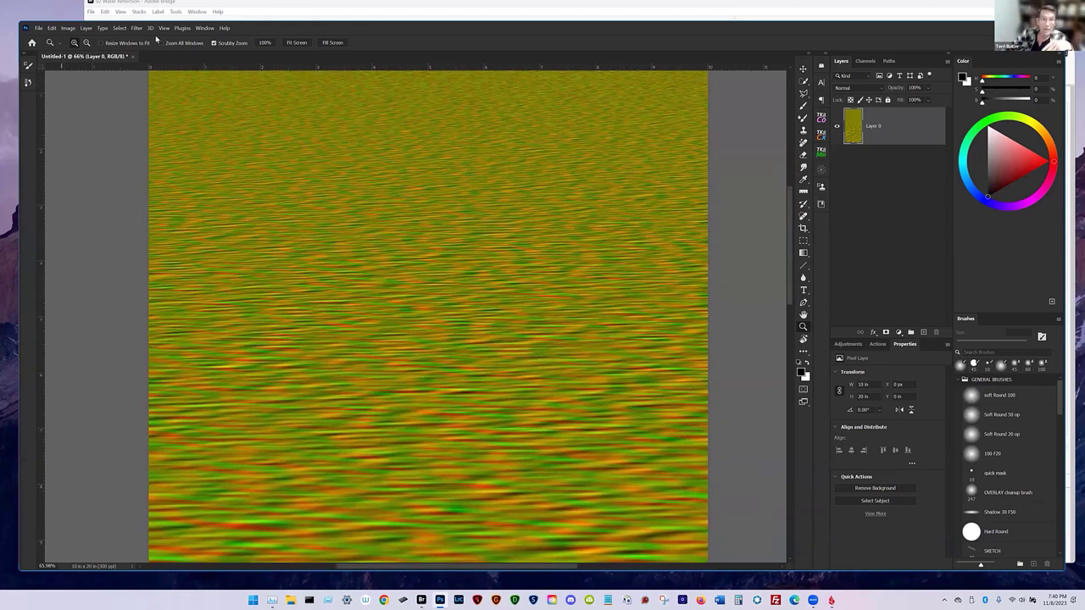
Crop the map to a 10 in square from its middle section, leaving out the finest ripples along the upper edge
left_click(802, 229)
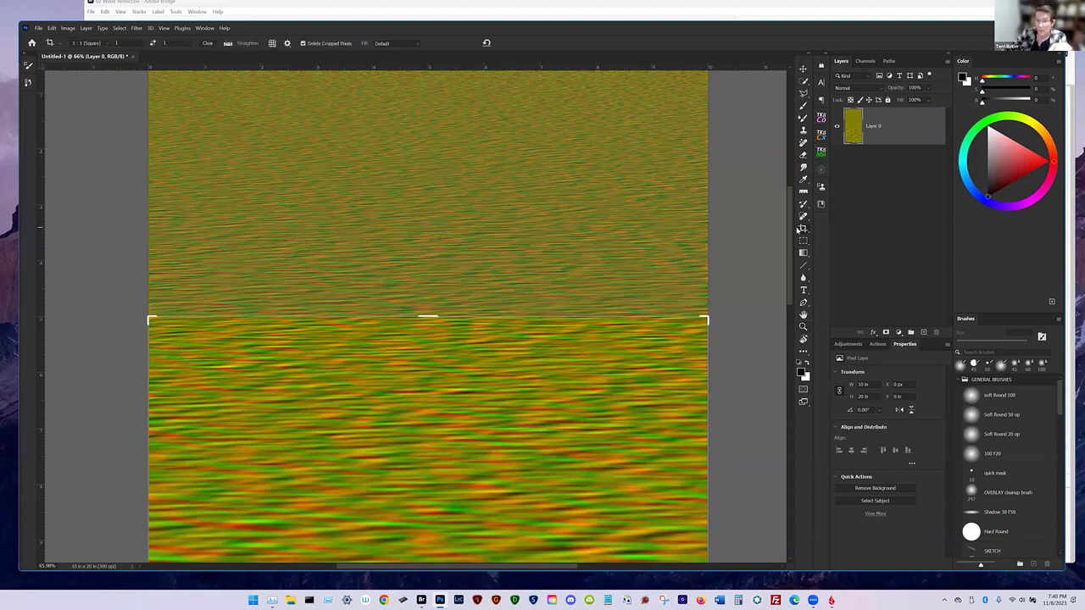
left_click_drag(789, 294, 778, 333)
left_click(779, 346)
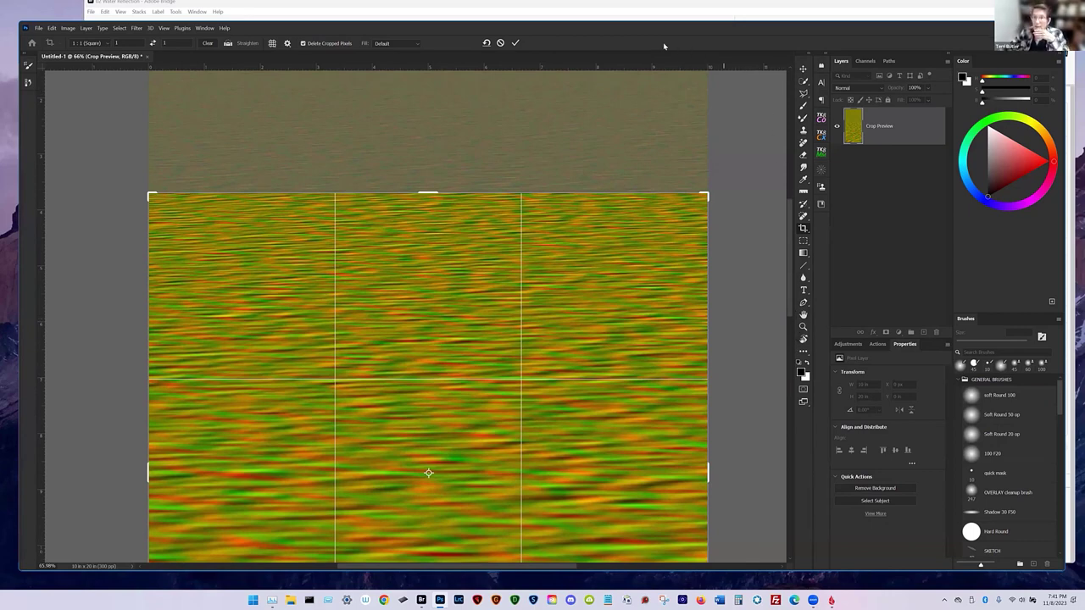
left_click(515, 44)
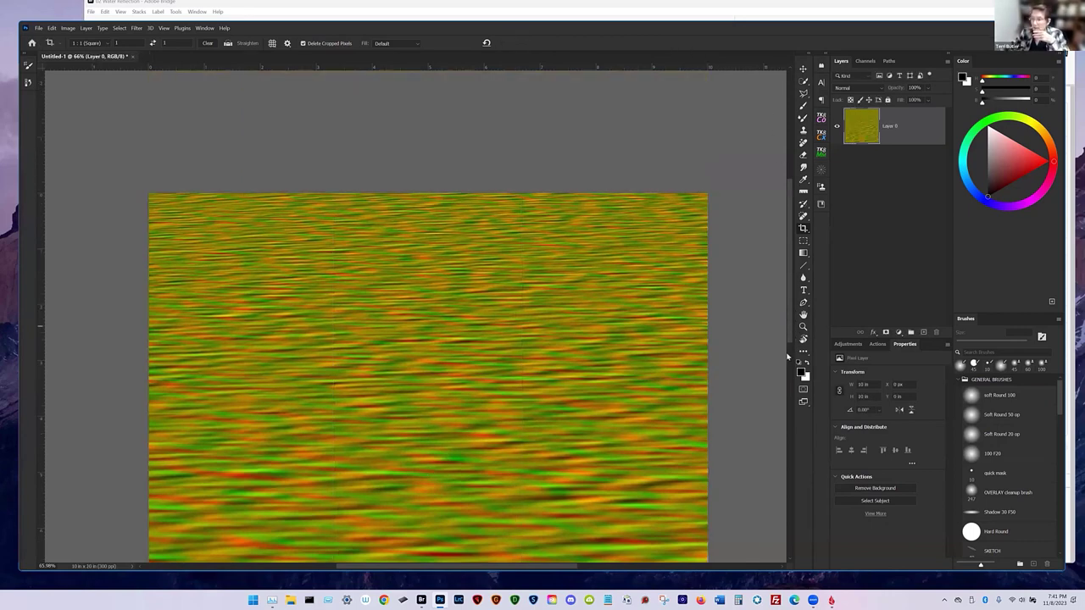
left_click_drag(786, 356, 758, 426)
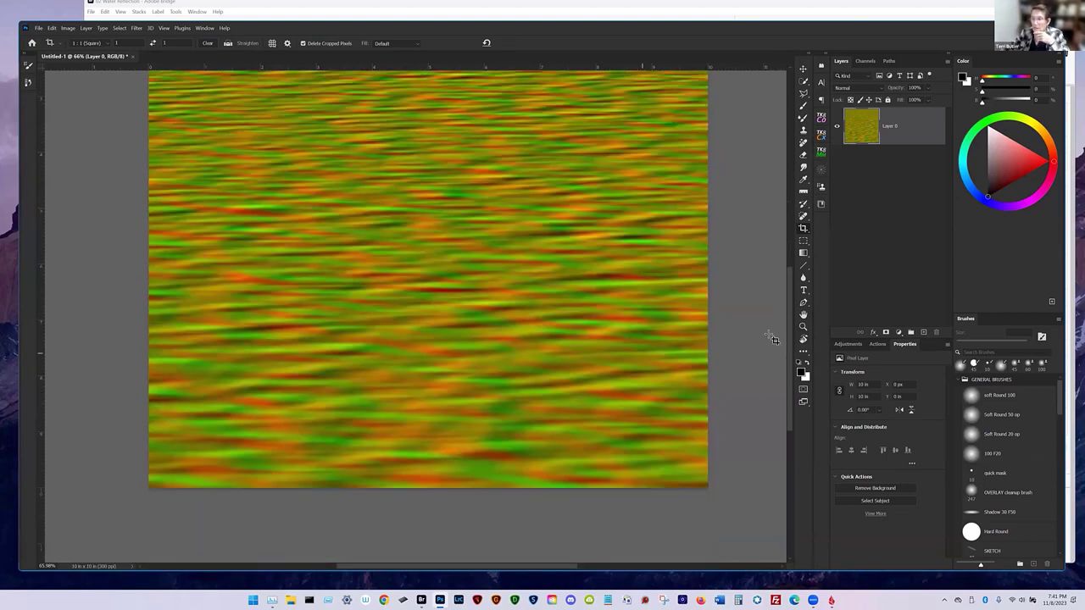
left_click(803, 326)
left_click_drag(736, 320, 596, 473)
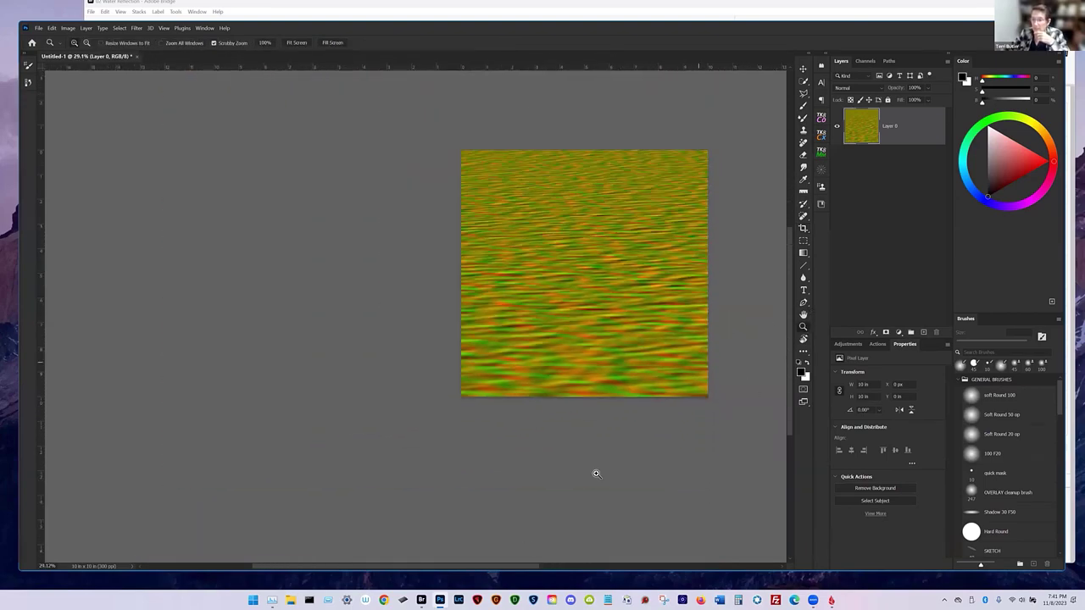
left_click_drag(522, 566, 551, 566)
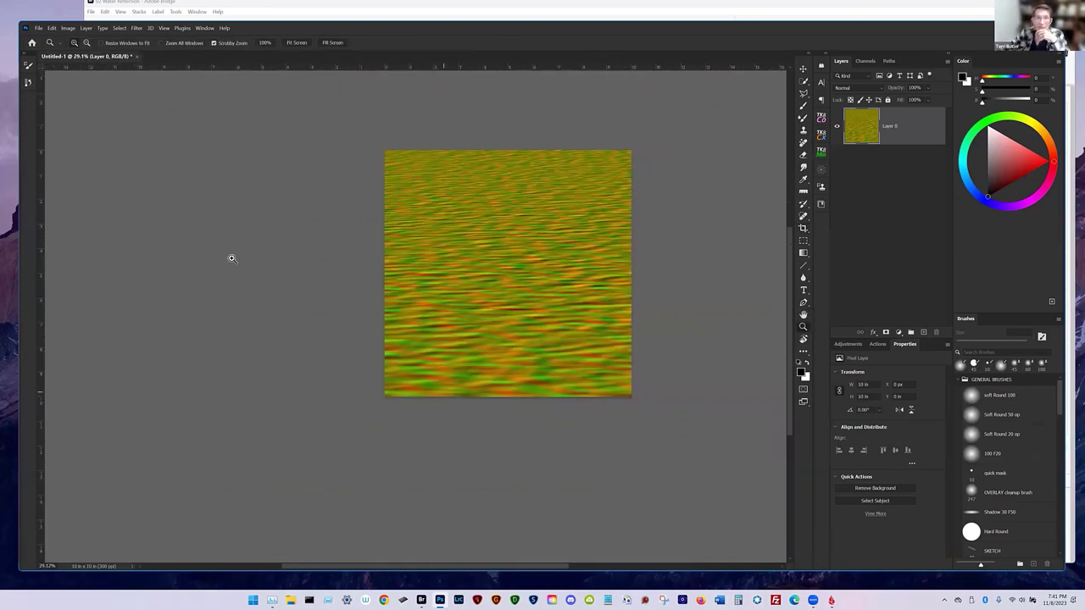
left_click(86, 29)
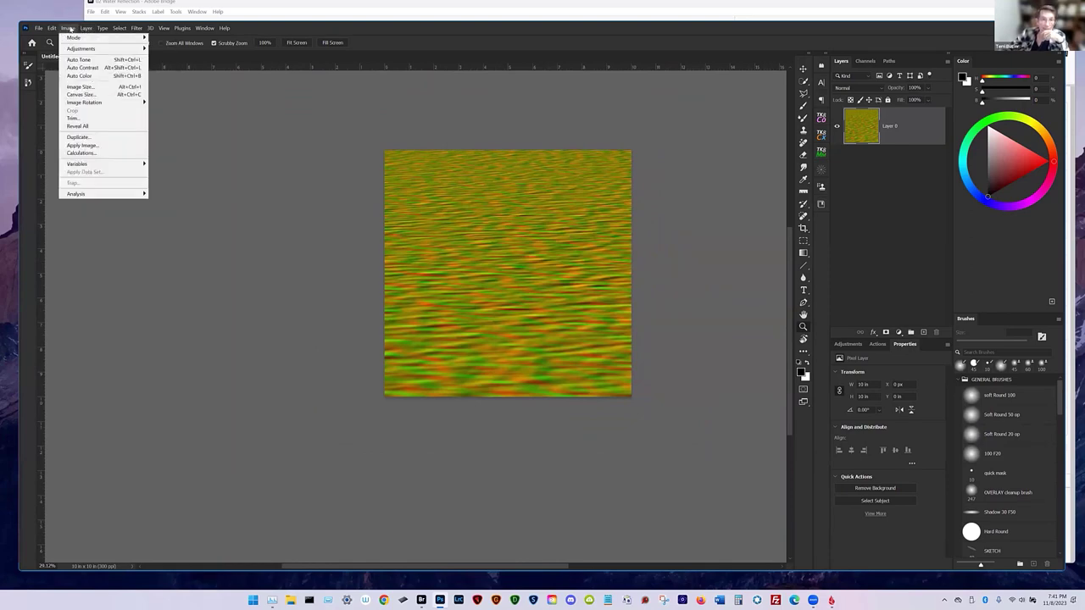
left_click(70, 29)
left_click(70, 30)
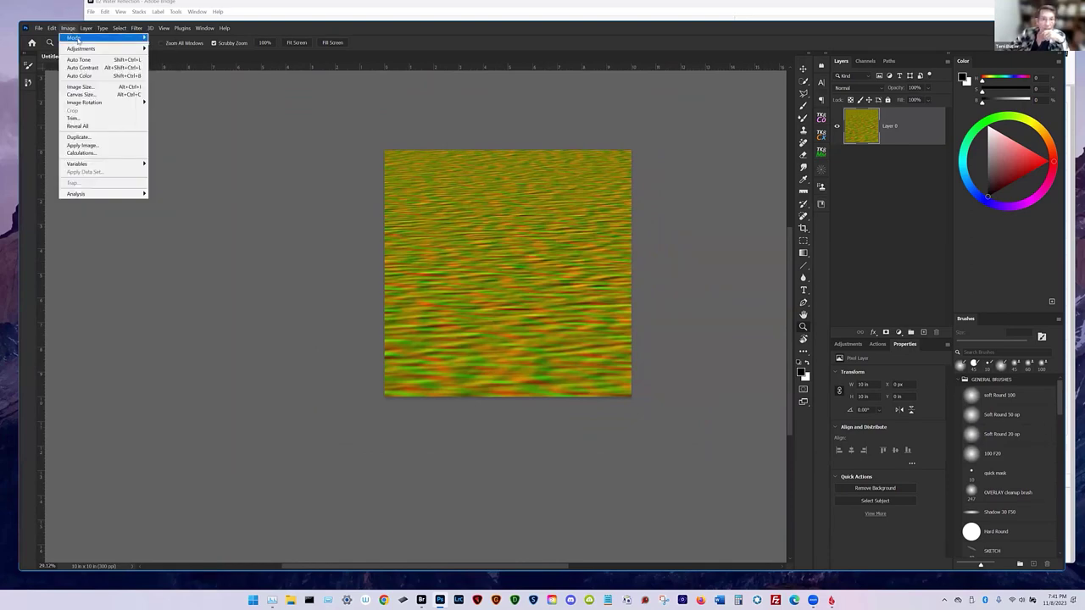
mouse_move(77, 38)
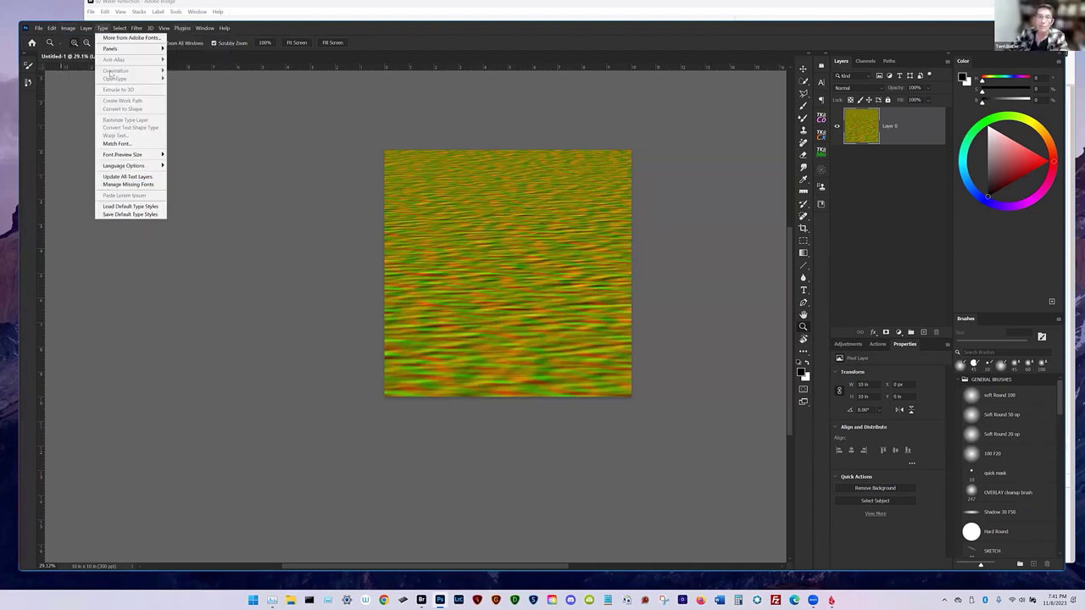
key("Left")
key("Left")
key("Escape")
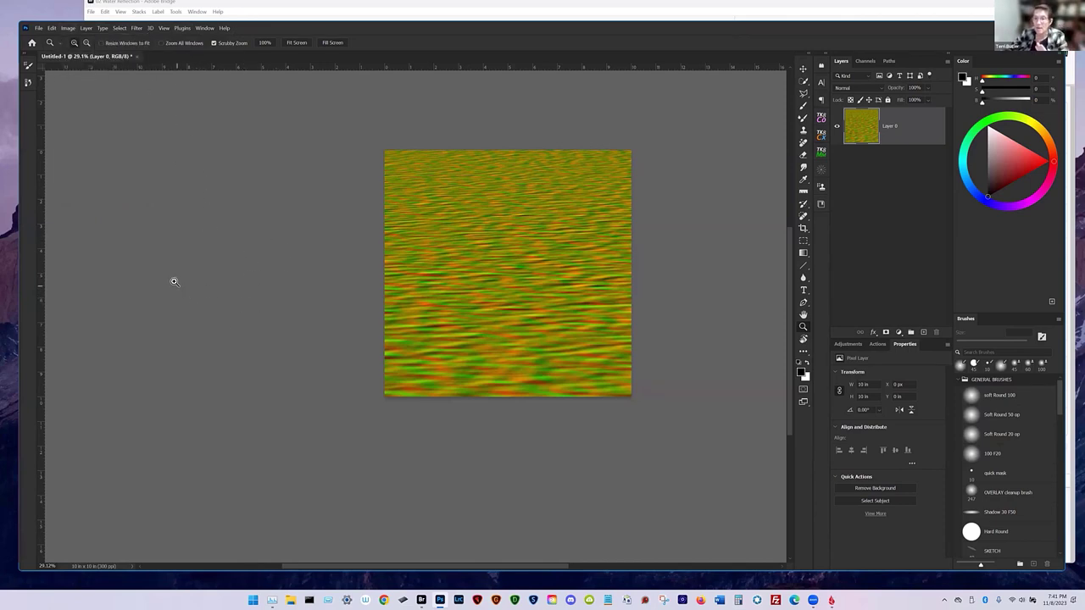
left_click(38, 29)
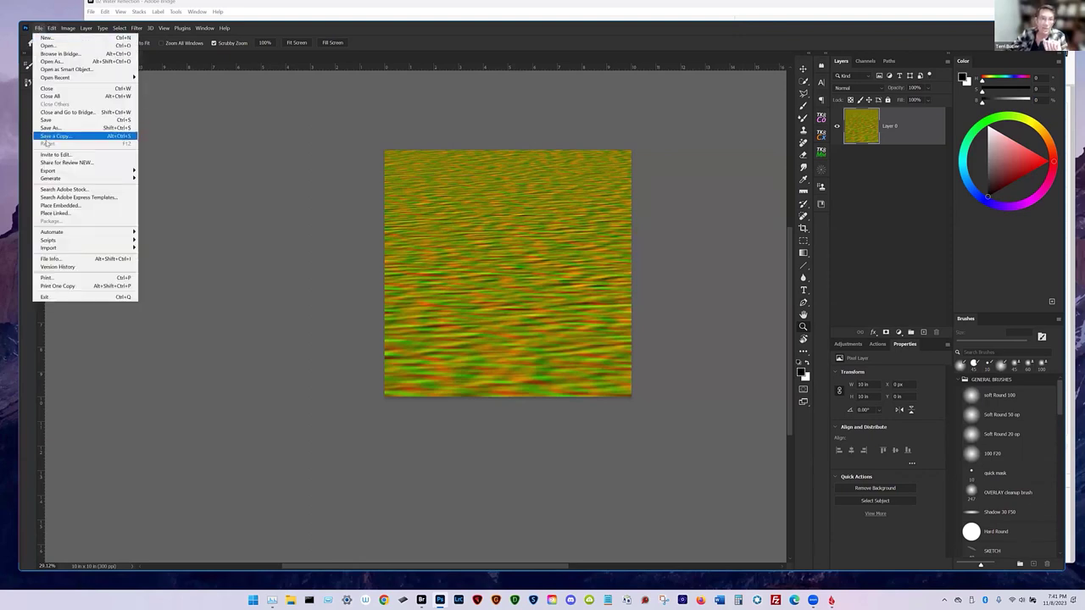
key("Escape")
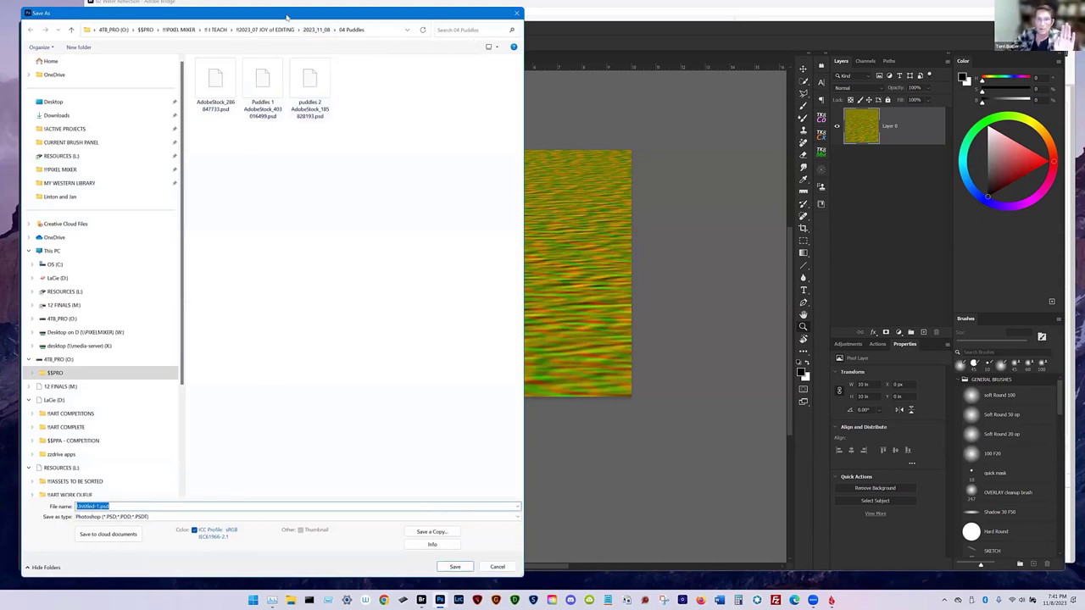
left_click_drag(287, 19, 302, 29)
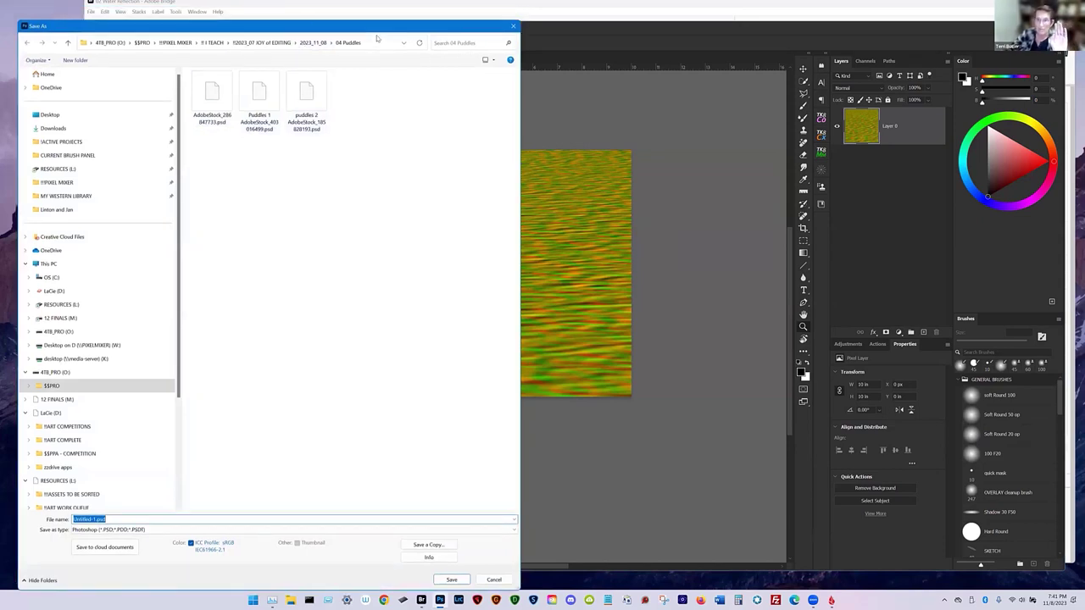
left_click_drag(377, 38, 493, 48)
left_click(501, 52)
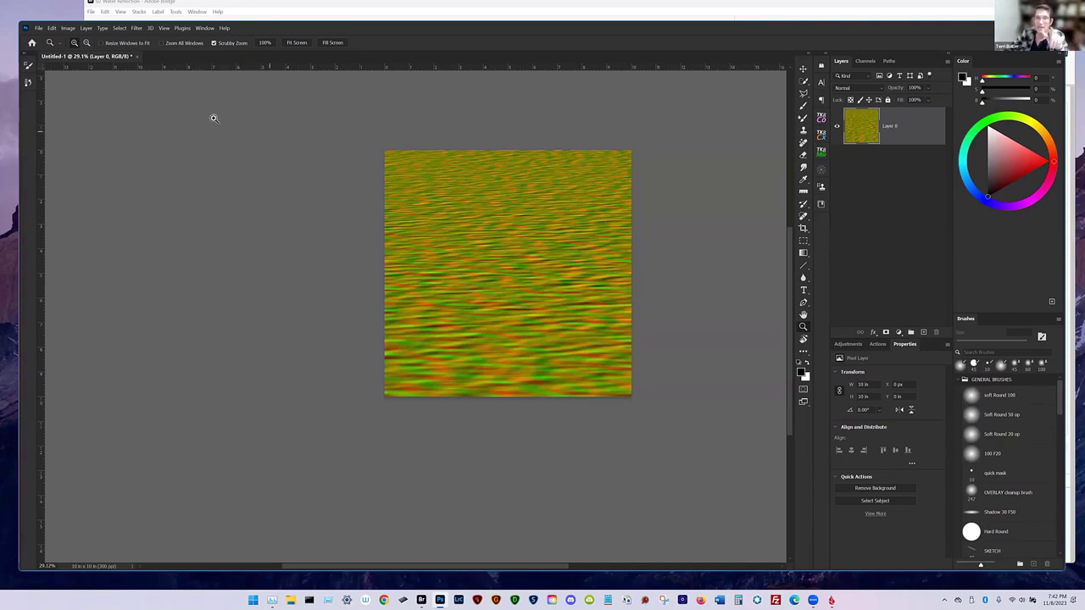
Close the untitled map document without saving and uncover the 02 Water Reflection folder in Adobe Bridge
left_click(139, 57)
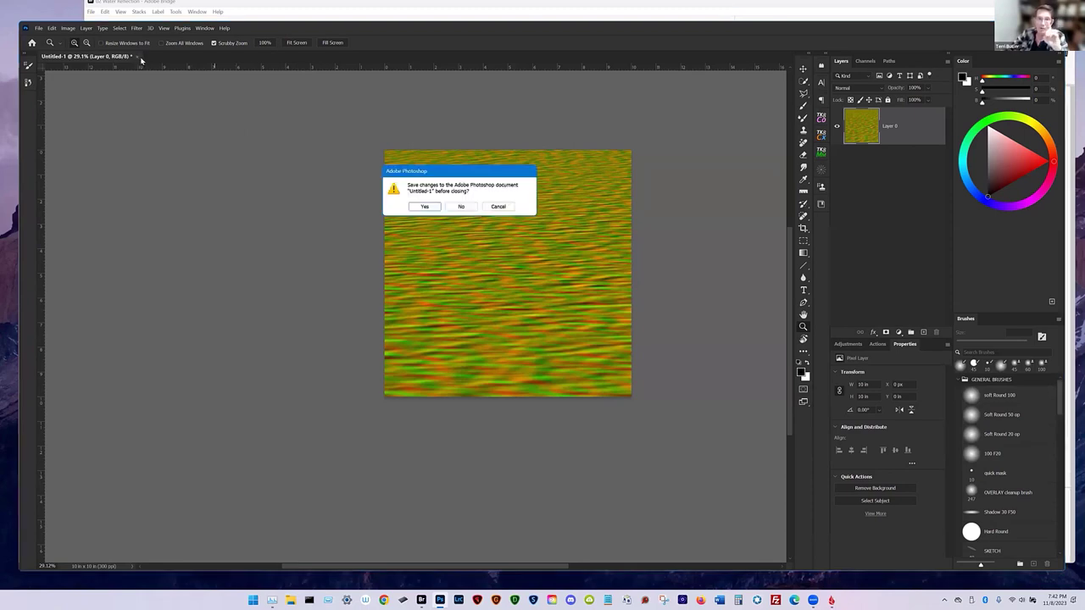
left_click(461, 207)
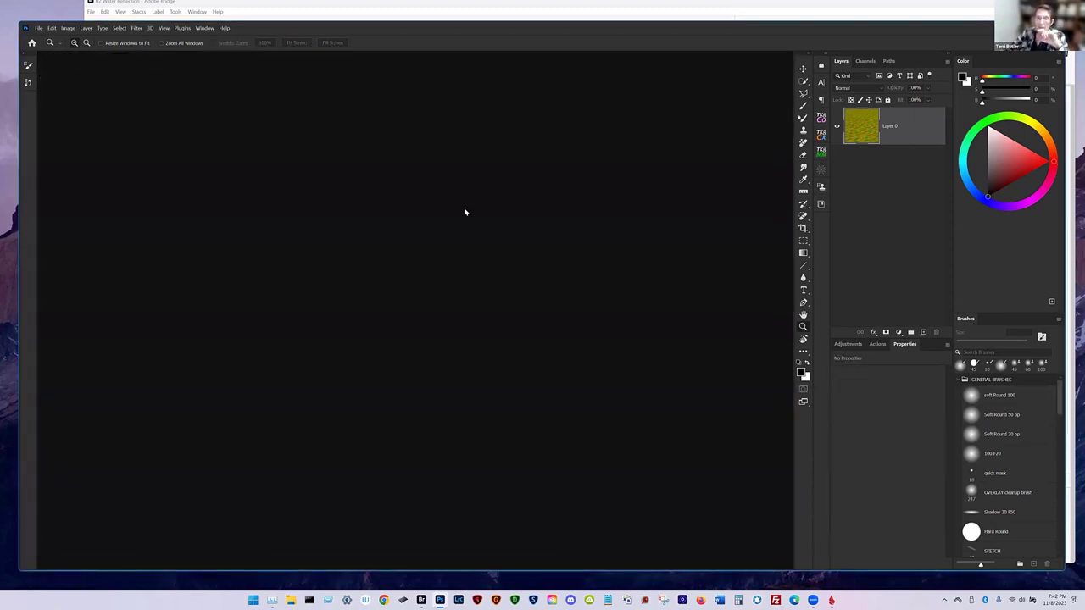
double_click(748, 33)
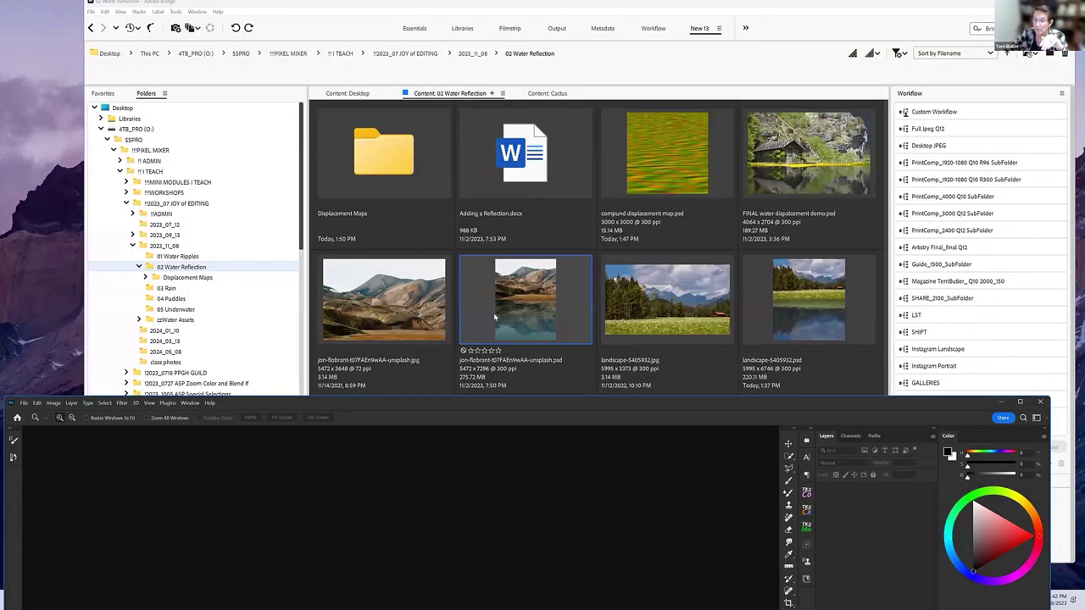